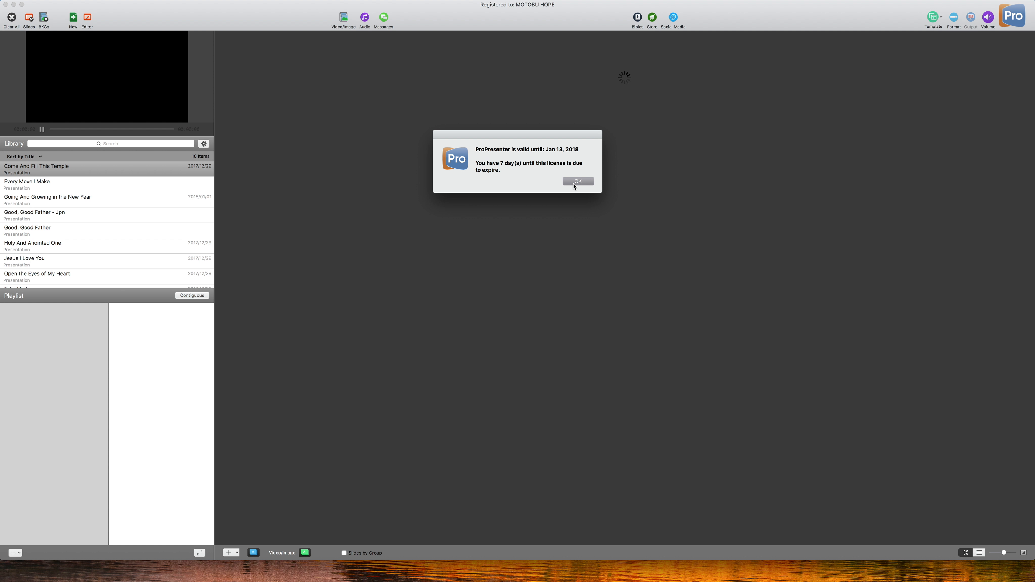
Step: Dismiss the licence expiry notice and close the ProPresenter Information Center to reach the enlarged main window
click(575, 186)
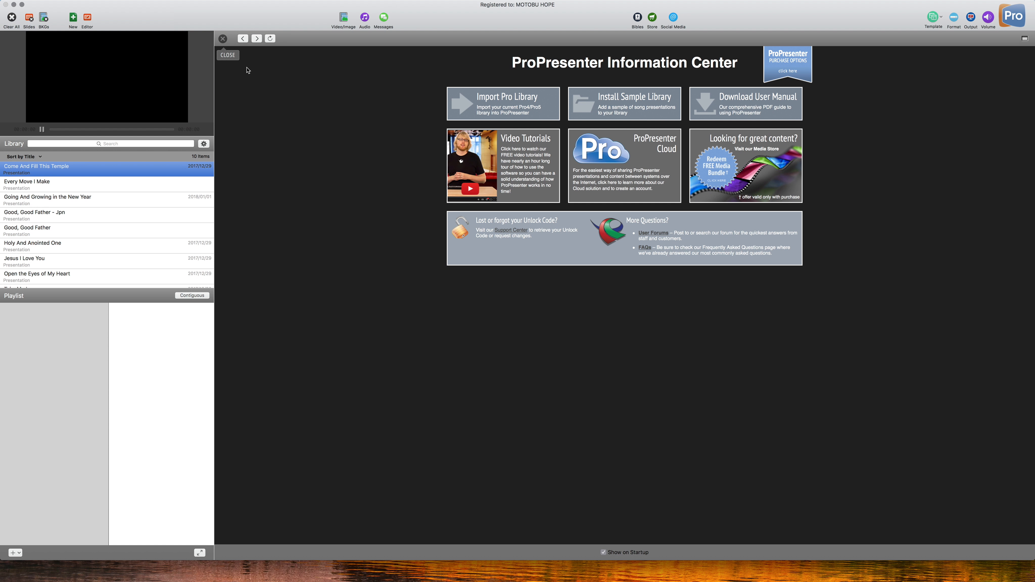
click(224, 39)
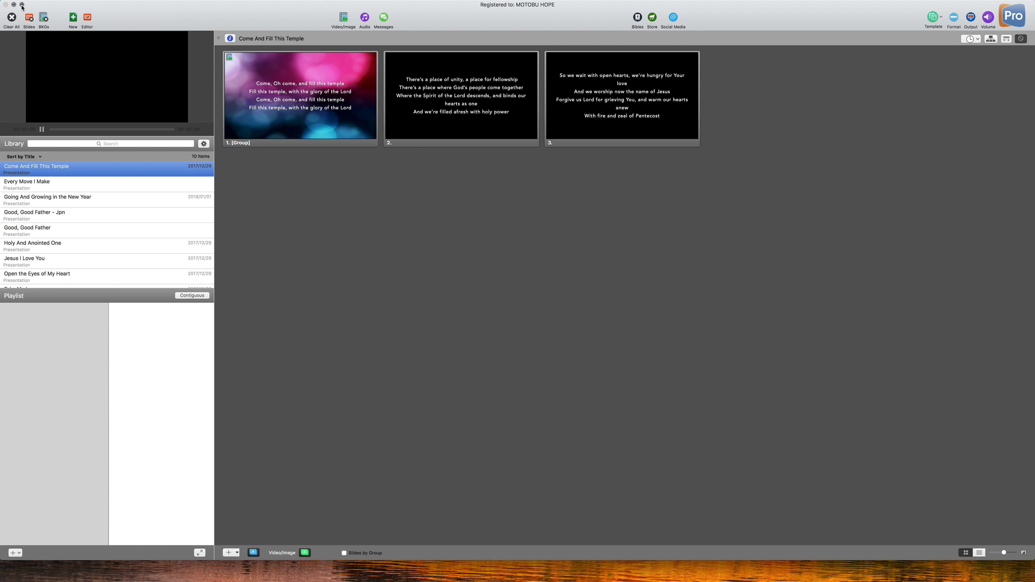
drag(33, 4, 2, 0)
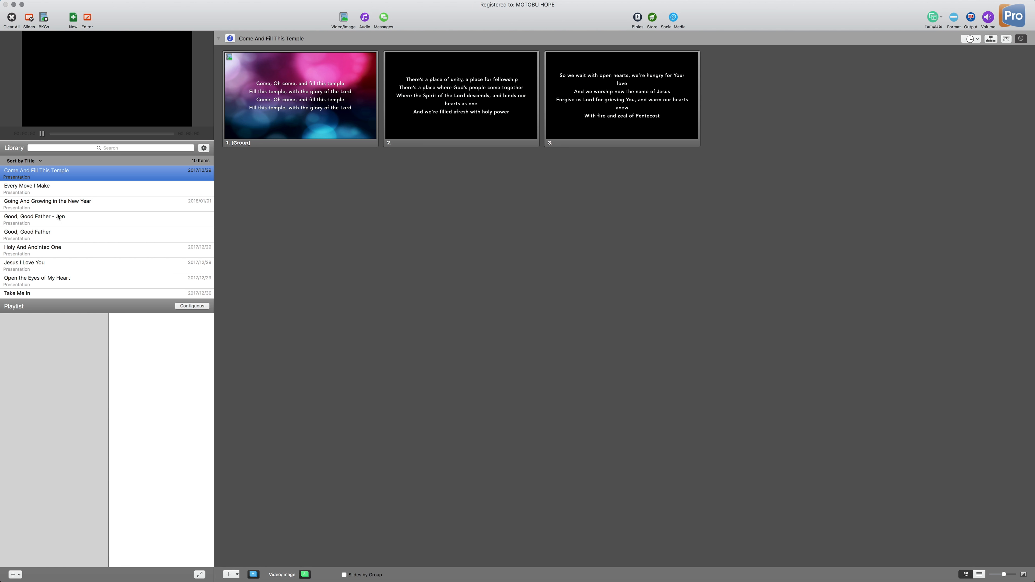
Step: Turn off detailed rows for the presentations in the library list
scroll(44, 285, down, 2)
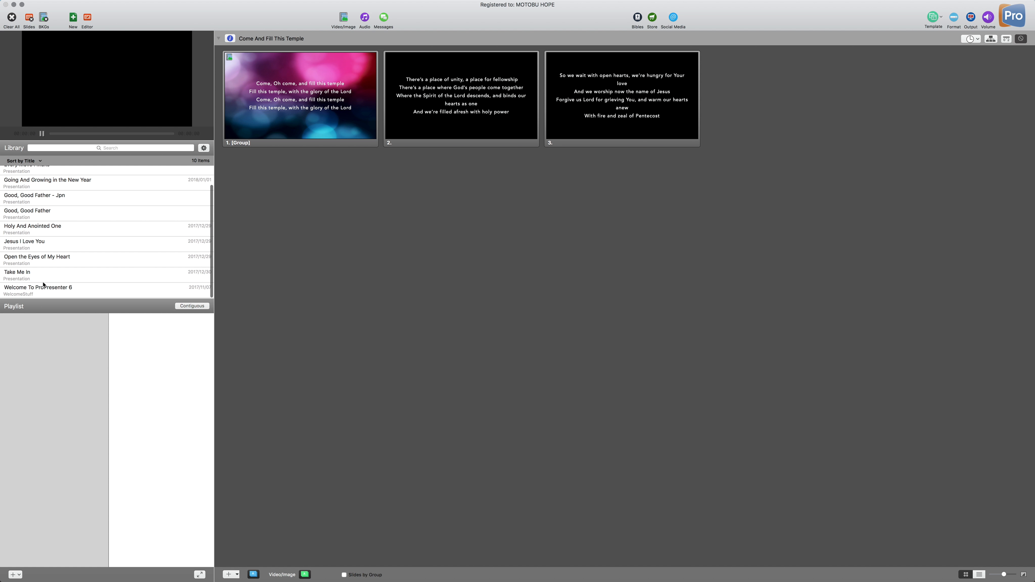
scroll(59, 250, up, 2)
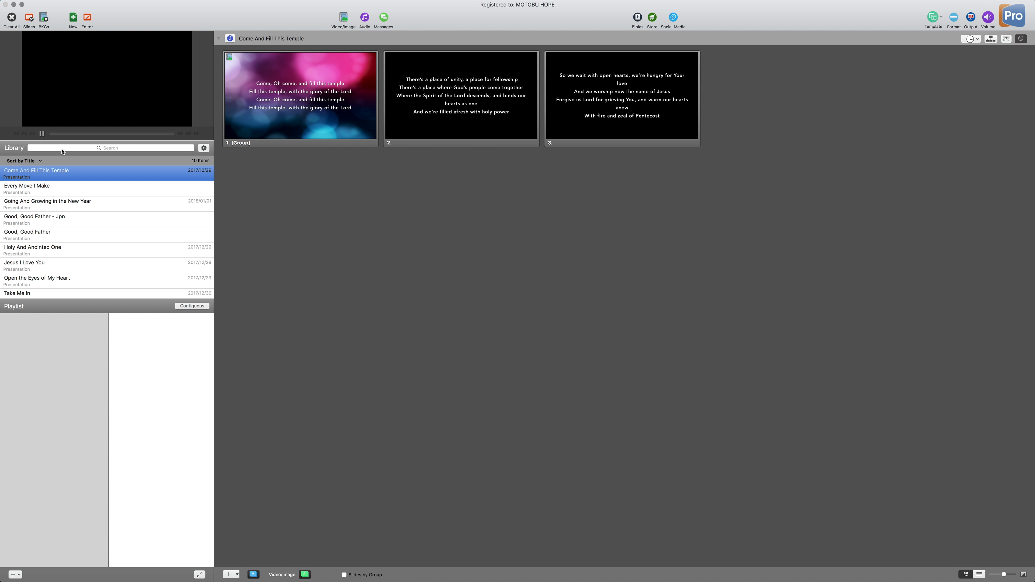
click(204, 149)
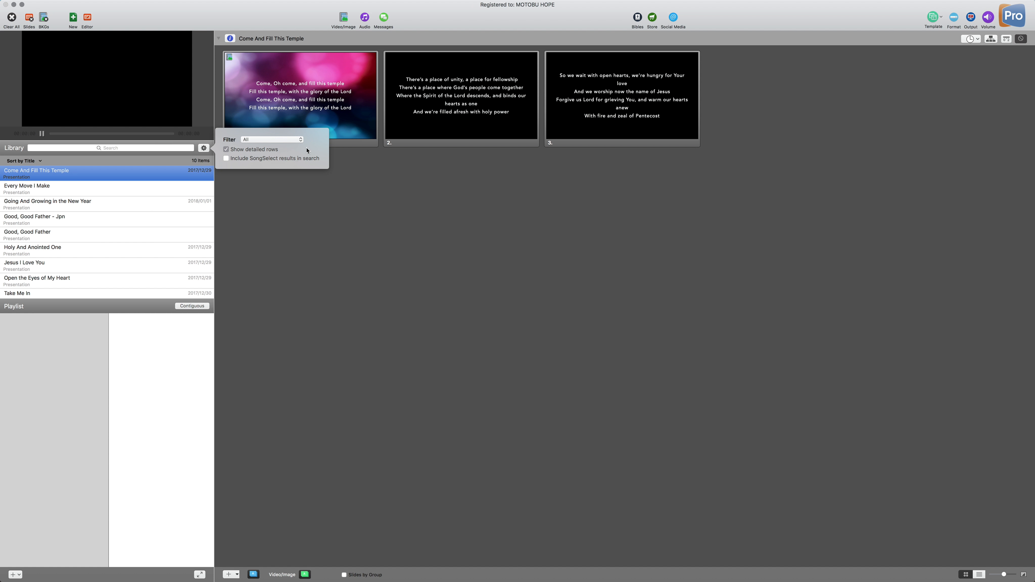
click(227, 151)
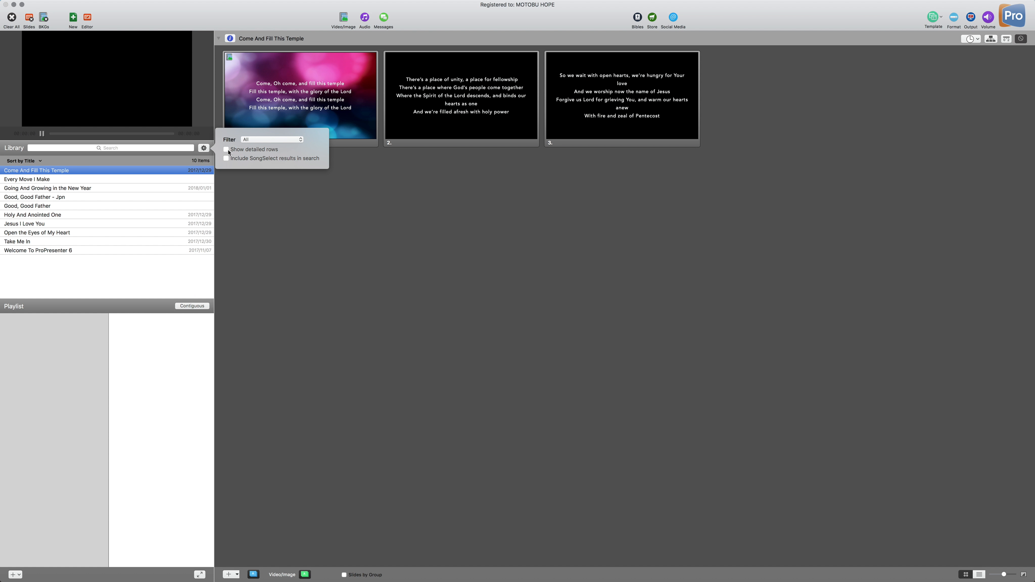
click(226, 150)
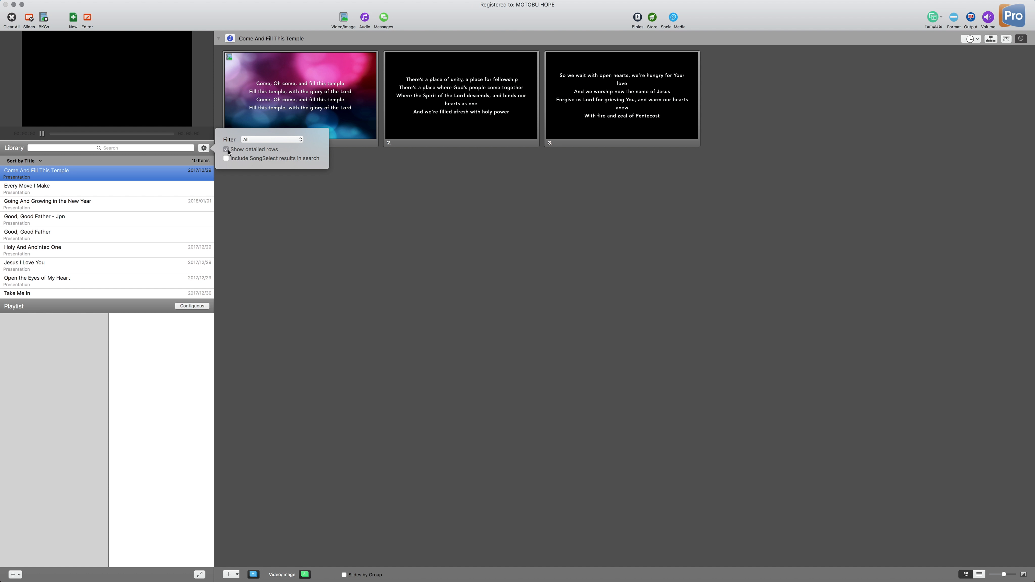
click(227, 149)
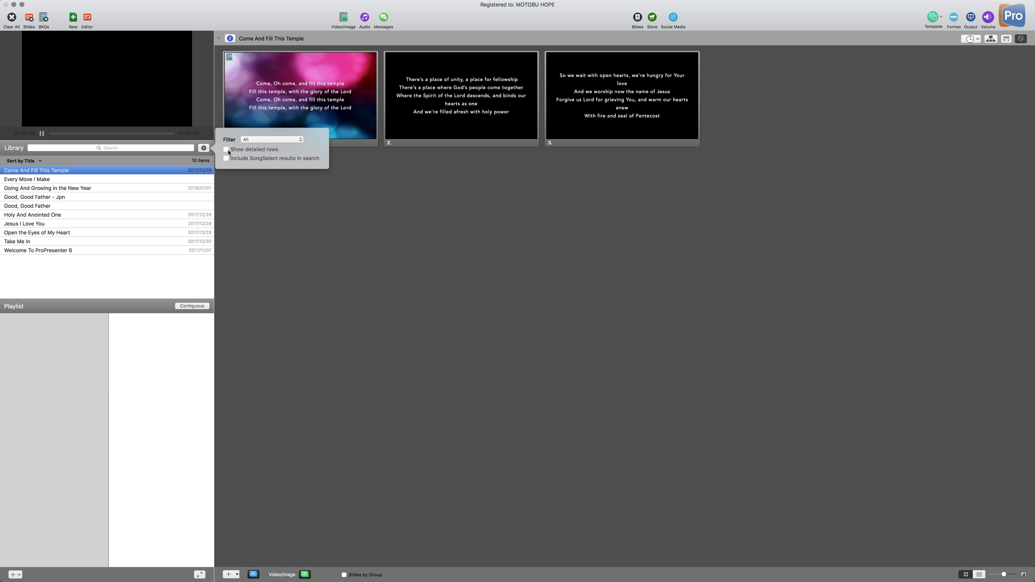
Step: Filter the library by the Presentation category and by WelcomeStuff, and reset the filter to All
click(287, 140)
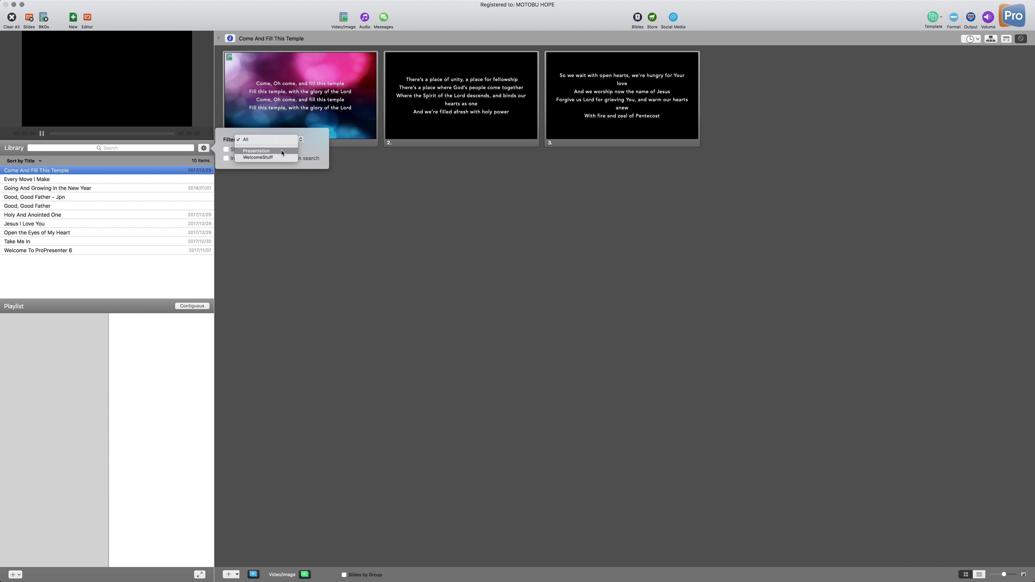
click(282, 152)
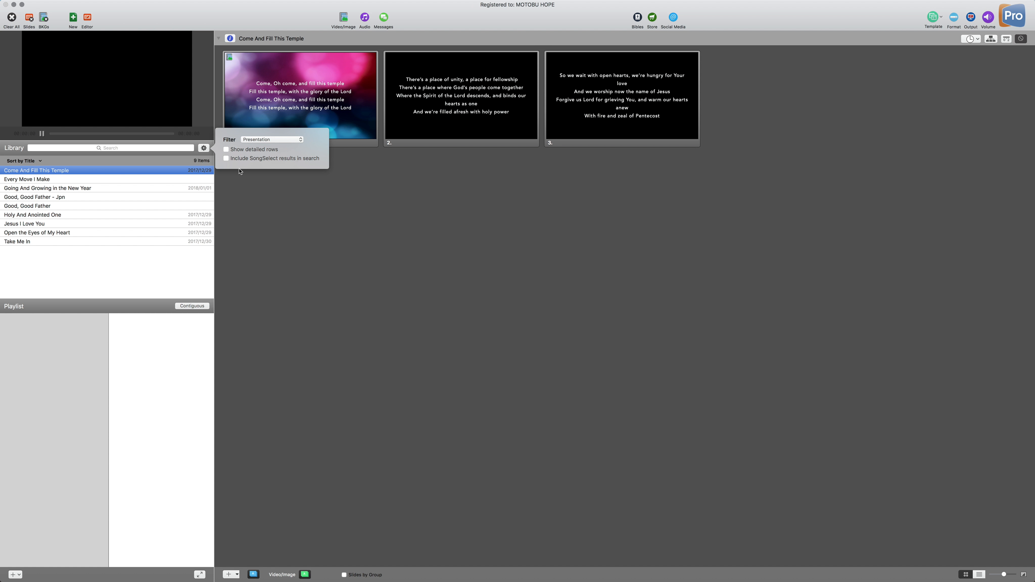
click(283, 139)
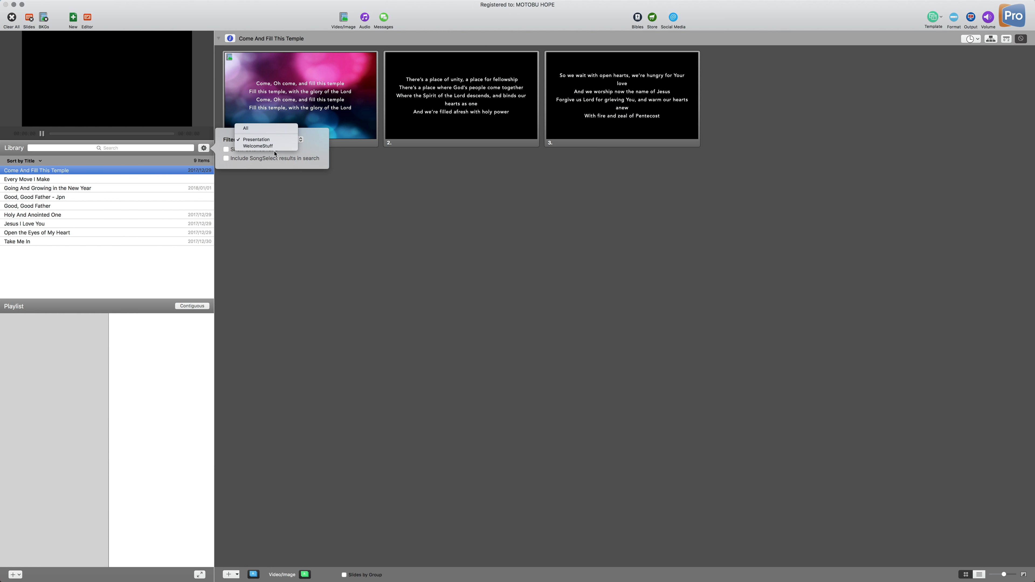
click(276, 147)
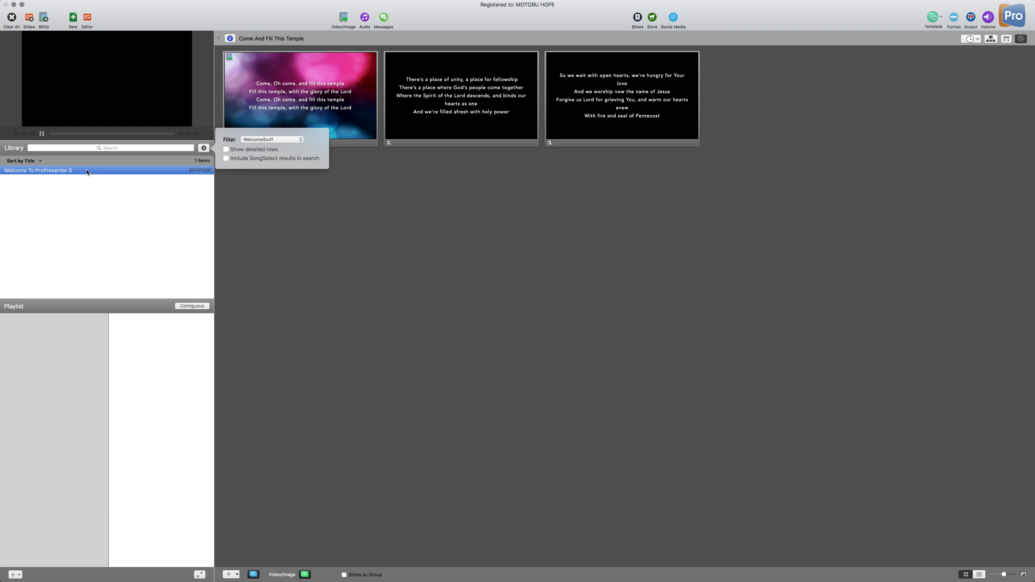
click(284, 140)
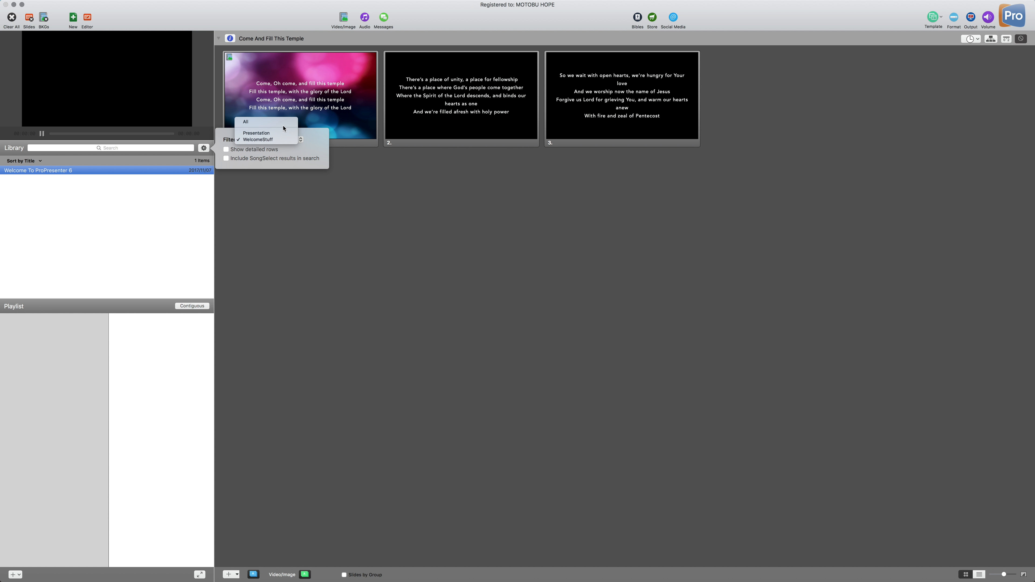
click(269, 122)
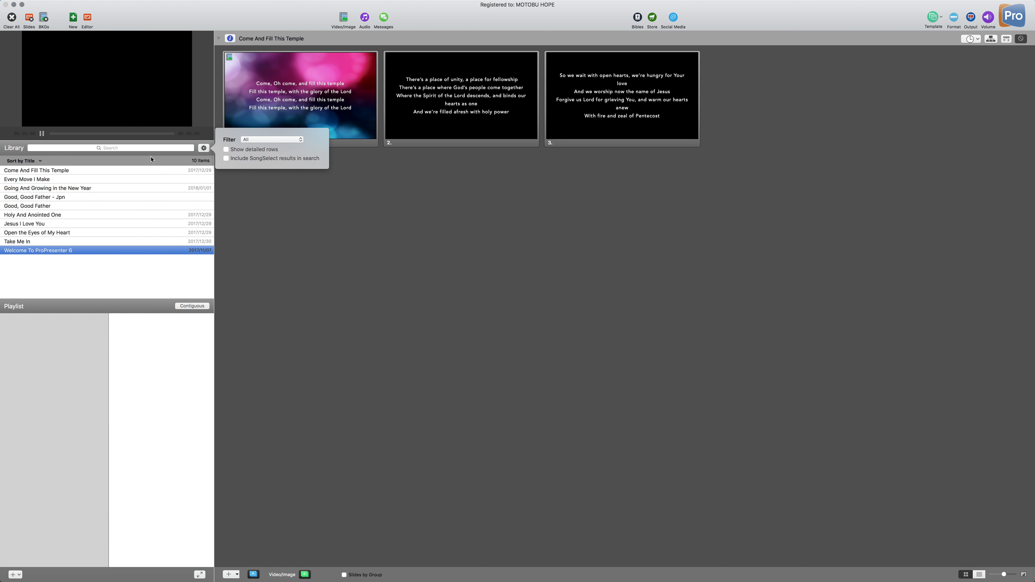
click(136, 23)
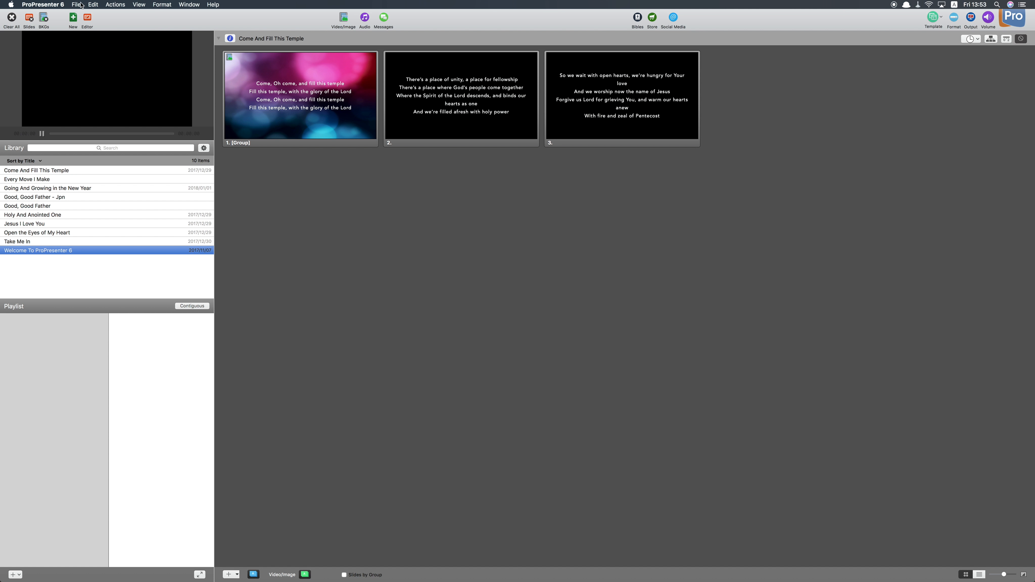
Step: Start a new presentation file and assign it a new category named Sermon Notes
click(76, 4)
click(81, 15)
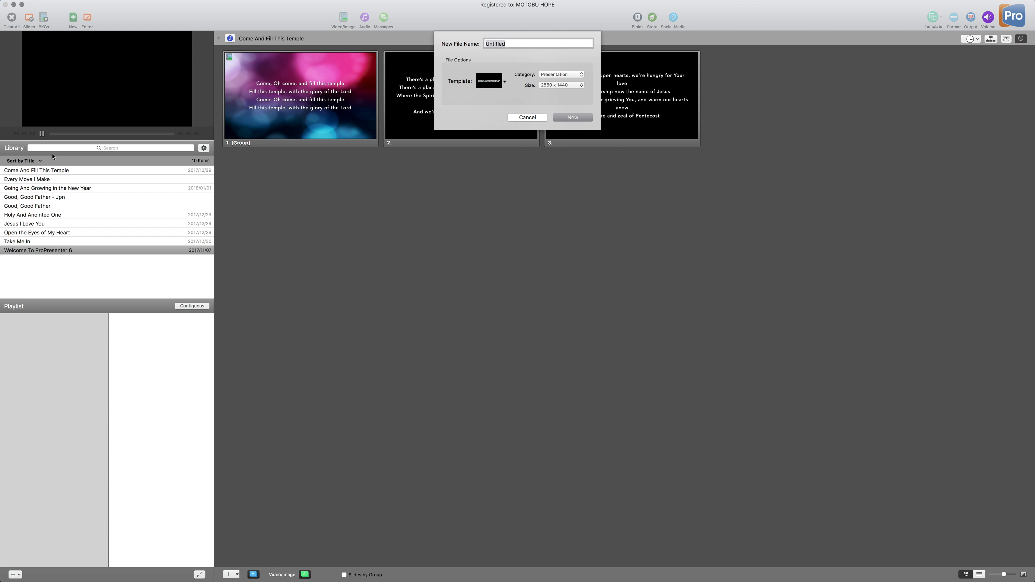
click(569, 79)
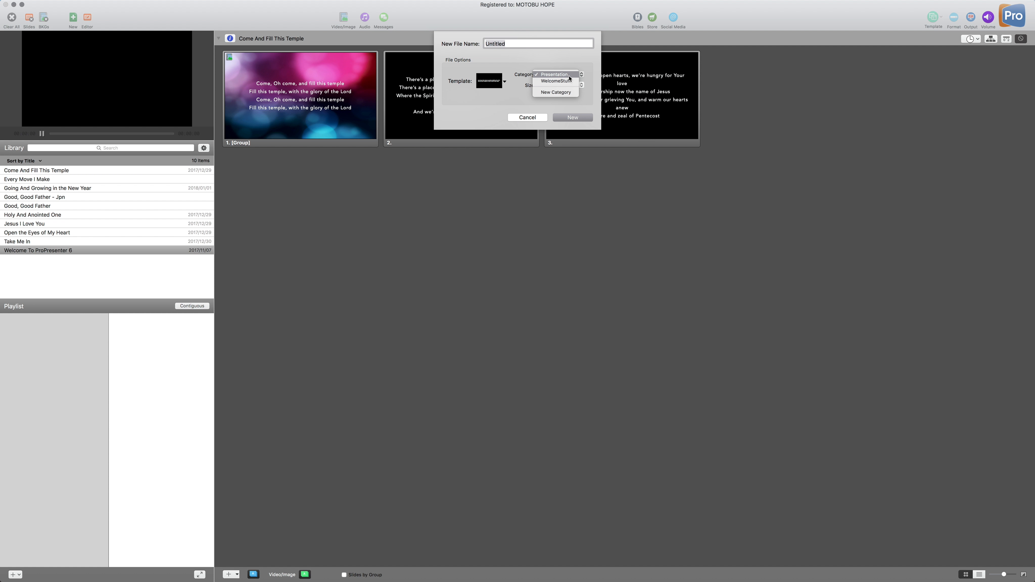
click(565, 62)
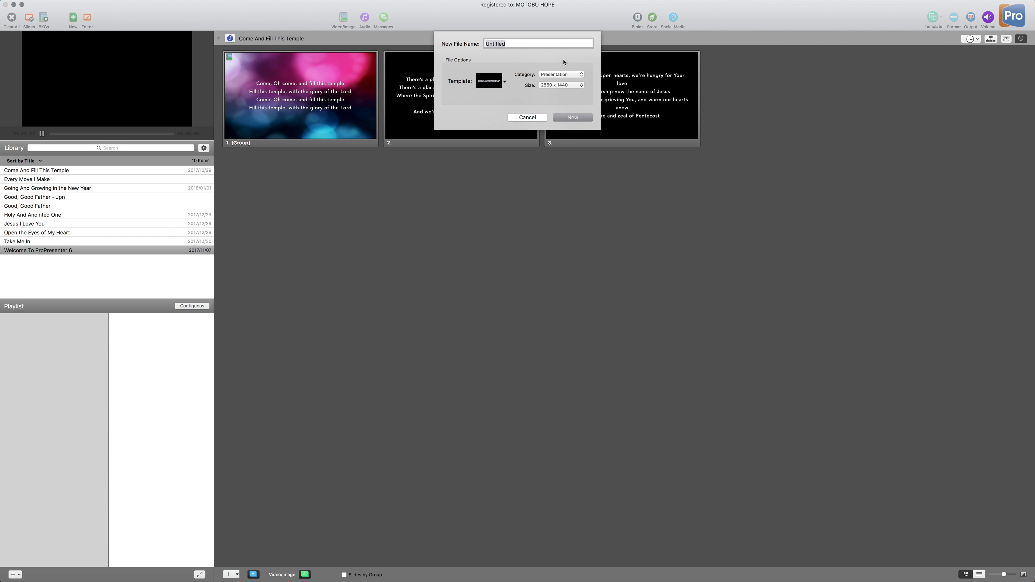
click(562, 75)
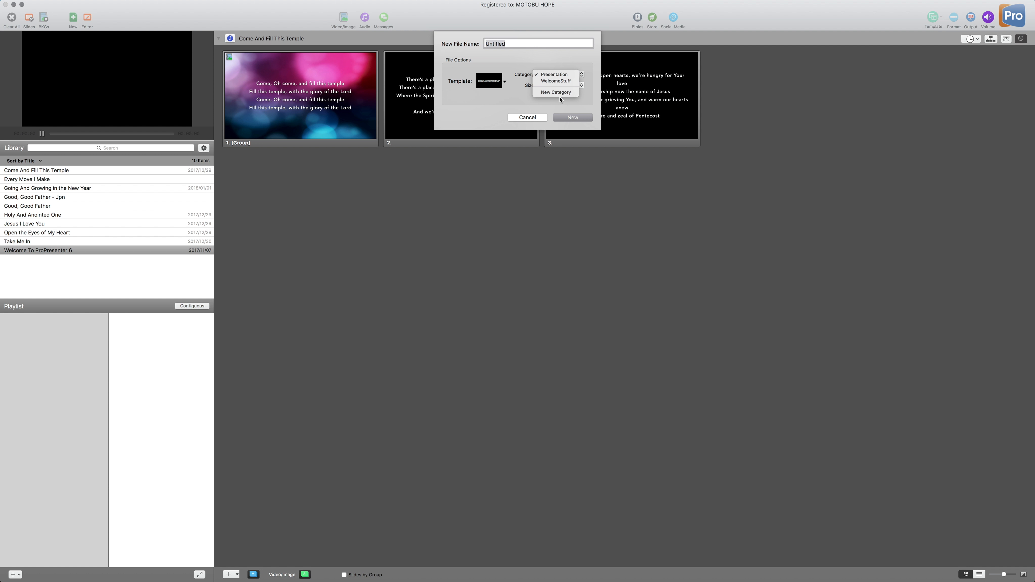
click(563, 92)
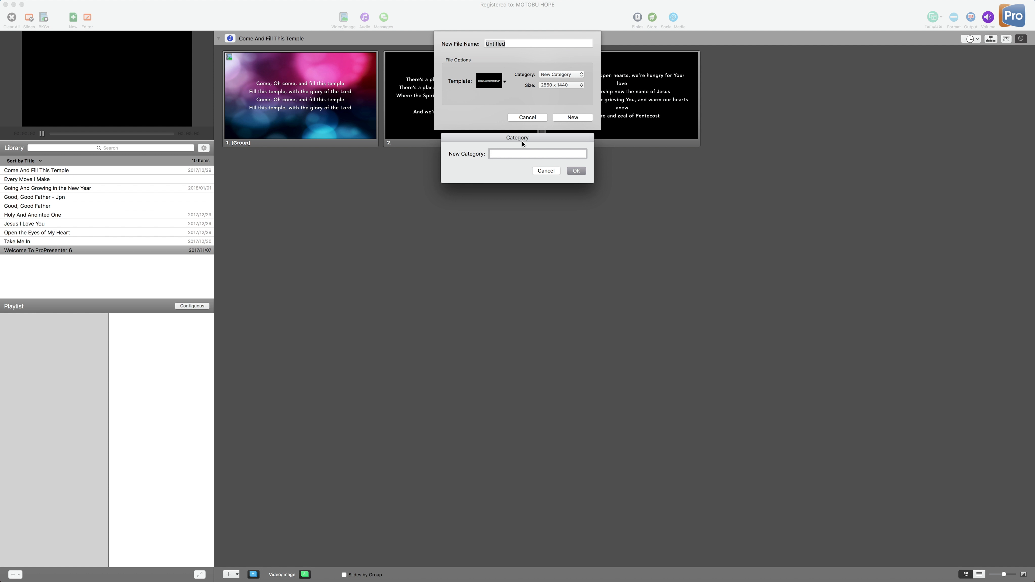
text(Sermon Notes)
key(Return)
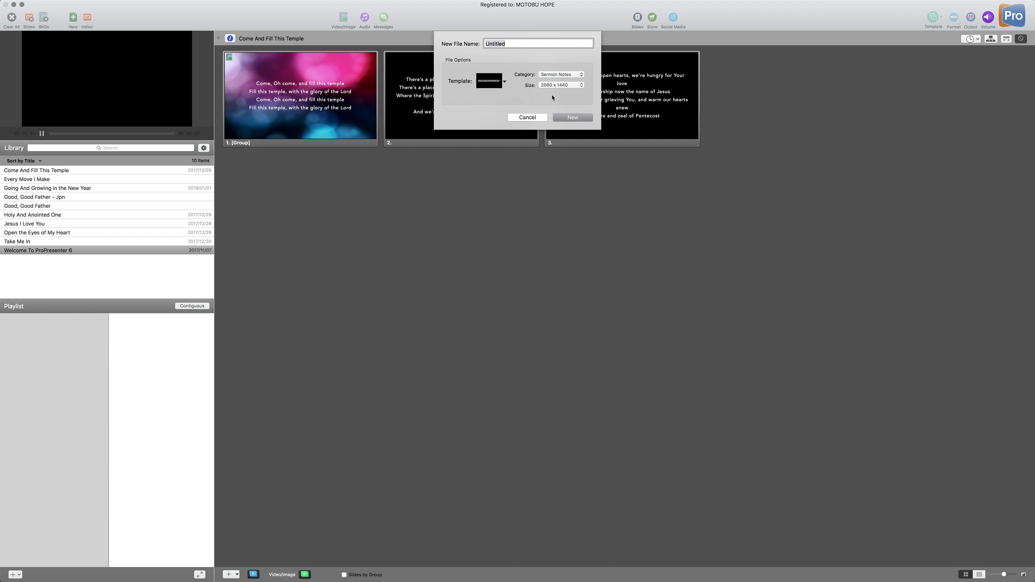
Step: Create the presentation as 20180107_MessageName at size 1024 x 768, using Template 1 from the Default template group
click(567, 87)
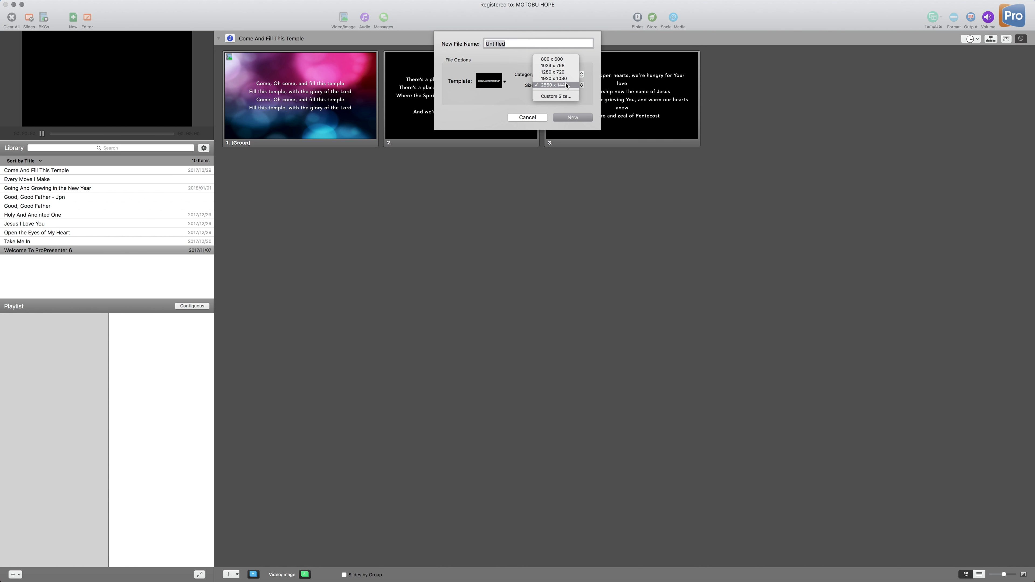
click(567, 66)
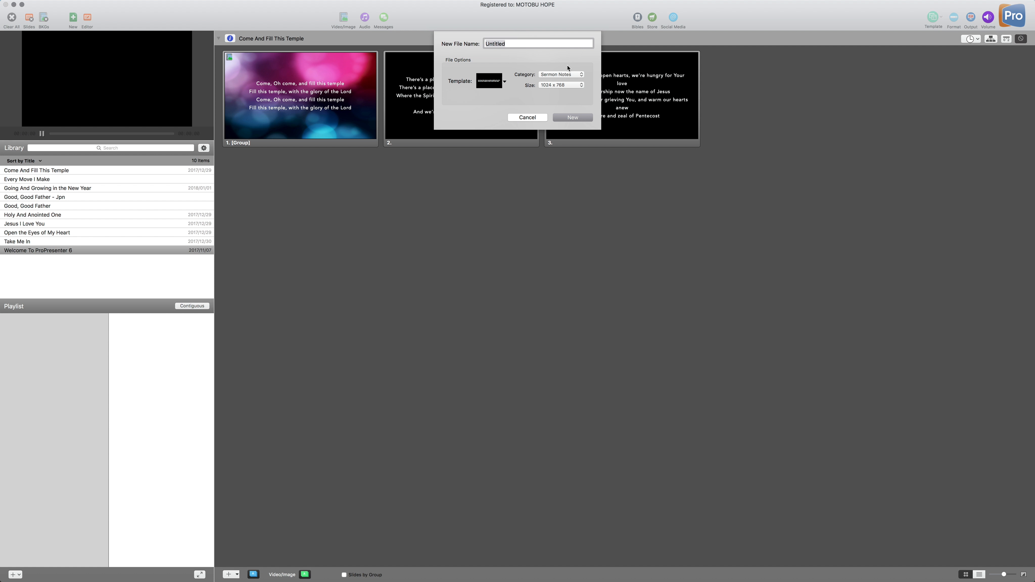
click(499, 84)
mouse_move(546, 86)
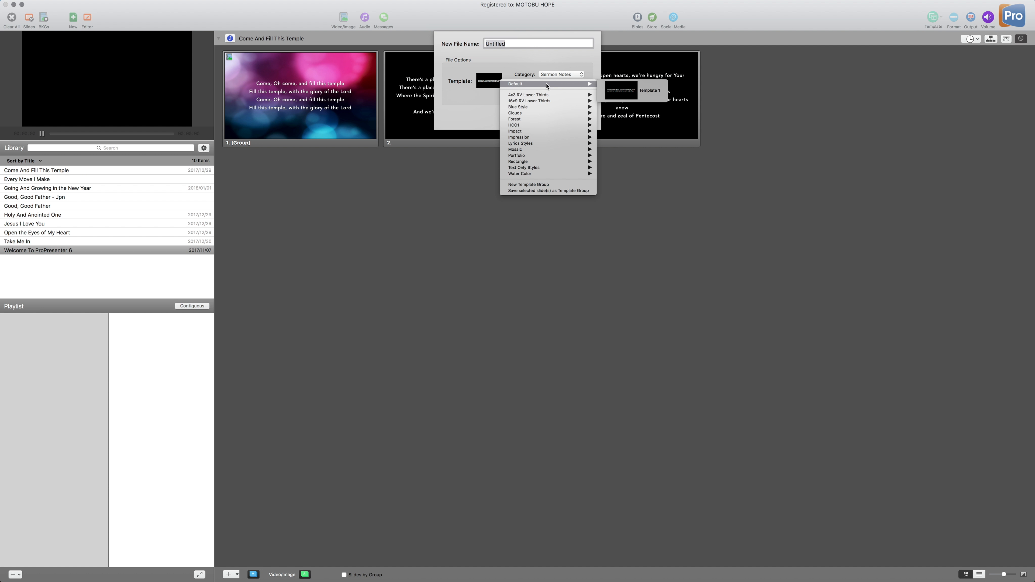
click(614, 84)
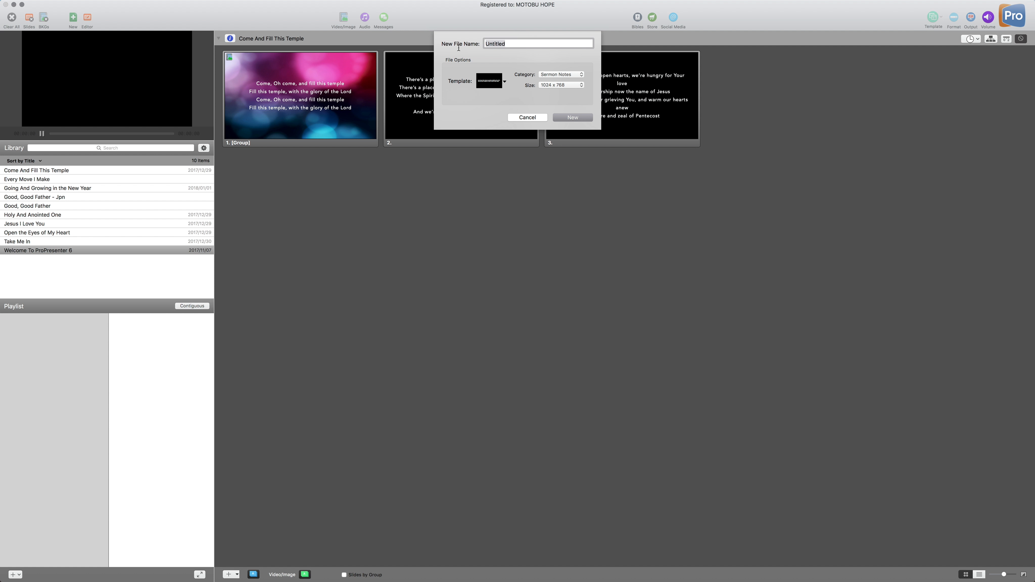
text(20180107_MessageName)
click(564, 118)
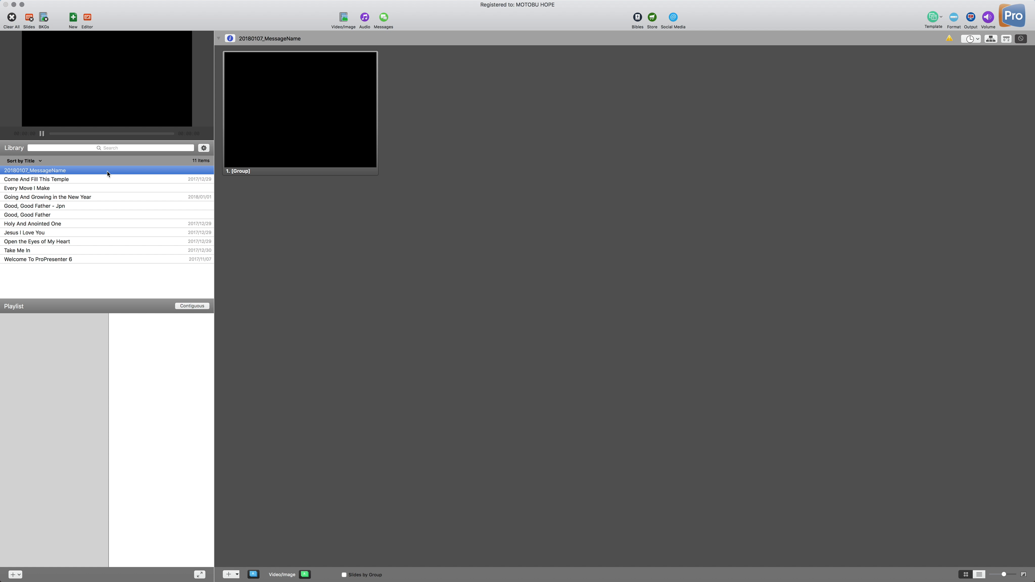
Step: Filter the library to show only presentations in the Sermon Notes category
click(203, 149)
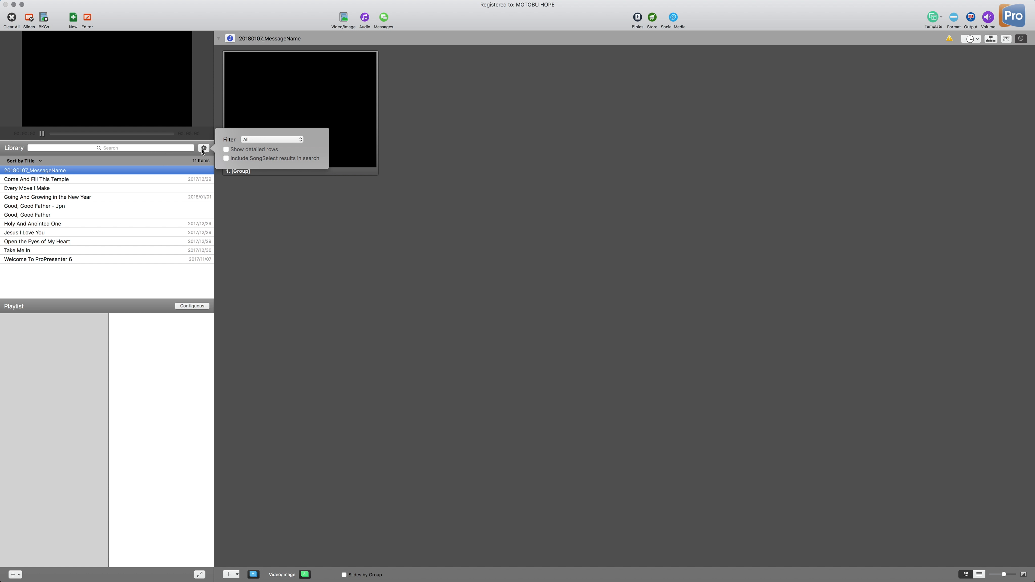
click(272, 140)
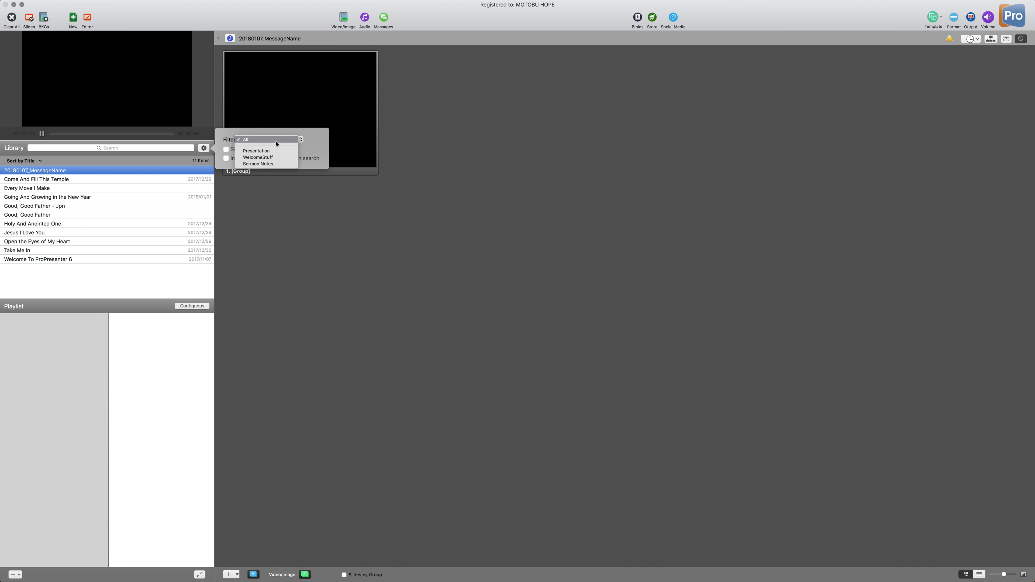
click(207, 150)
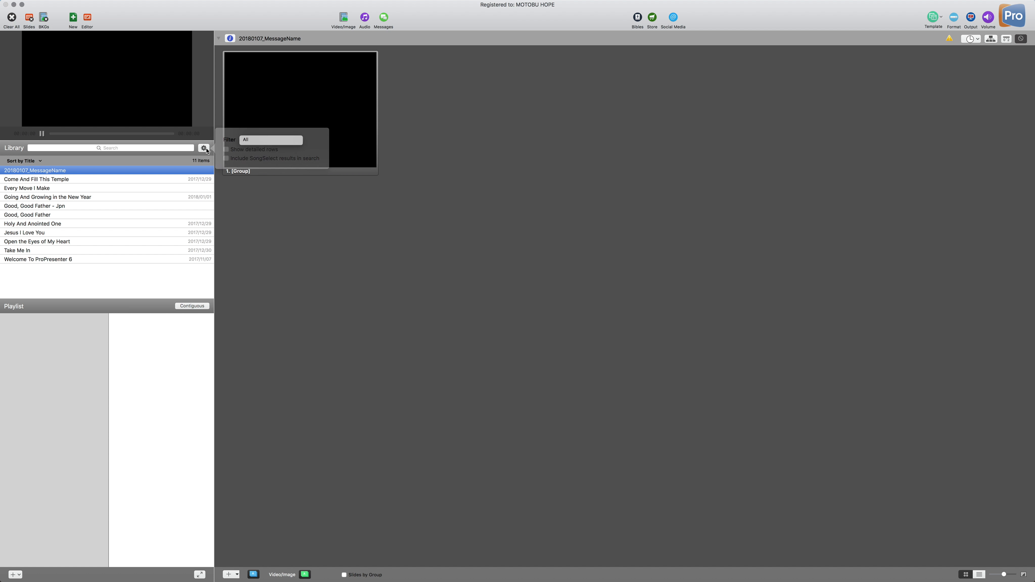
click(206, 151)
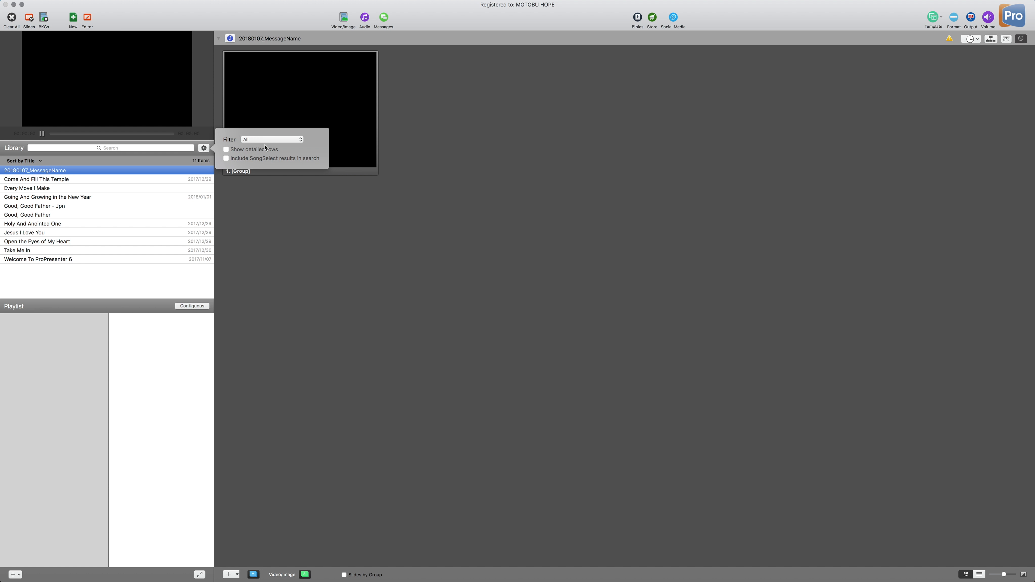
click(280, 139)
click(276, 163)
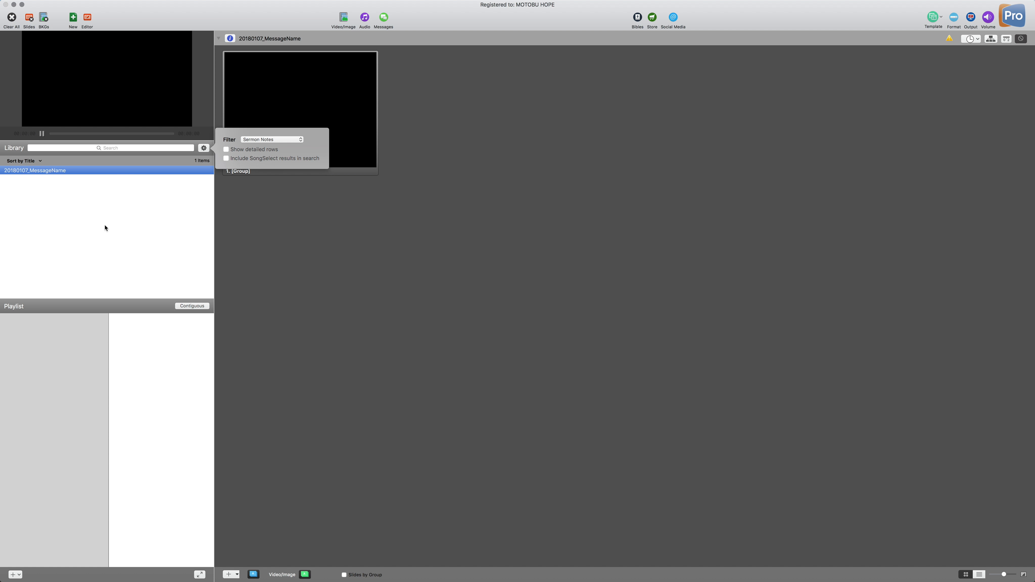
click(105, 228)
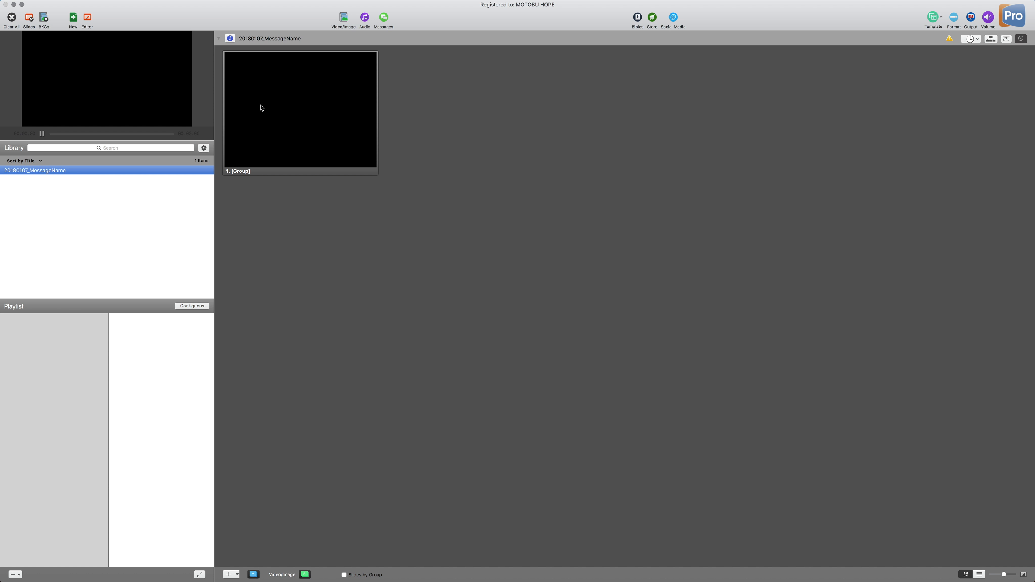
Step: Open the blank first slide of 20180107_MessageName for full slide editing
click(277, 113)
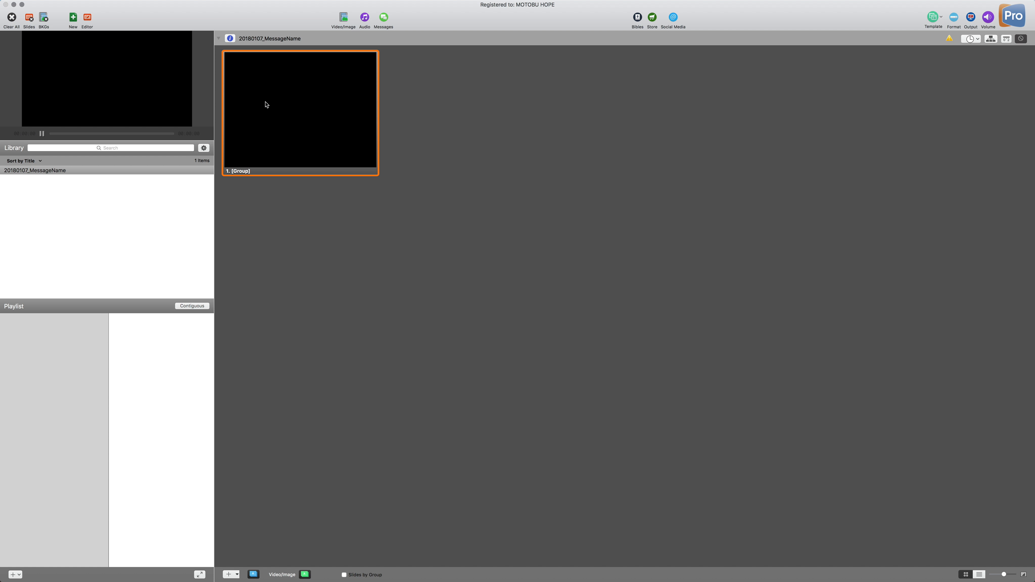
right_click(267, 106)
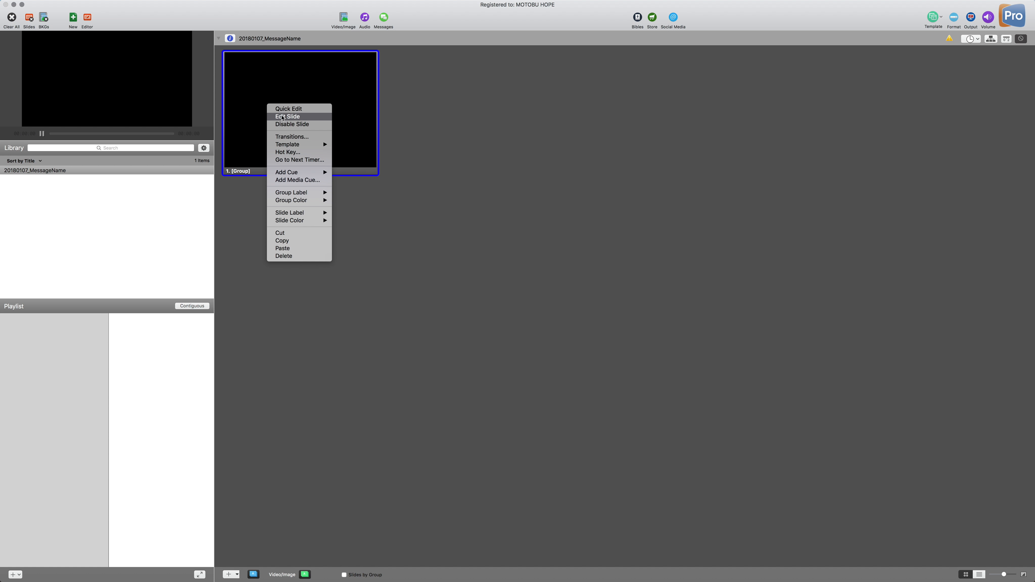
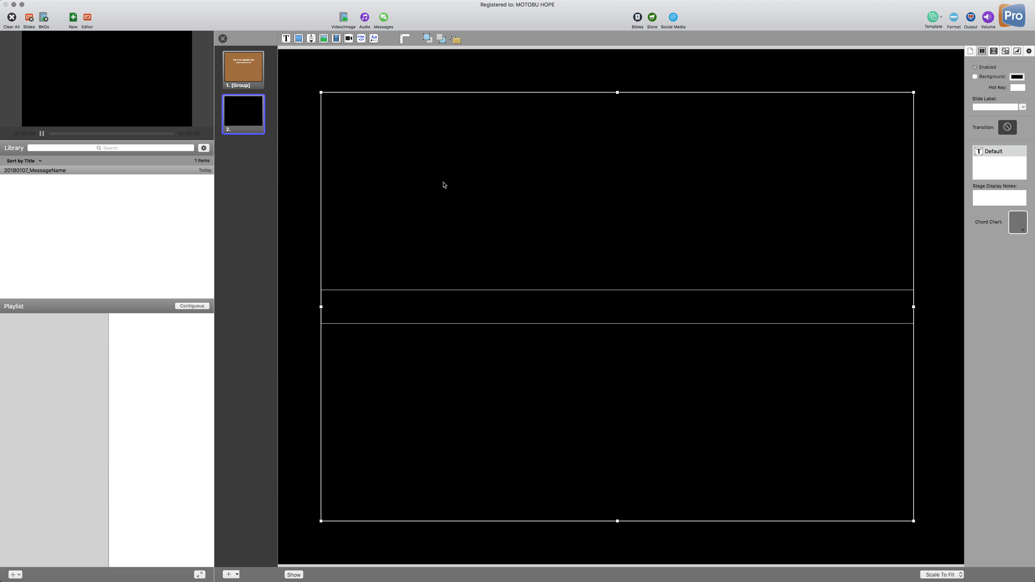
Step: Delete the blank second slide from the presentation
right_click(247, 121)
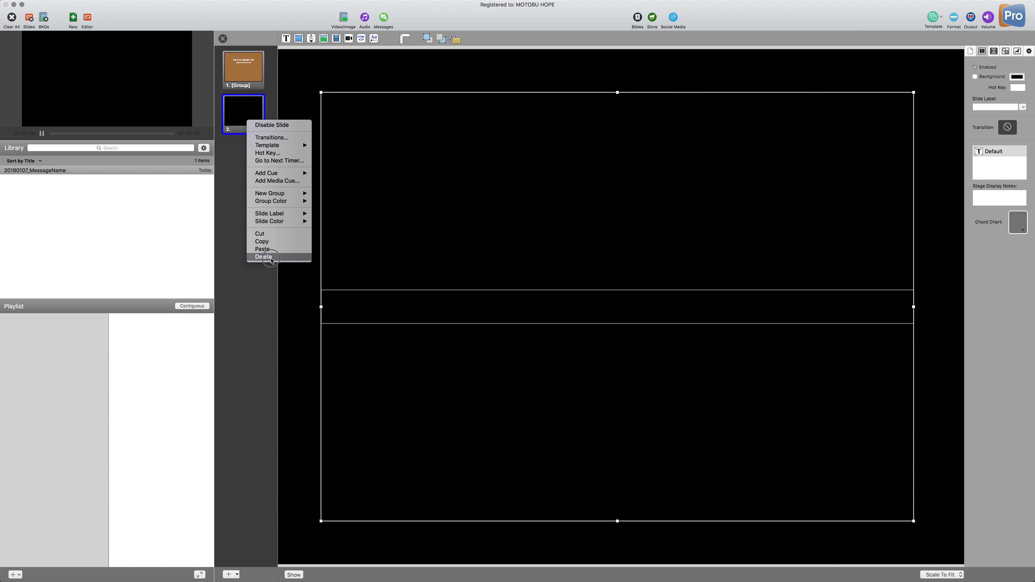
click(272, 257)
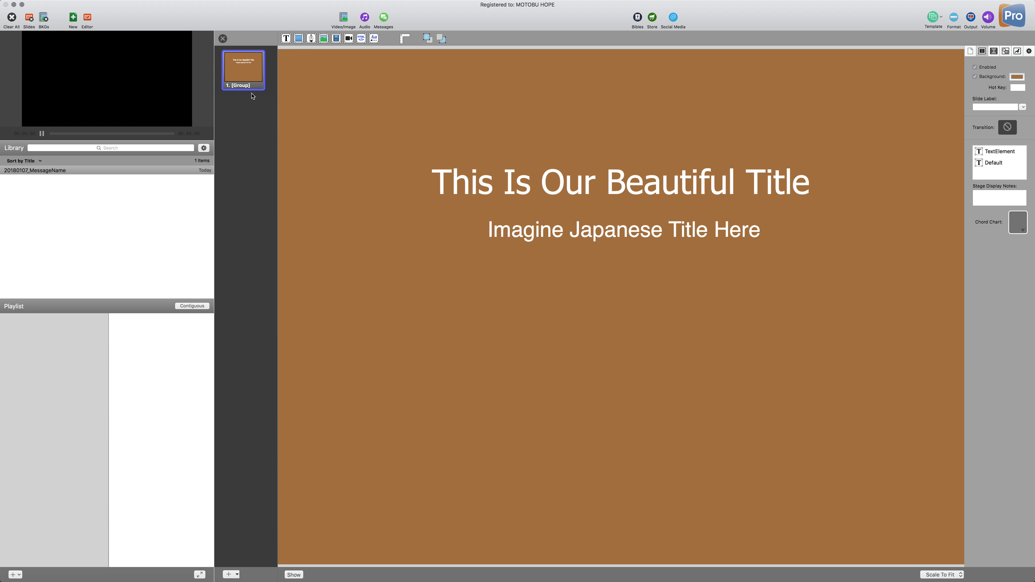
Step: Copy the title slide and paste the copy as a second slide
right_click(250, 80)
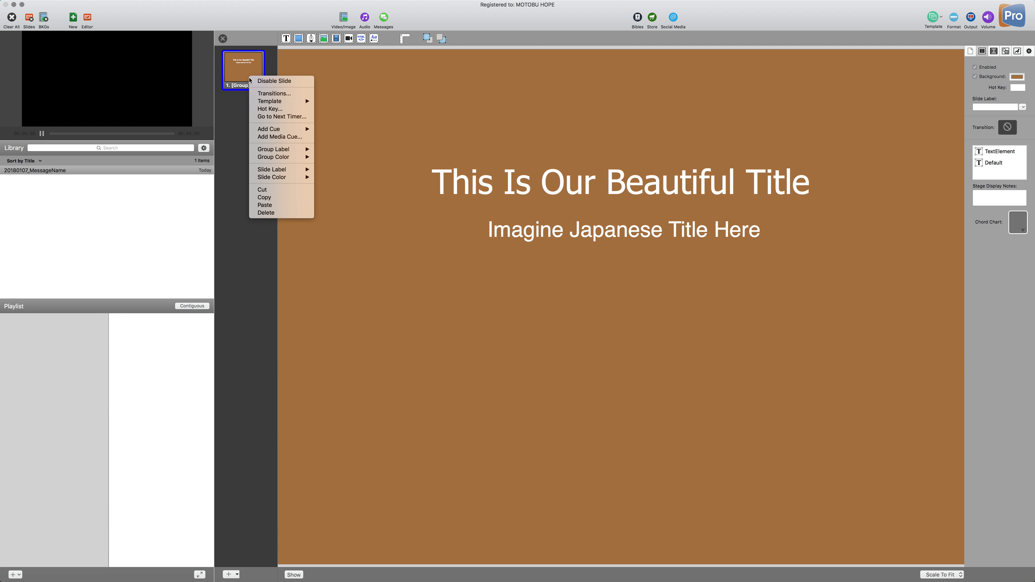
click(288, 200)
click(239, 122)
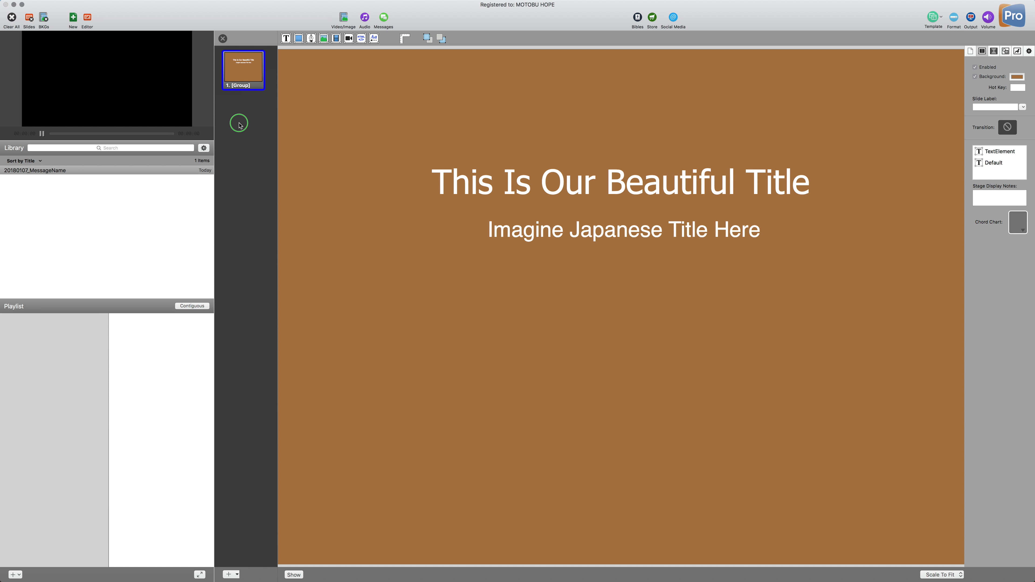
right_click(254, 86)
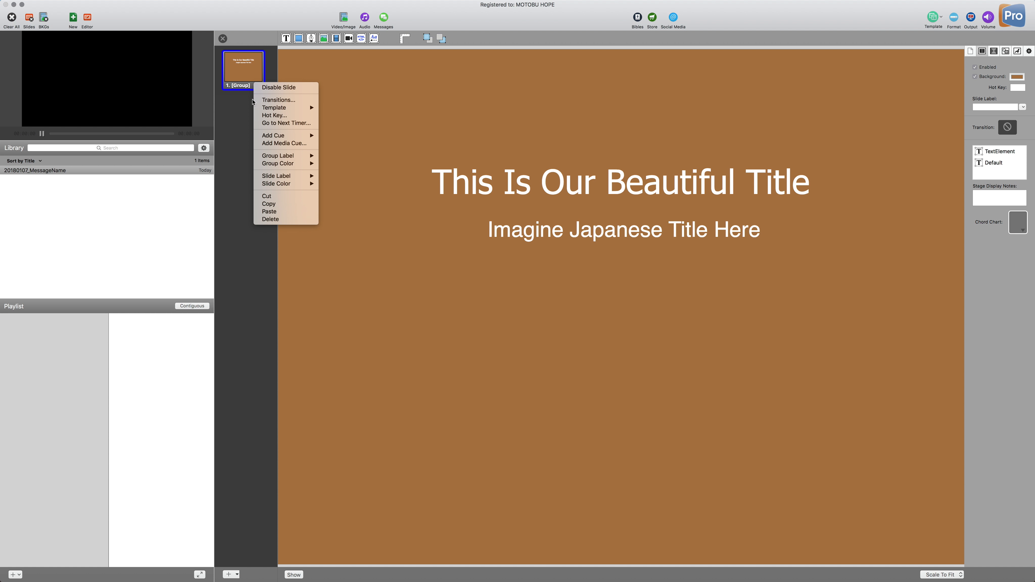
click(290, 212)
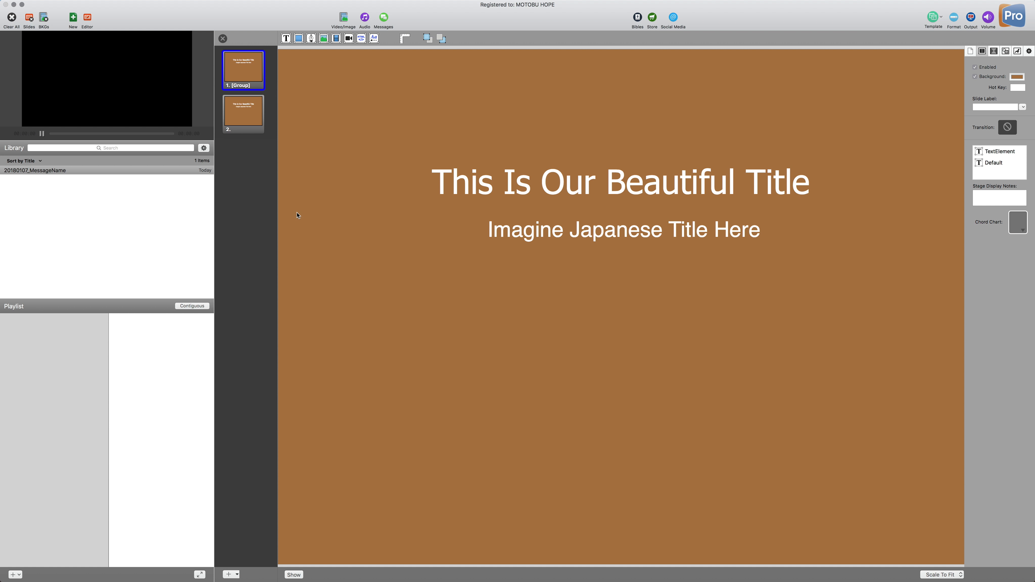
Step: Duplicate the second slide to add a third copy of the title slide
click(244, 130)
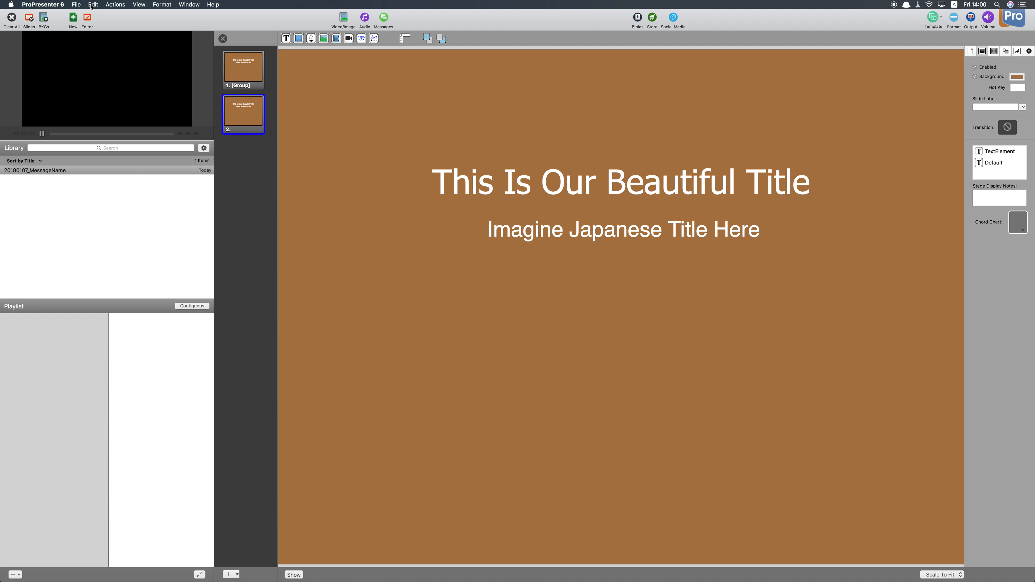
click(93, 5)
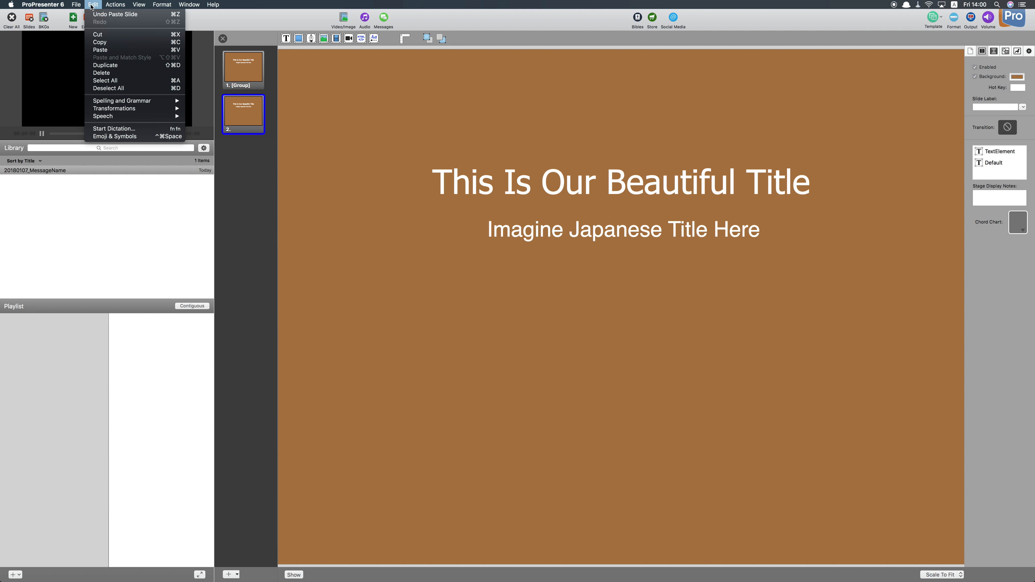
click(115, 65)
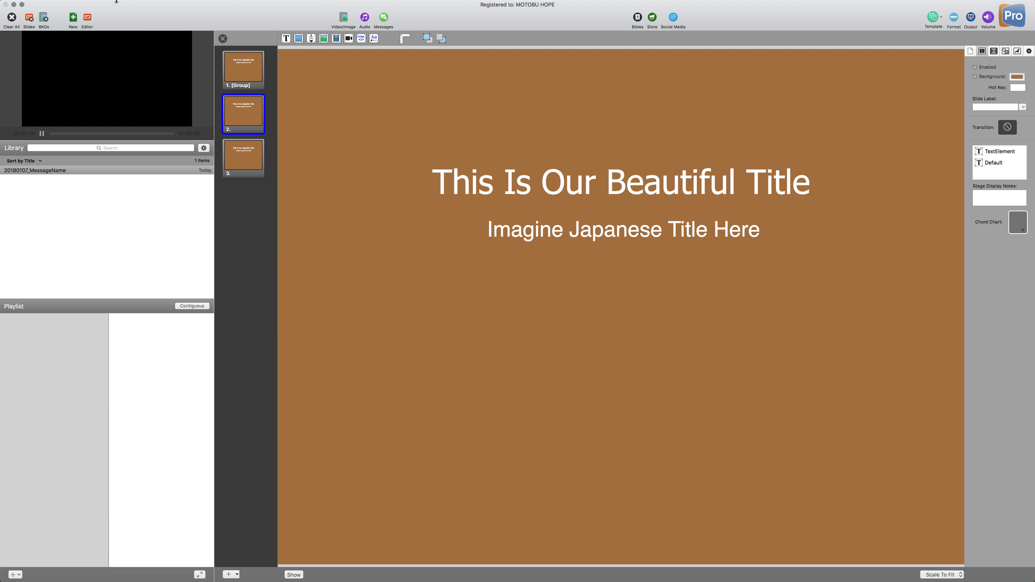
Step: Delete the two extra copies of the title slide, keeping only the original
click(90, 5)
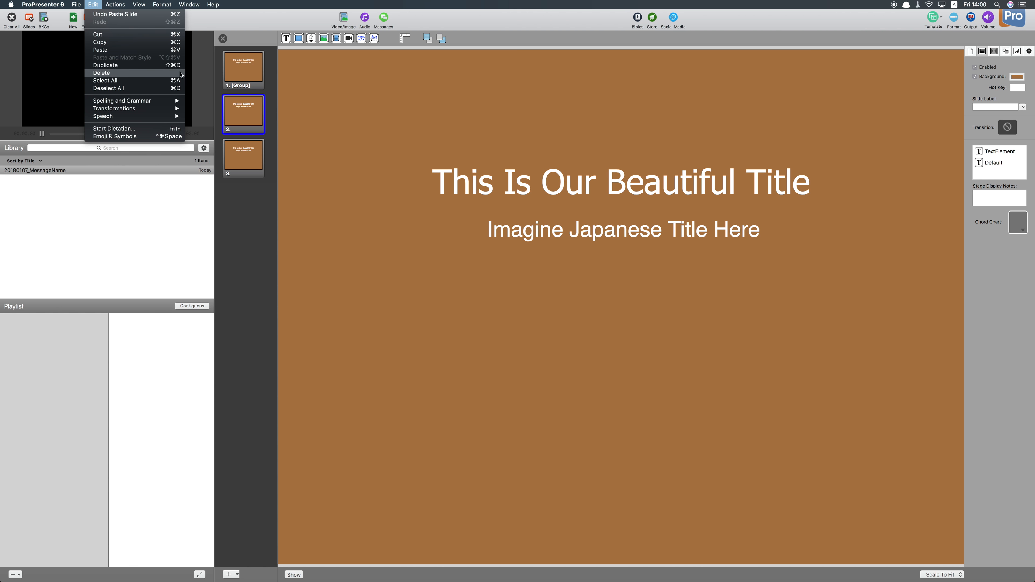
click(251, 124)
right_click(251, 125)
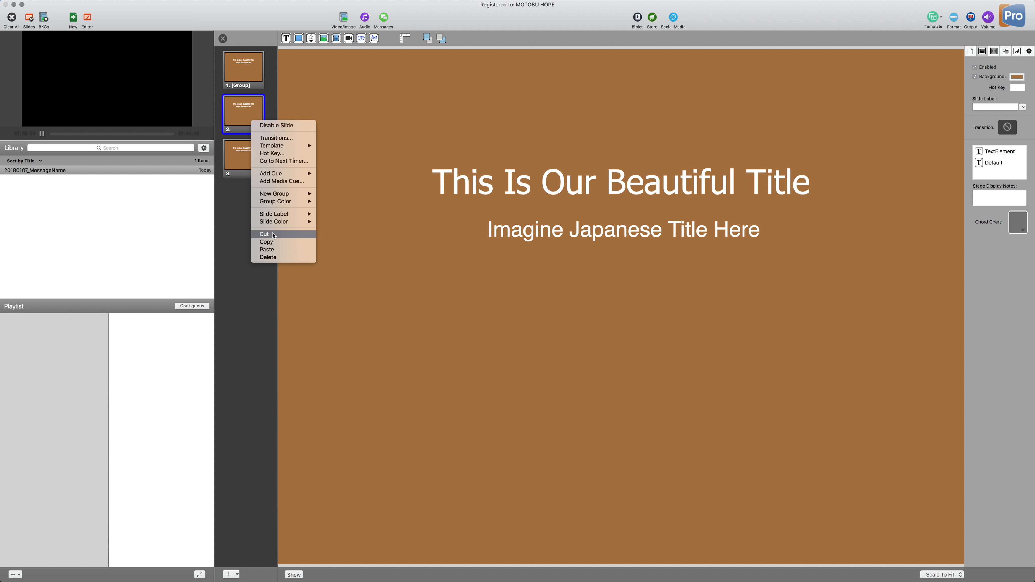
click(277, 257)
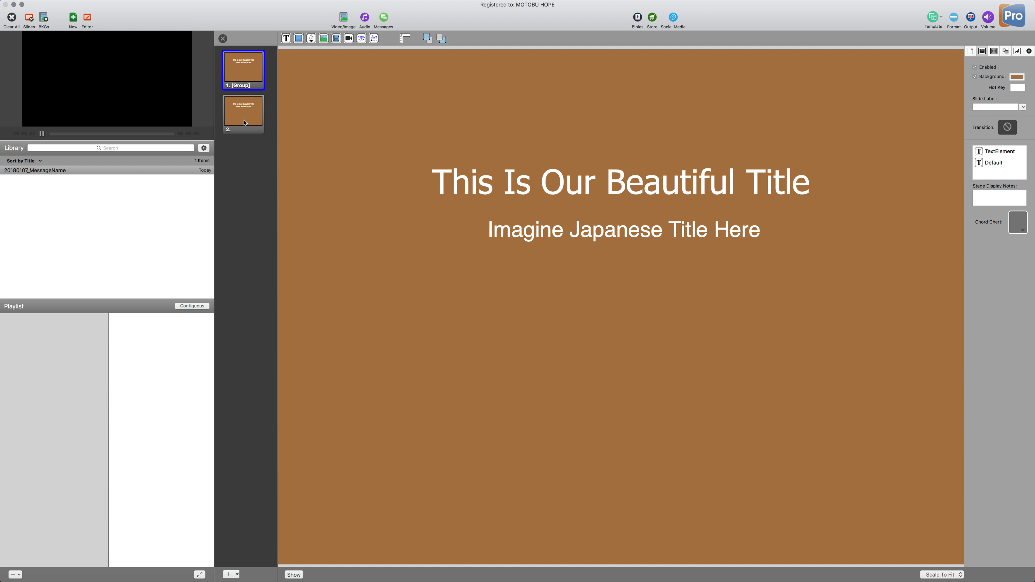
right_click(244, 122)
click(275, 255)
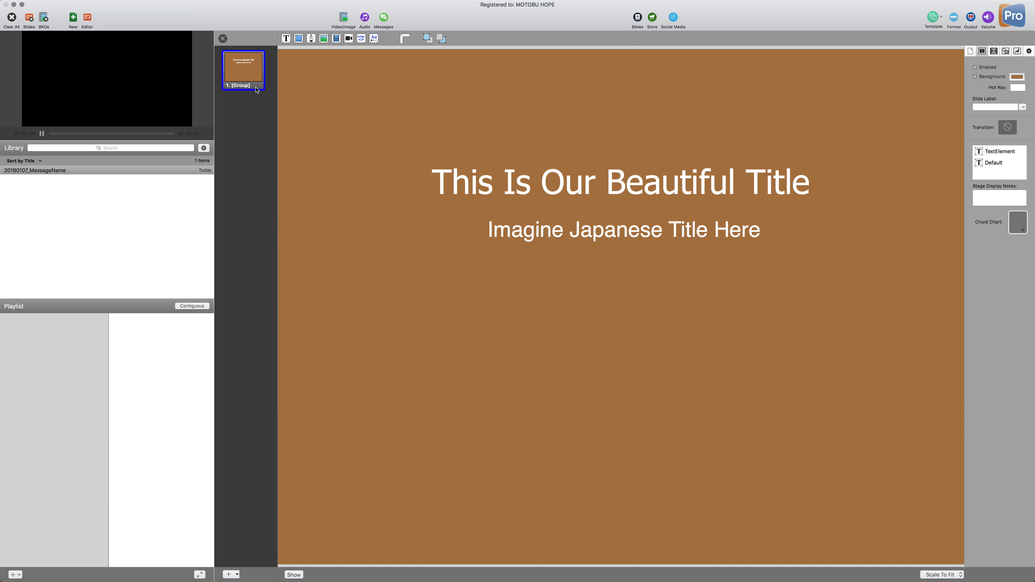
Step: Add a copy of the title slide as the second slide and select it
key(super+v)
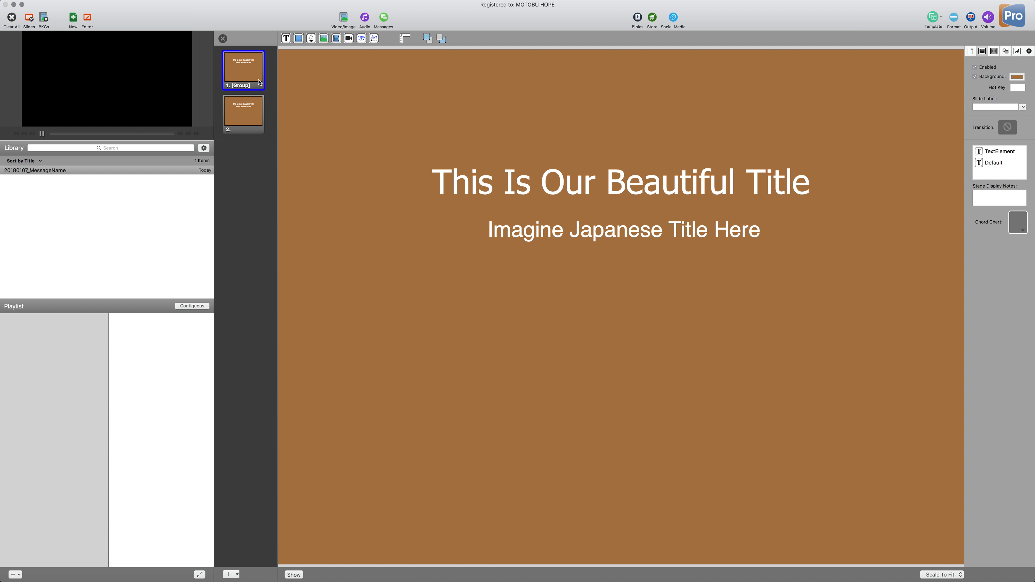
mouse_move(104, 3)
click(241, 114)
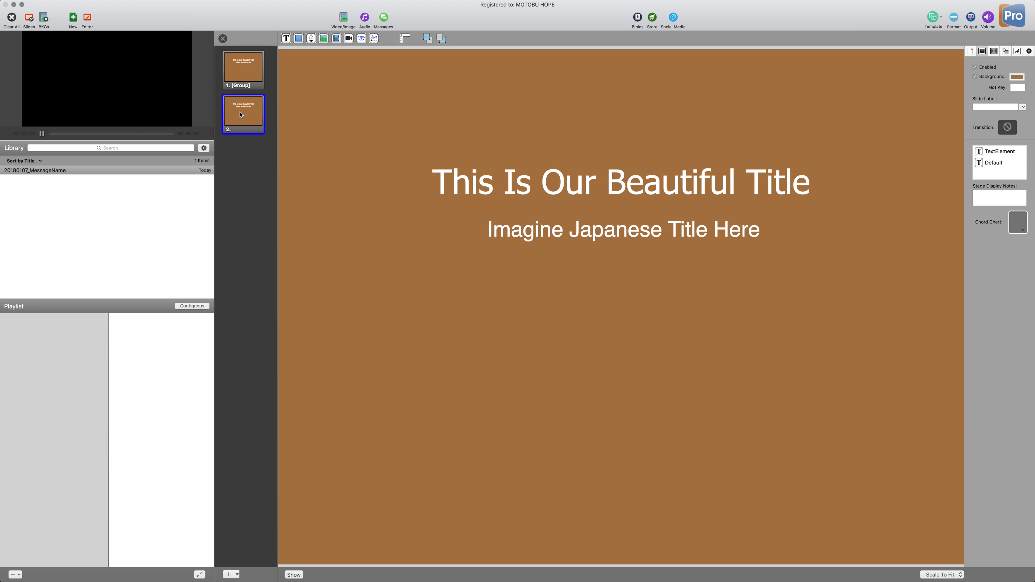
Step: Left-align the "This Is Our Beautiful Title" text on the second slide
click(583, 193)
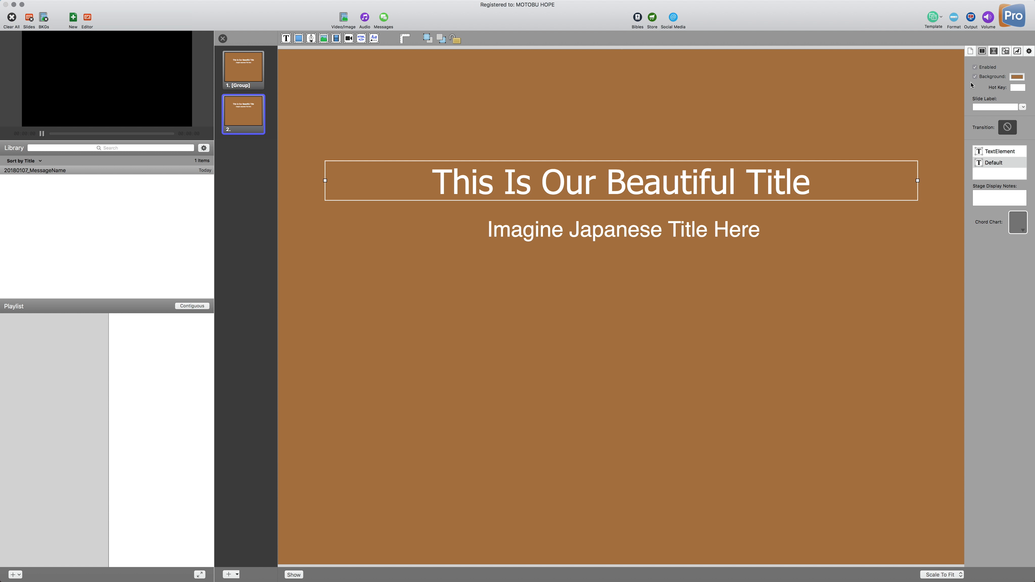
click(1017, 52)
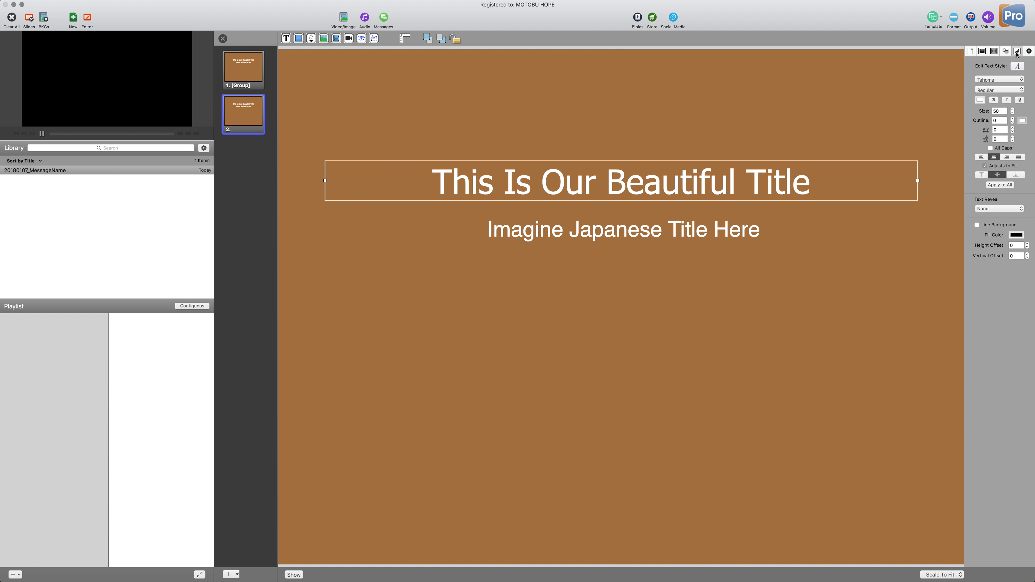
click(981, 158)
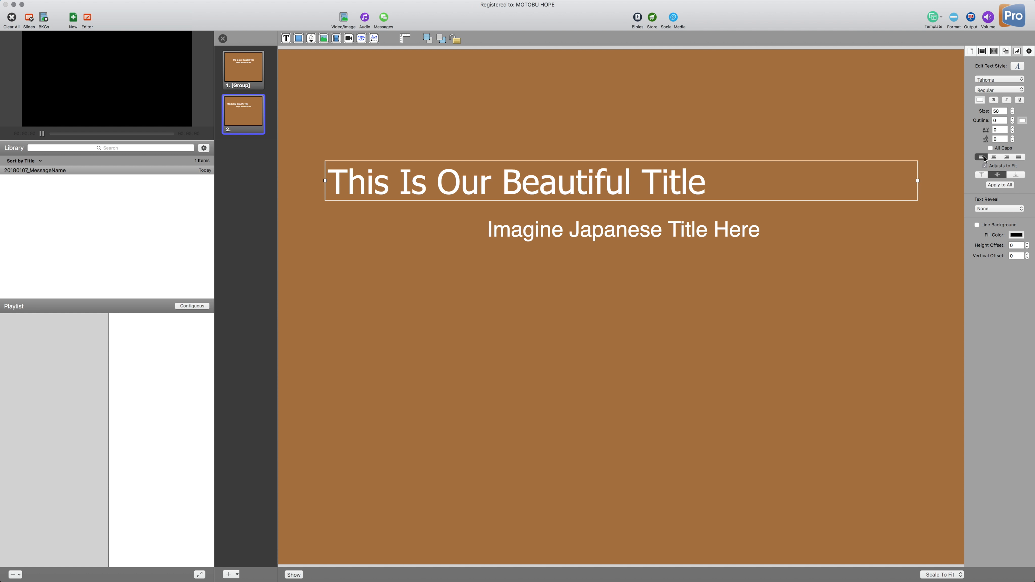
Step: Delete the "Imagine Japanese Title Here" text box from the second slide
click(758, 232)
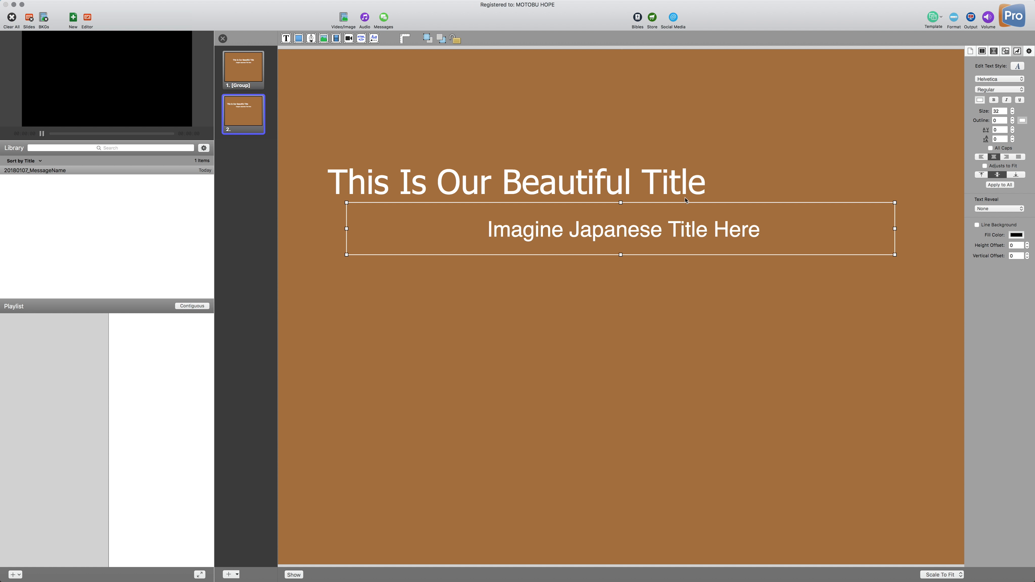
click(683, 188)
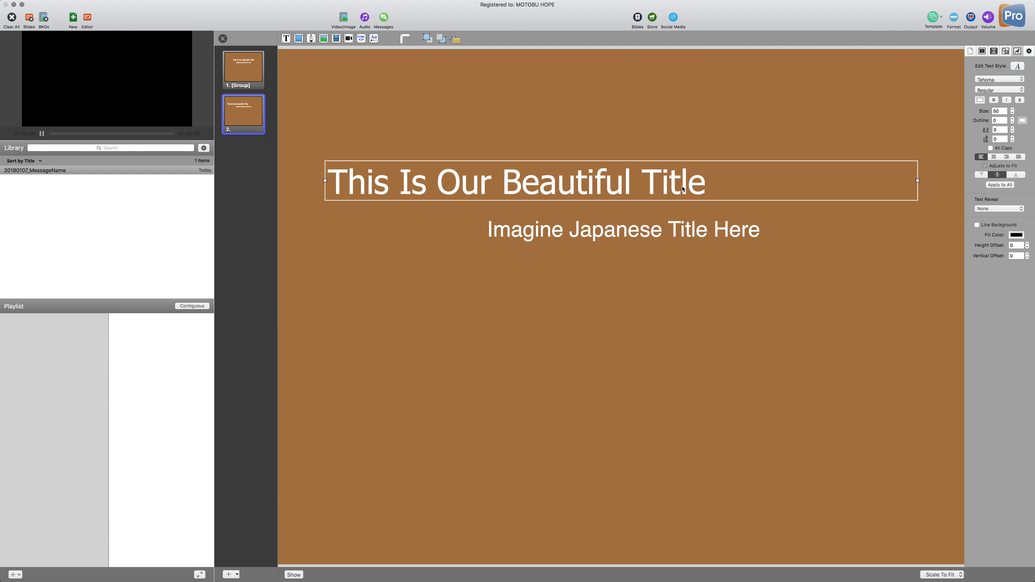
click(683, 231)
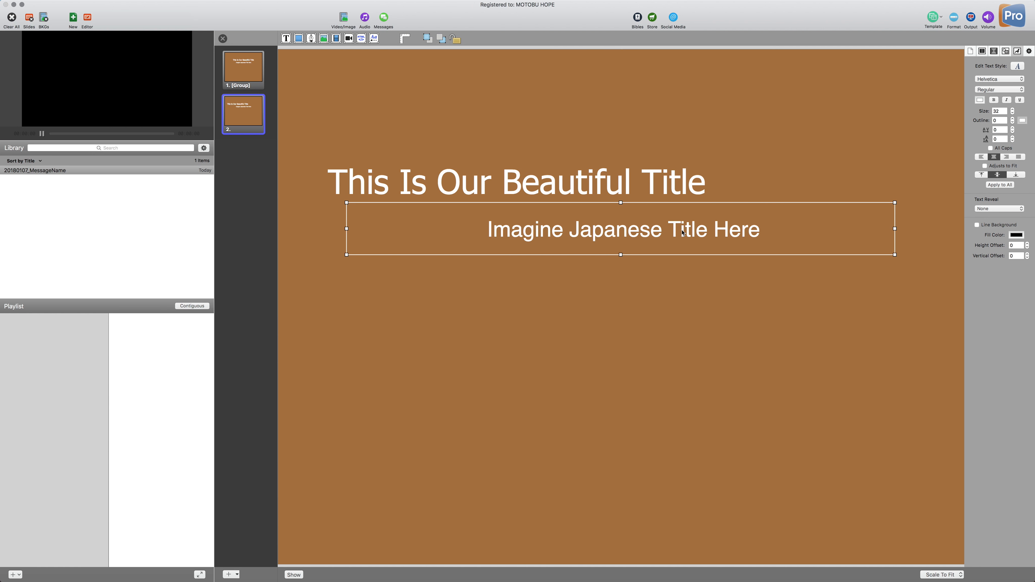
key(Delete)
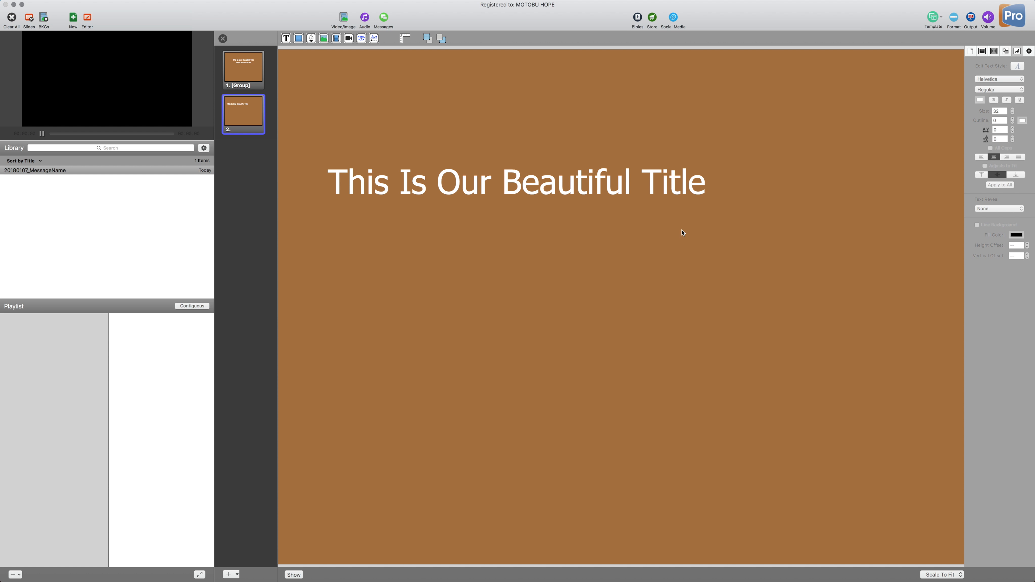
Step: Try to duplicate the title text box on the second slide, and delete the extra third slide
click(615, 190)
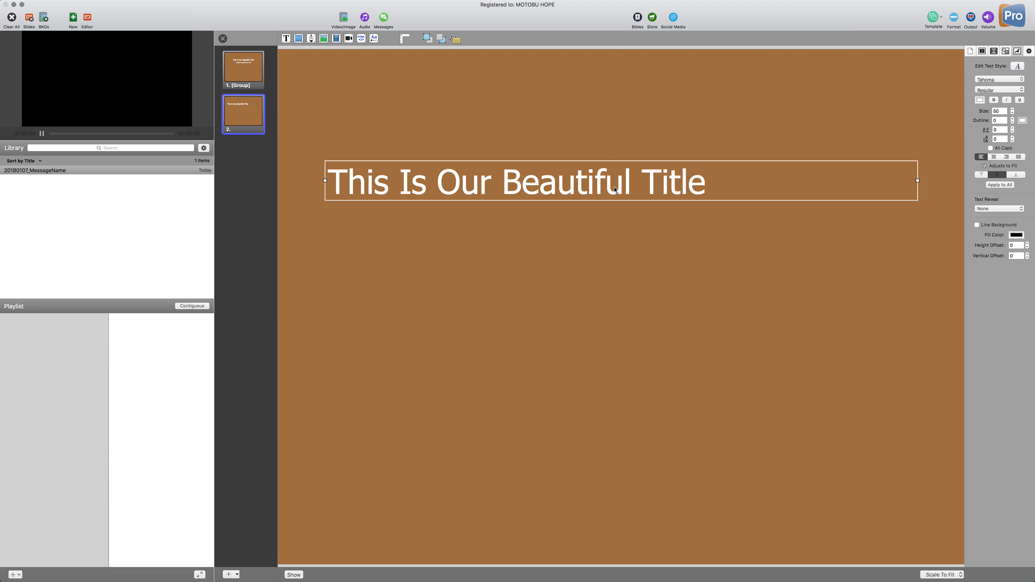
key(super+d)
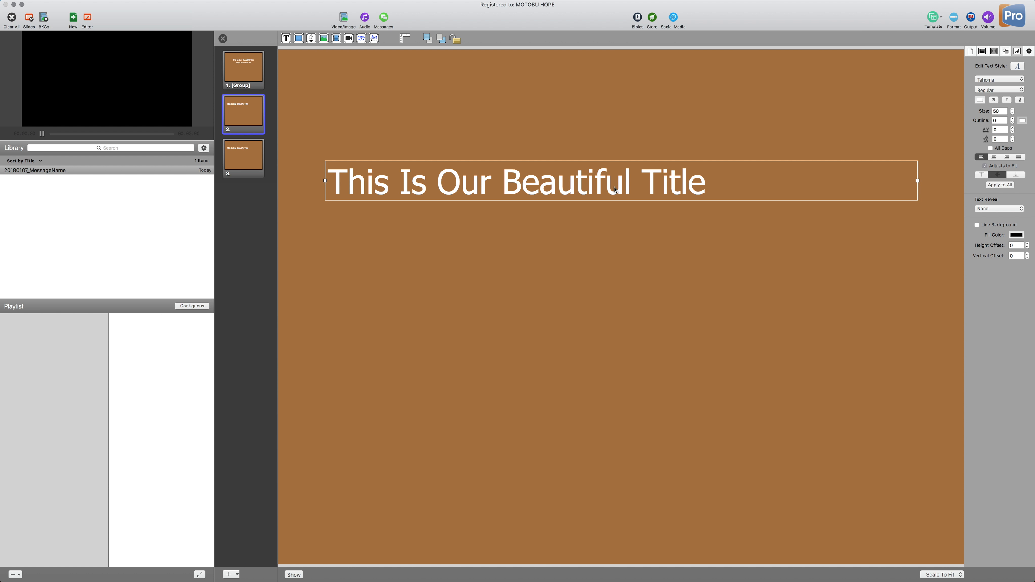
click(240, 173)
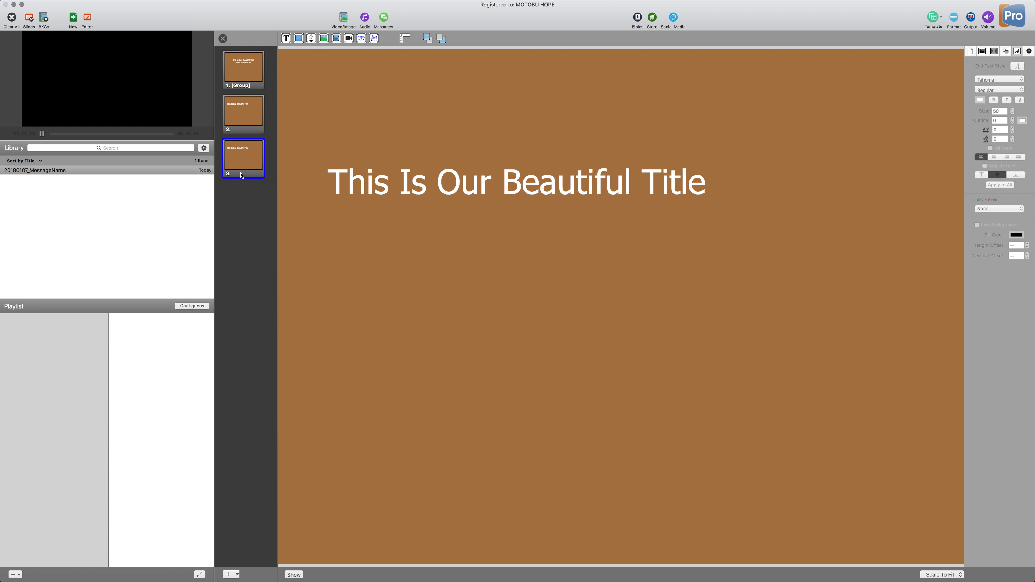
key(Delete)
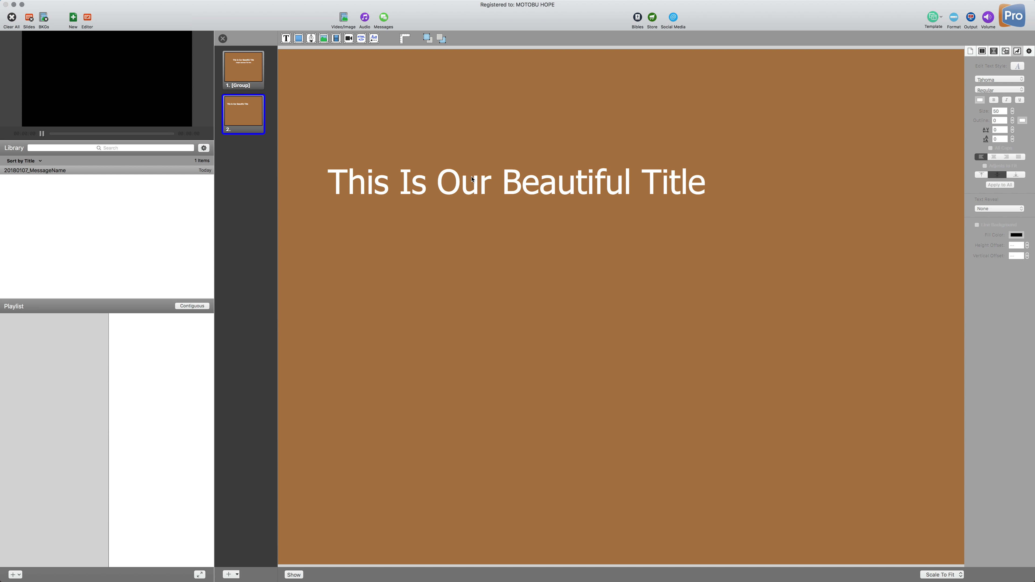
Step: Copy the title text box on the second slide and place the copy directly beneath the original
drag(472, 179, 481, 244)
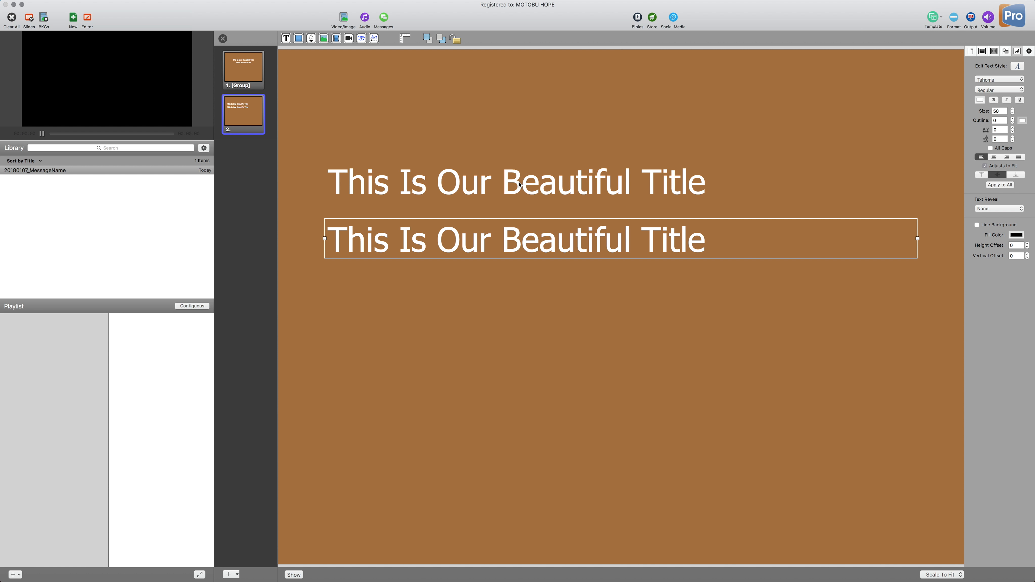
click(520, 185)
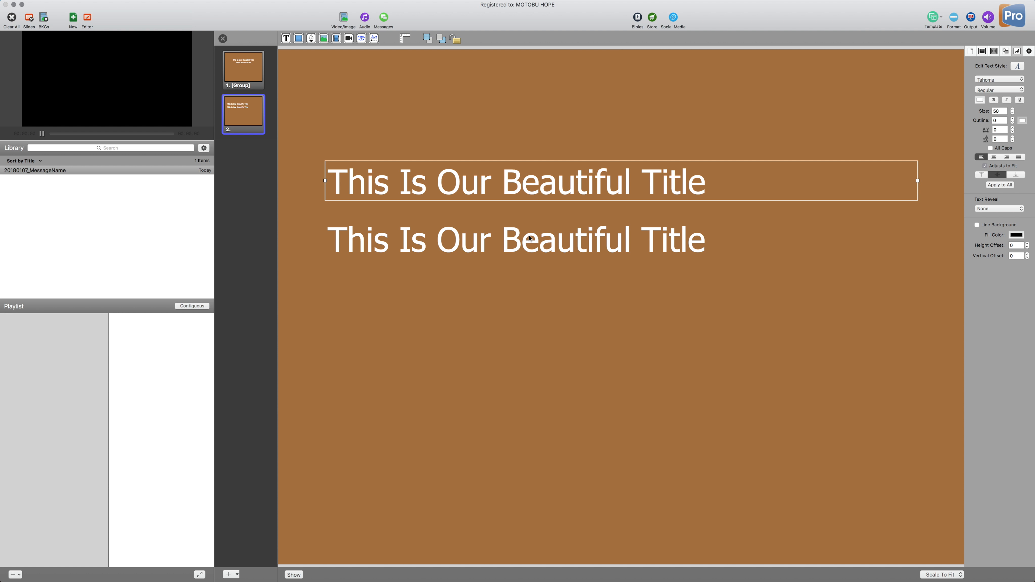
drag(530, 238, 530, 221)
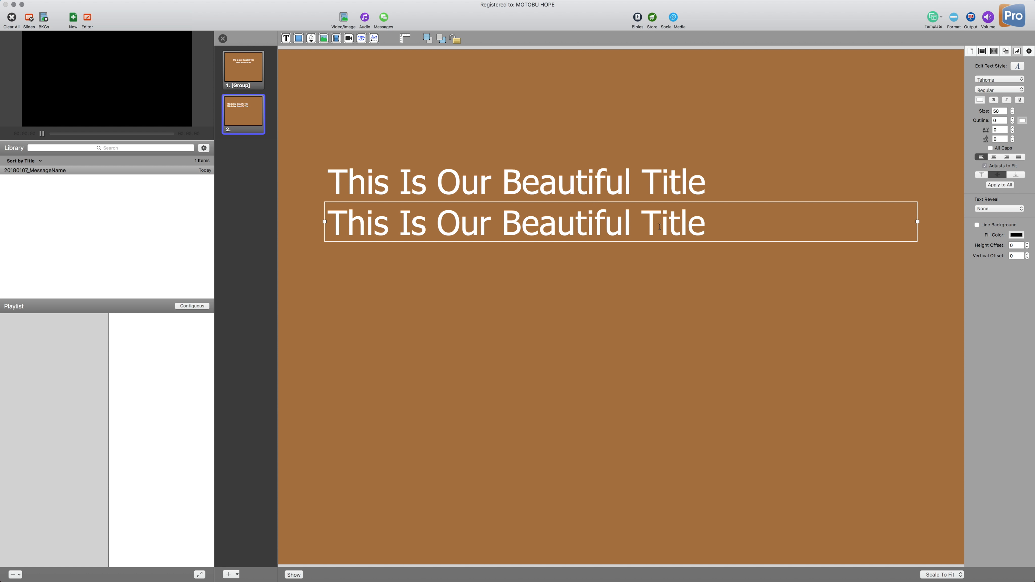
Step: Replace the text of the upper text box on the second slide with "Point 1"
click(693, 187)
double_click(706, 186)
drag(706, 186, 333, 183)
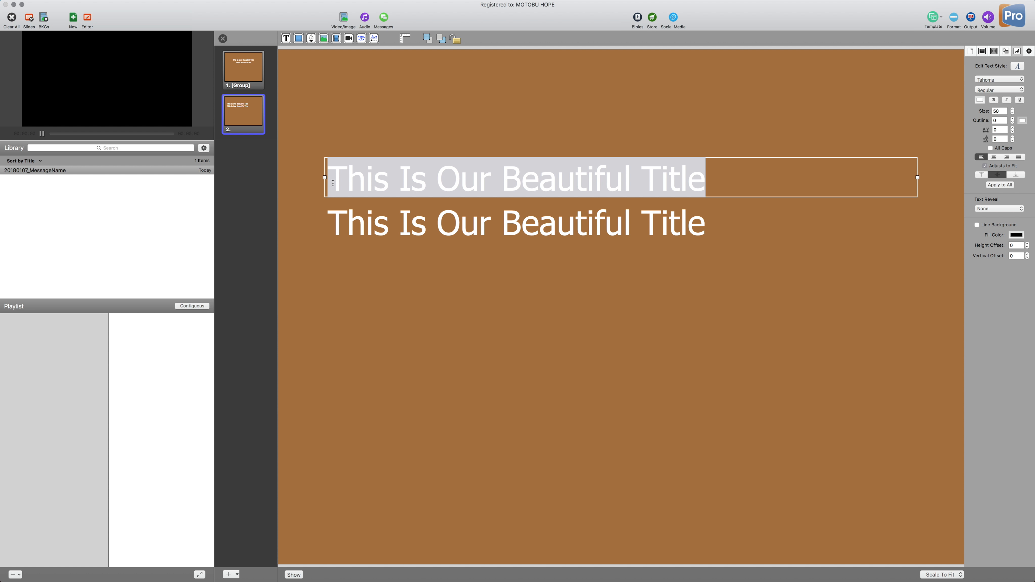
text(Po)
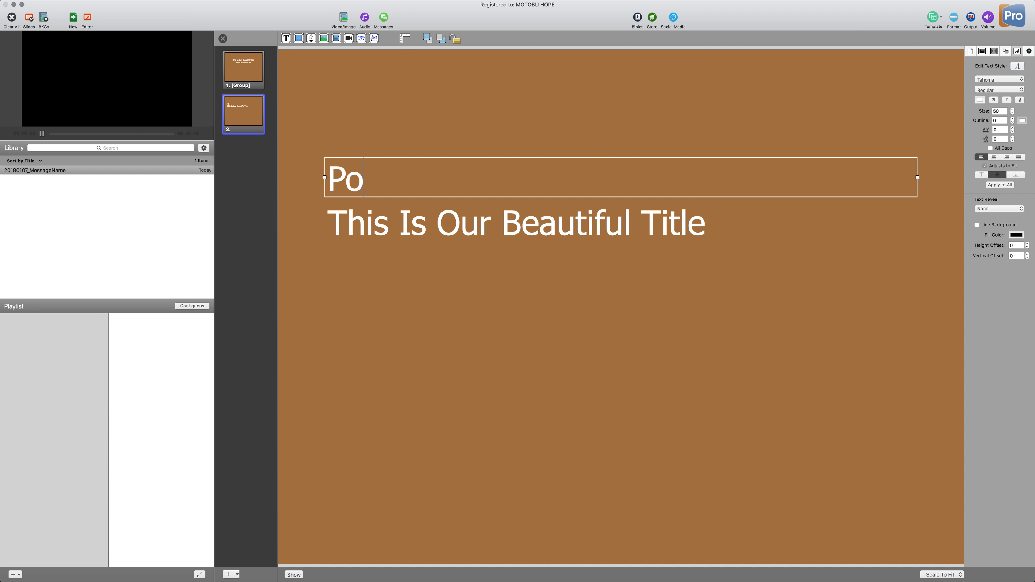
text(int 1)
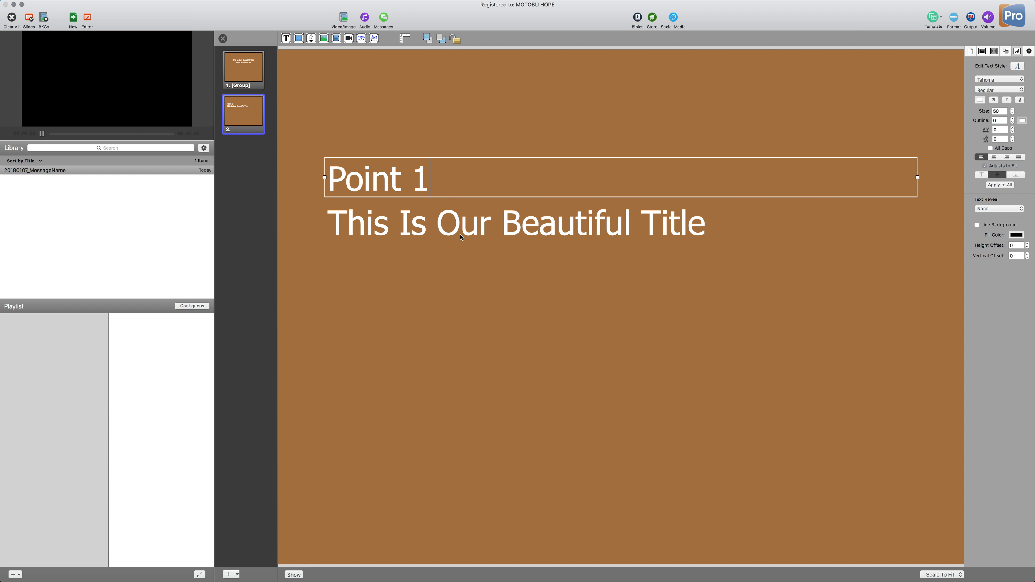
Step: Replace the text of the lower text box on the second slide with "Jp Point 1"
click(507, 228)
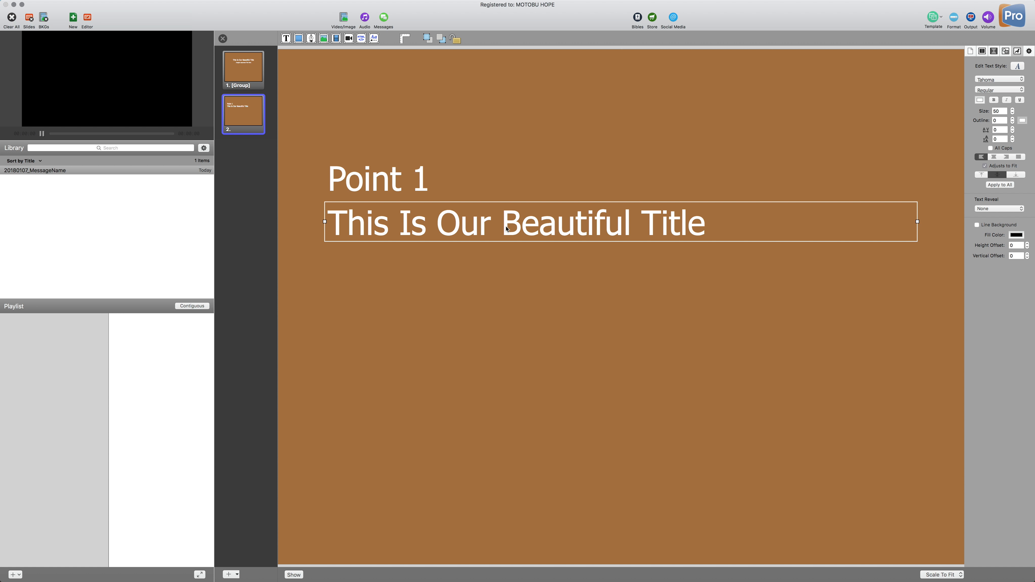
double_click(653, 222)
click(702, 222)
drag(704, 223, 332, 226)
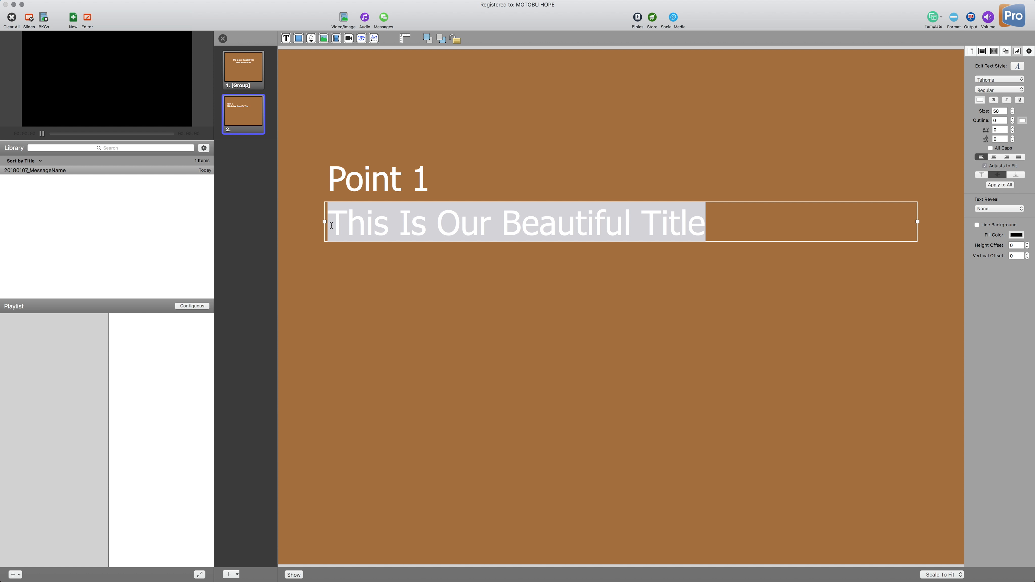
text(J)
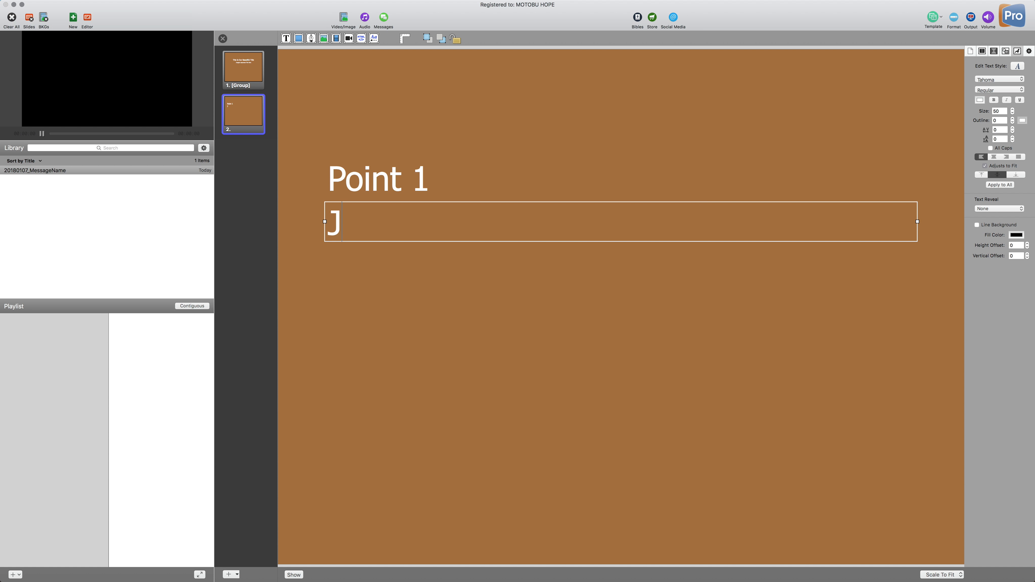
text(p Poi)
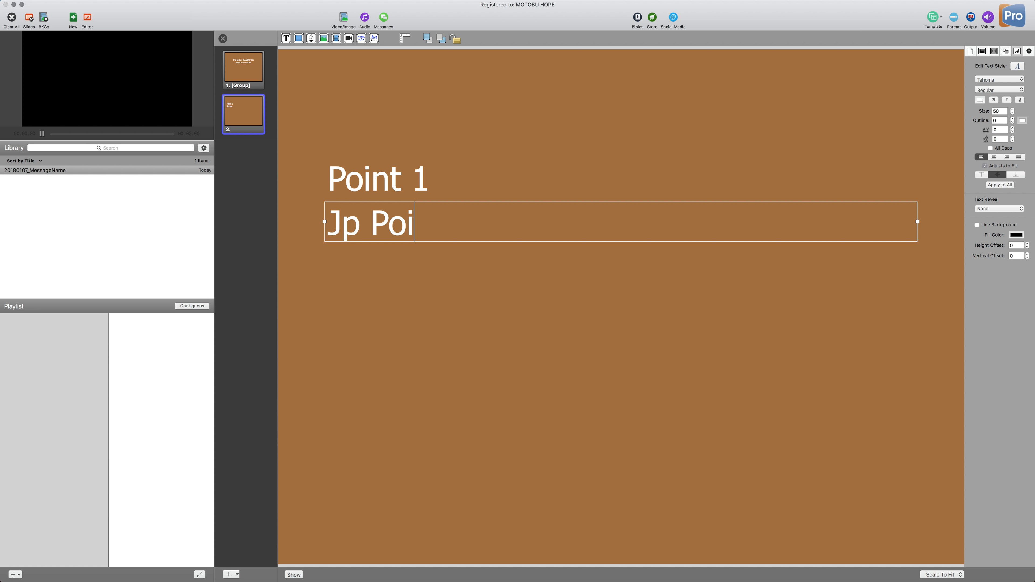
text(nt 1)
click(1005, 80)
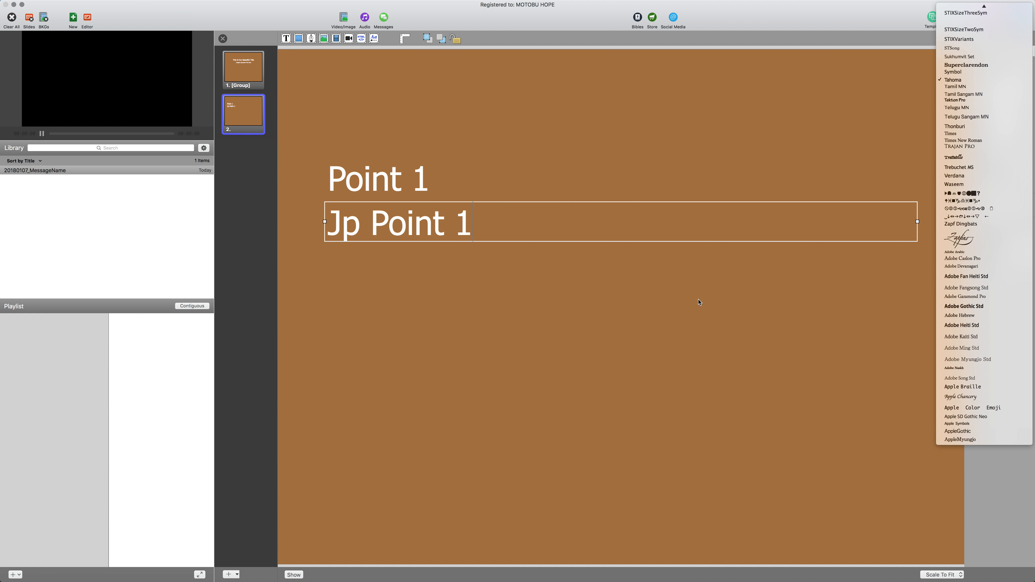
click(998, 467)
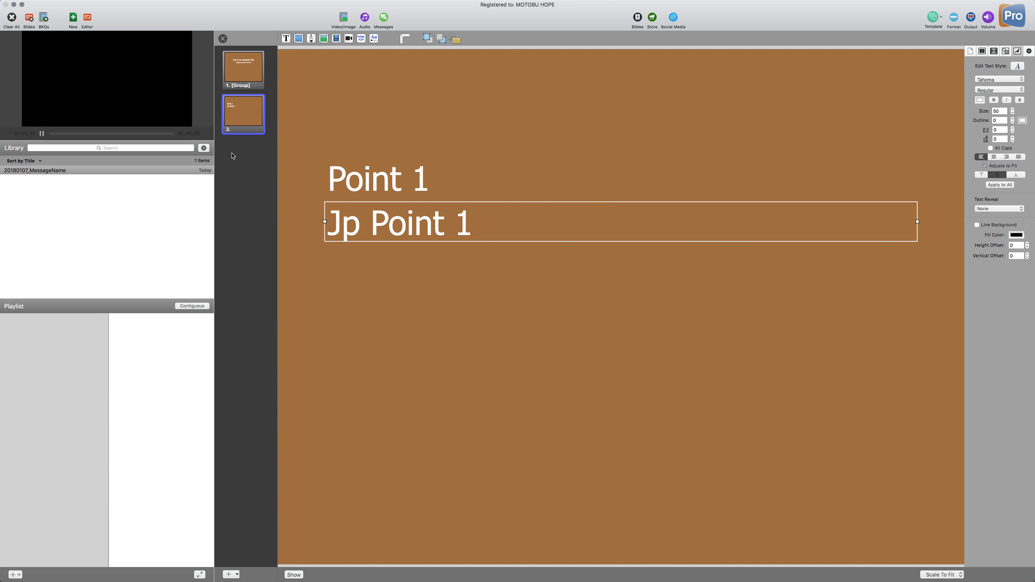
click(294, 208)
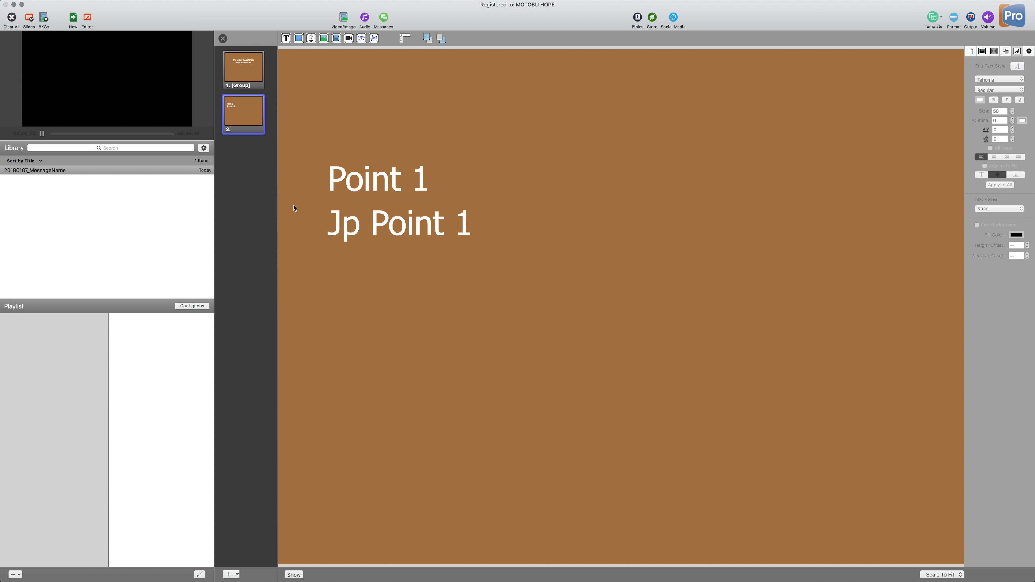
Step: Duplicate the Point 1 slide and change the copy's two text boxes to "Point 2" and "Jp Point 2"
click(250, 134)
key(super+d)
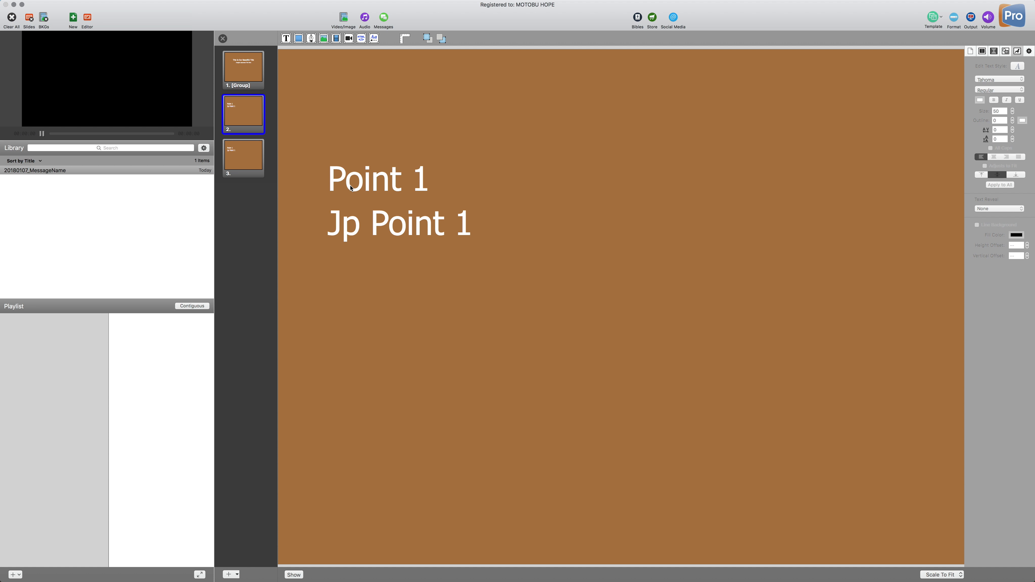
click(244, 157)
click(359, 185)
double_click(428, 184)
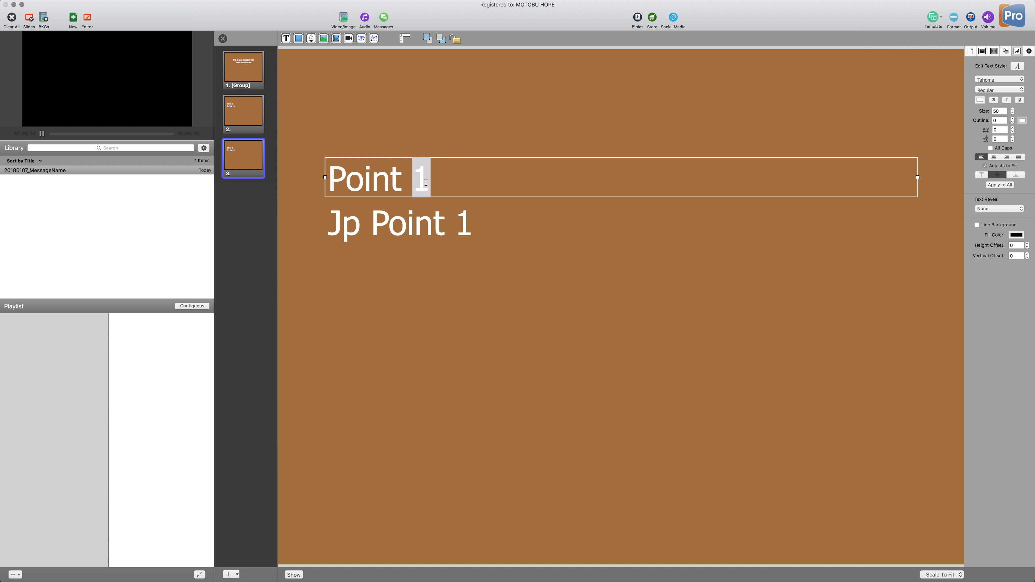
text(2)
click(423, 221)
double_click(447, 222)
double_click(463, 221)
text(2)
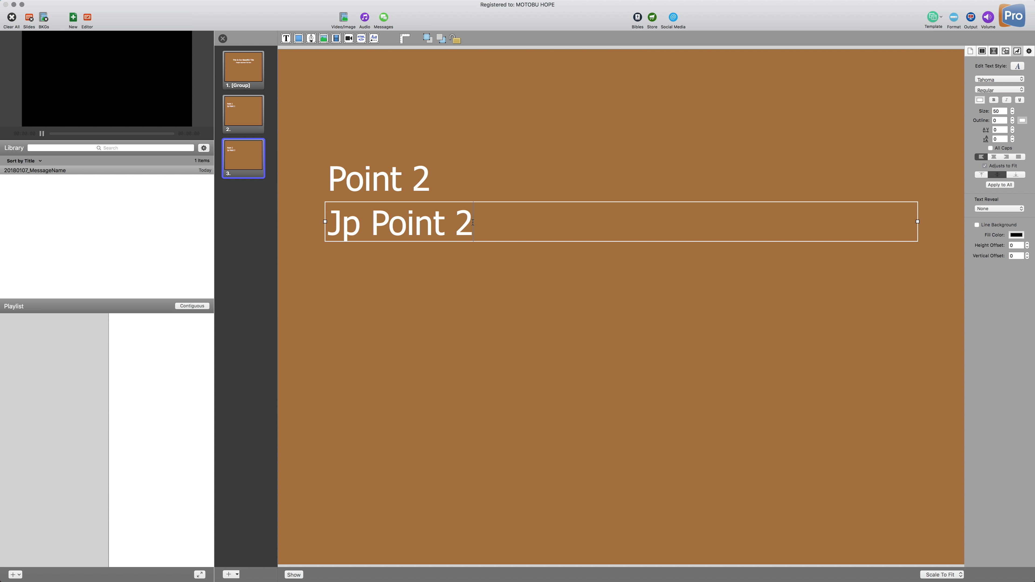
Step: Duplicate the Point 2 slide and change the copy's two text boxes to "Point 3" and "Jp Point 3"
click(243, 176)
key(super+d)
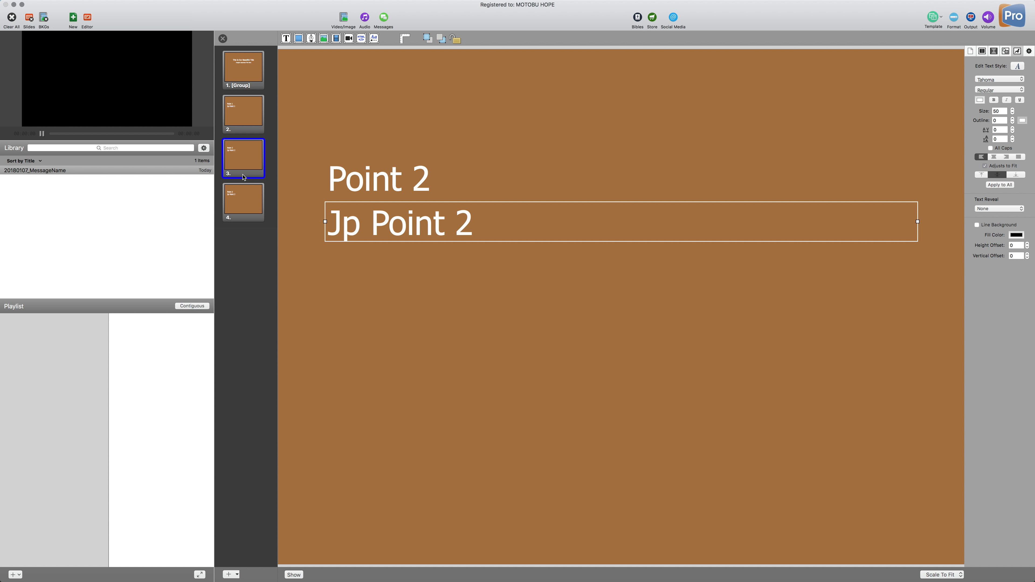
click(239, 197)
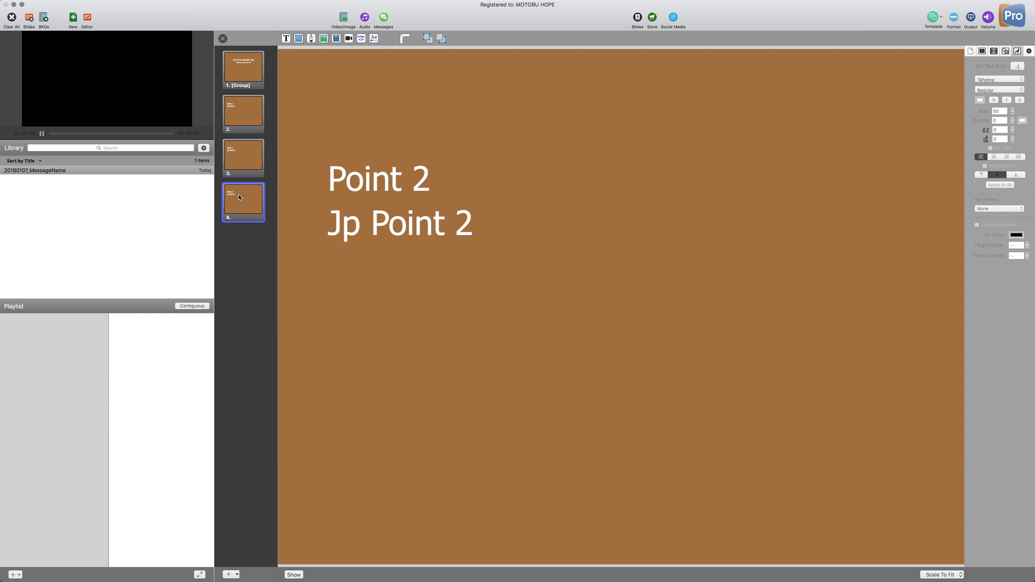
click(382, 184)
click(417, 181)
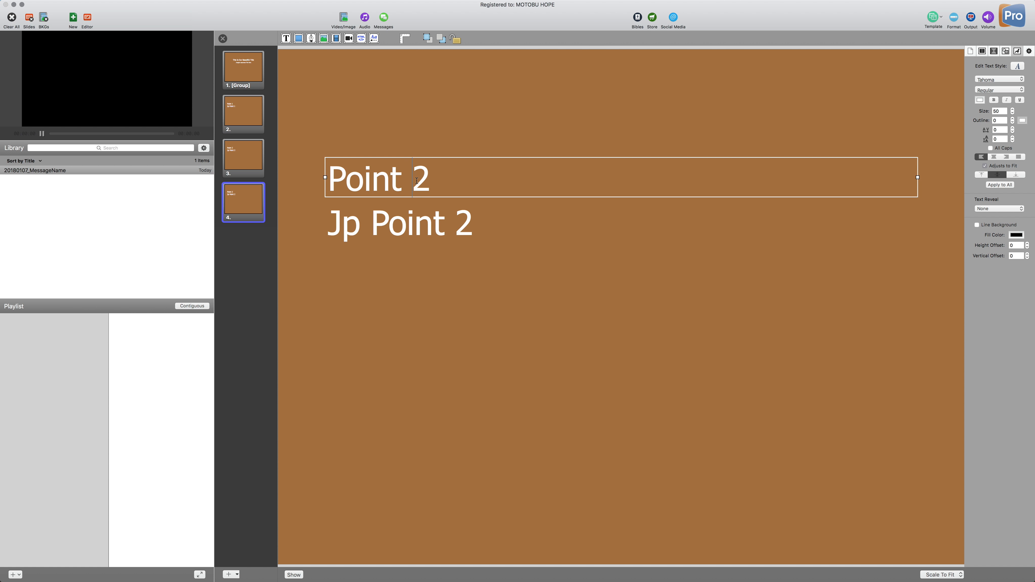
double_click(416, 180)
text(3)
click(463, 223)
double_click(460, 223)
text(3)
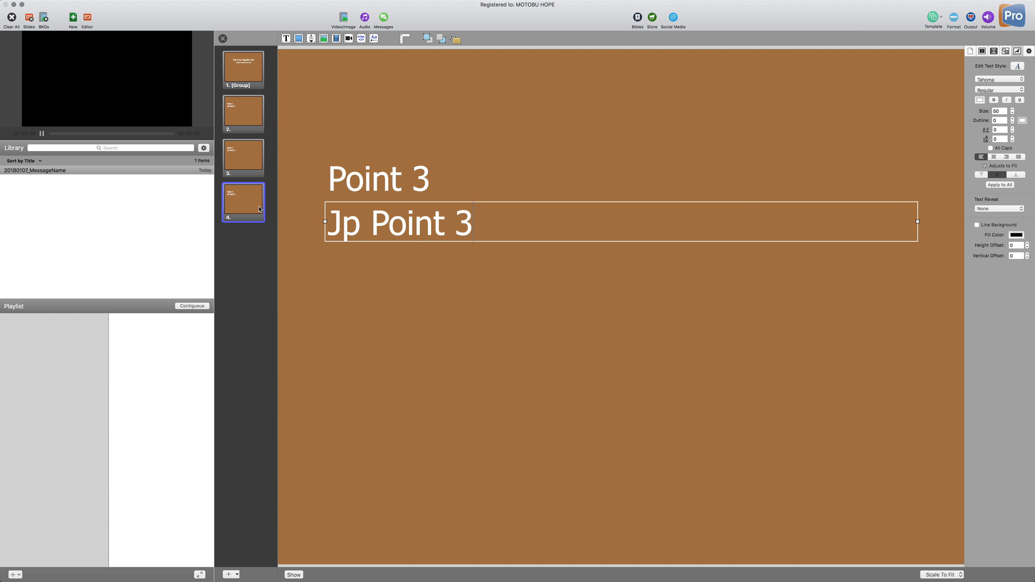
Step: Duplicate the Point 3 slide and change the copy's two text boxes to "Point 4" and "Jp Point 4"
key(super+d)
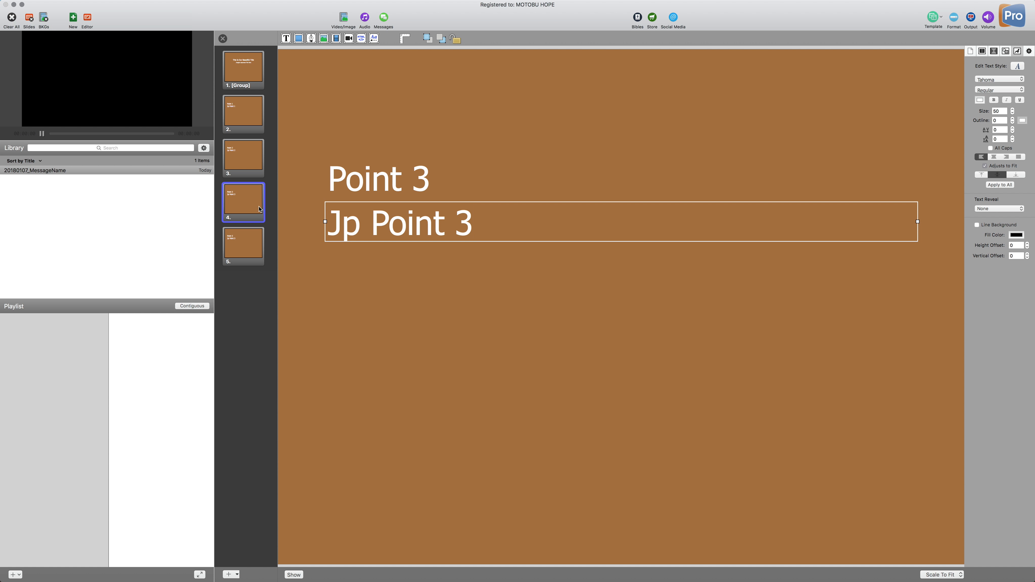
click(247, 239)
double_click(421, 180)
click(420, 180)
double_click(423, 180)
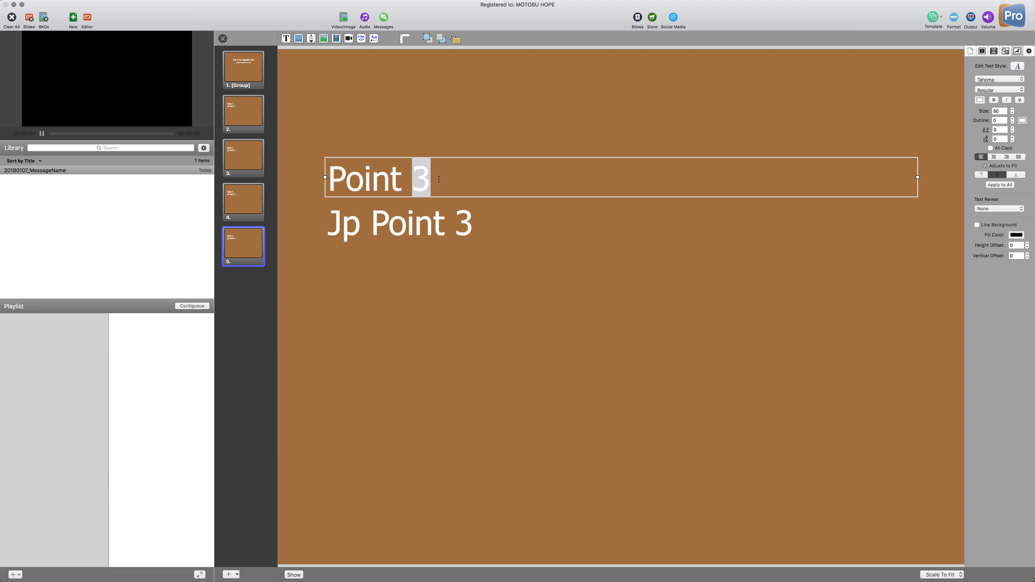
text(4)
click(454, 222)
double_click(456, 221)
click(456, 221)
double_click(459, 221)
text(4)
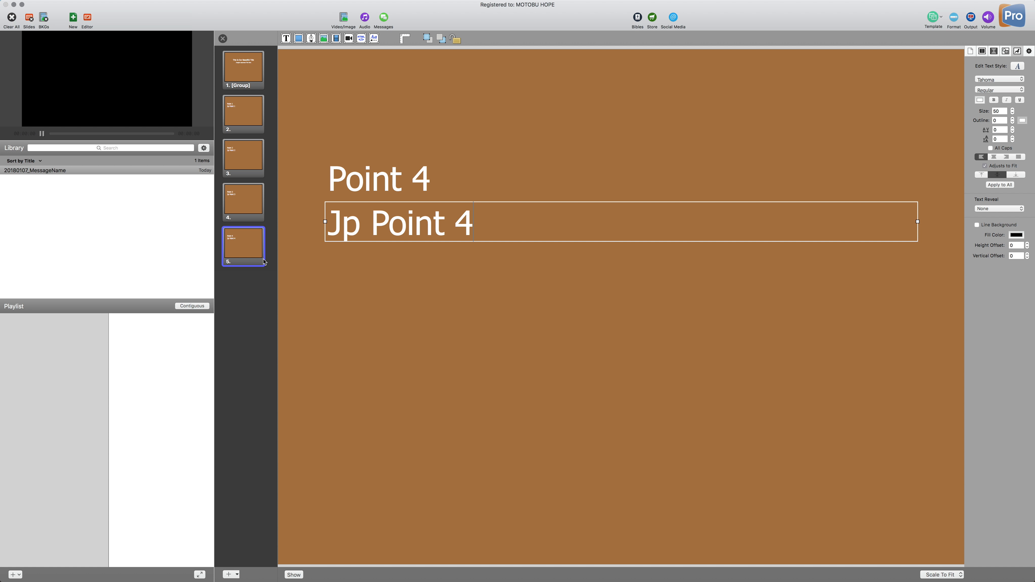
Step: Duplicate the Point 4 slide, change the copy's text boxes to "Point 5" and "Jp Point 5", and close the slide editor
key(super+d)
click(254, 288)
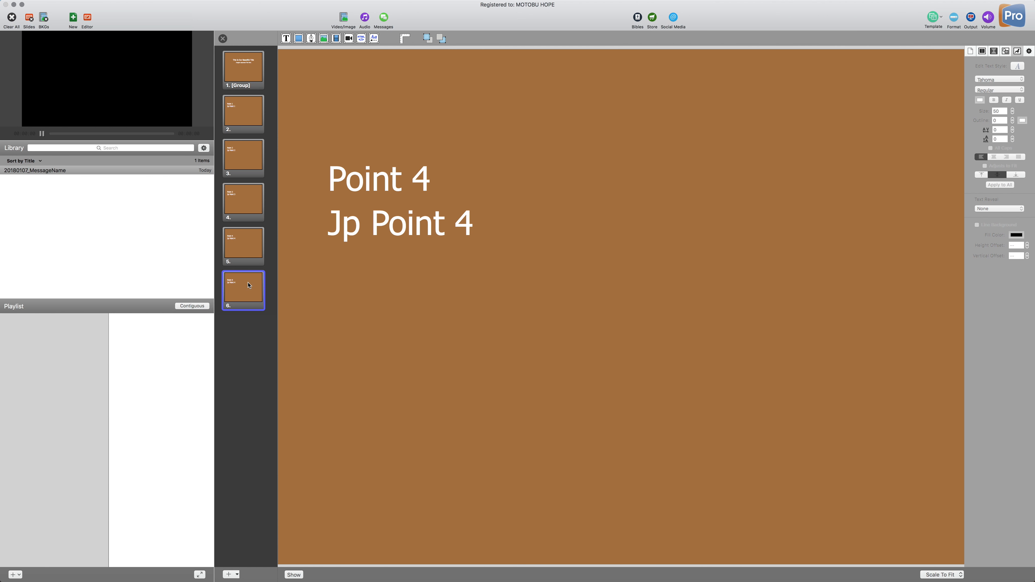
click(419, 179)
double_click(419, 179)
click(419, 179)
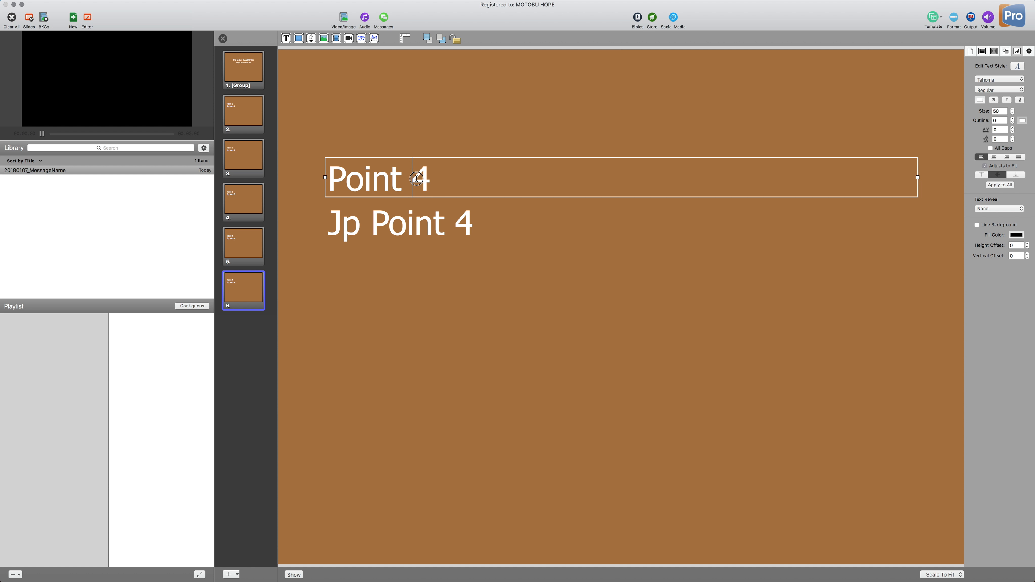
double_click(423, 180)
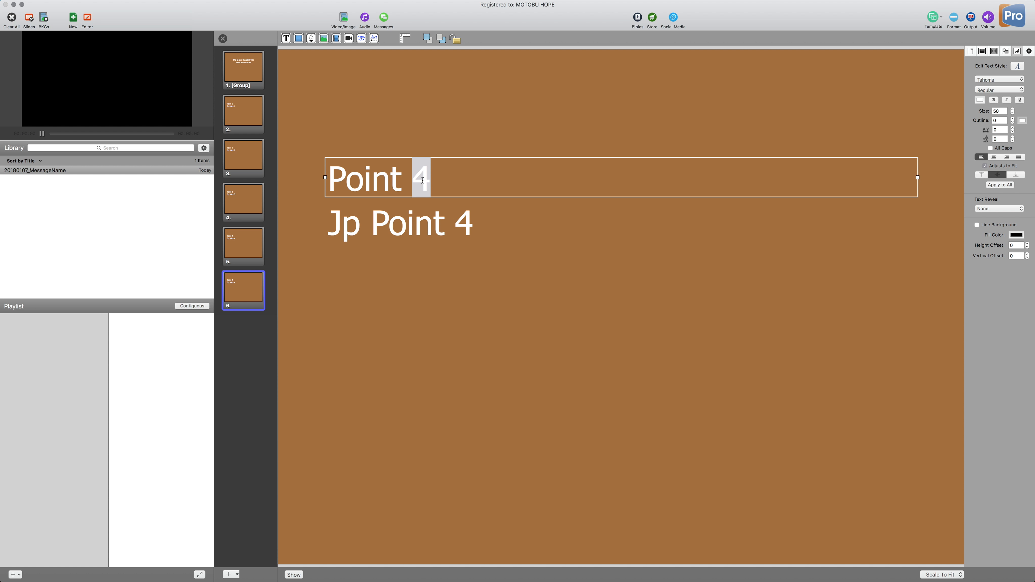
text(5)
double_click(460, 222)
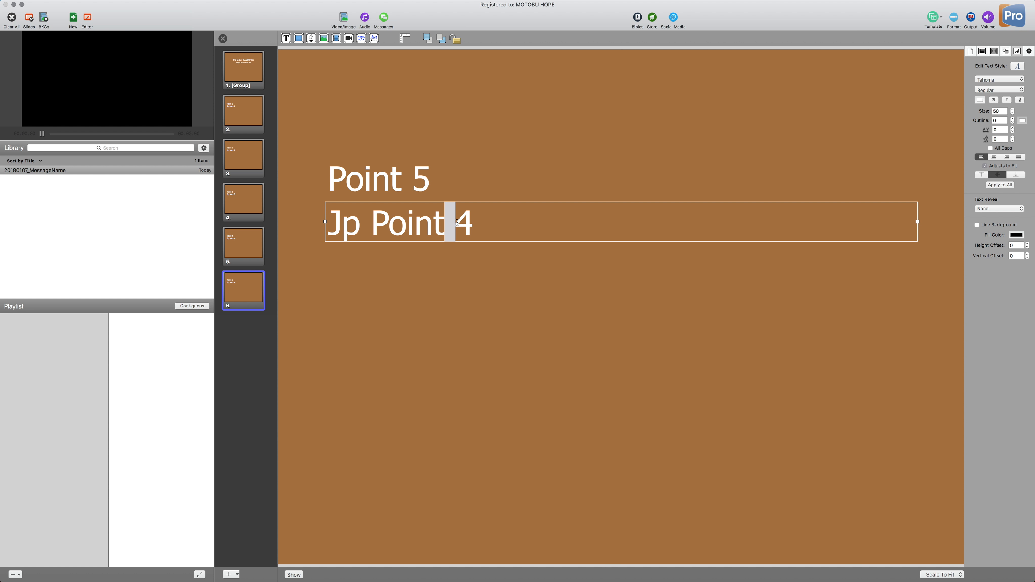
double_click(464, 223)
text(5)
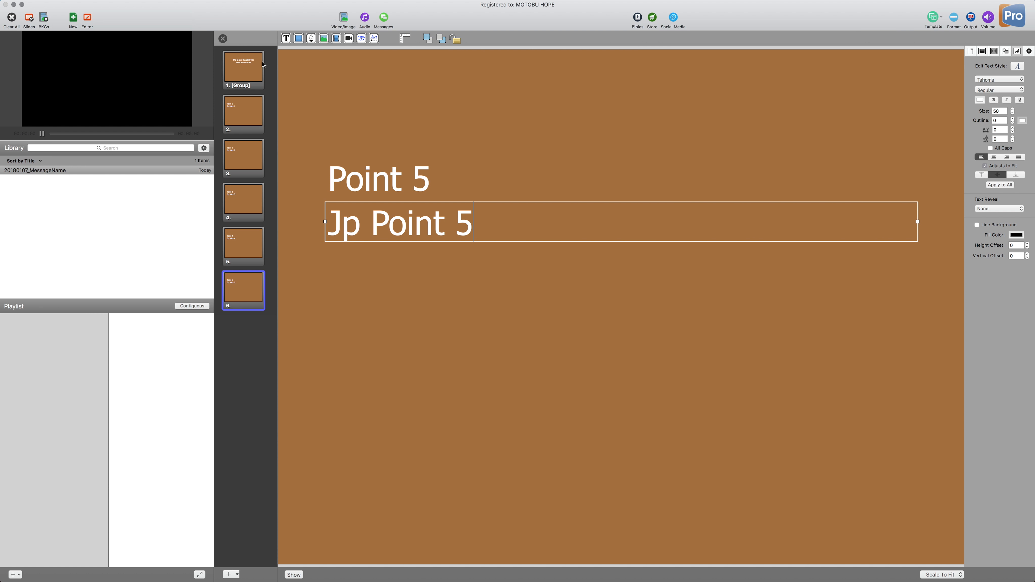
click(223, 40)
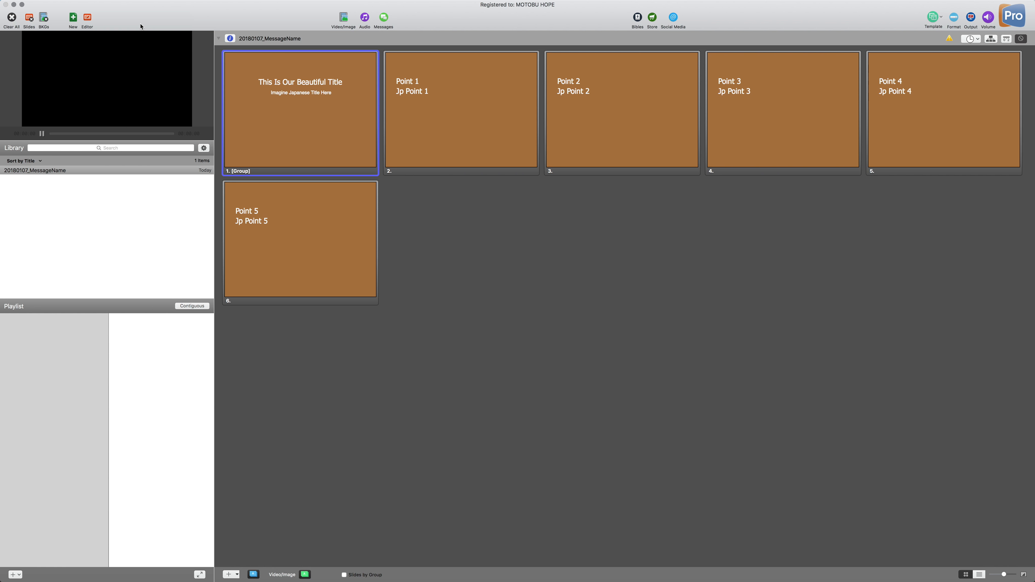
Step: Open the title slide for editing and lock and unlock its "This Is Our Beautiful Title" text box
click(92, 21)
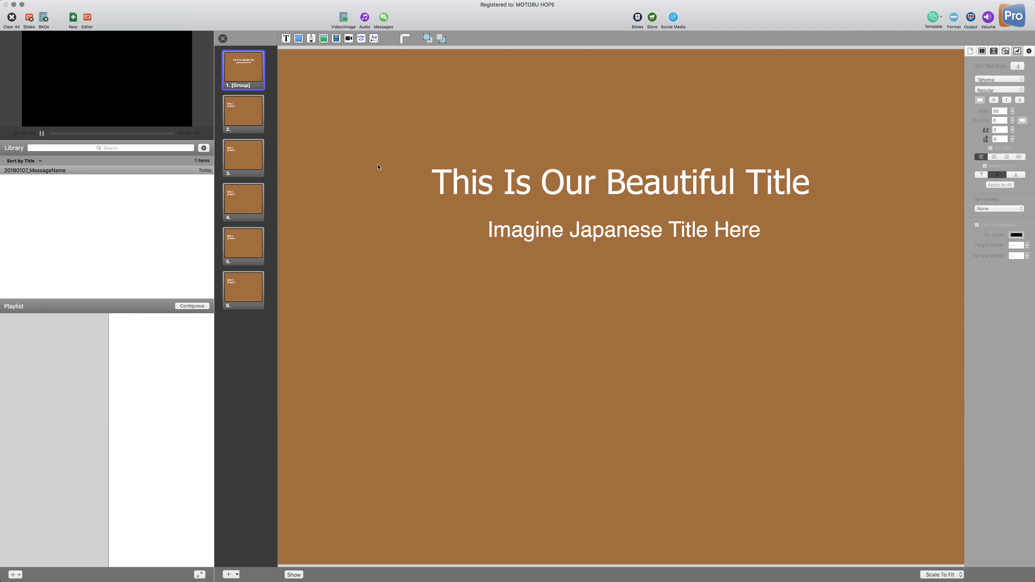
click(461, 181)
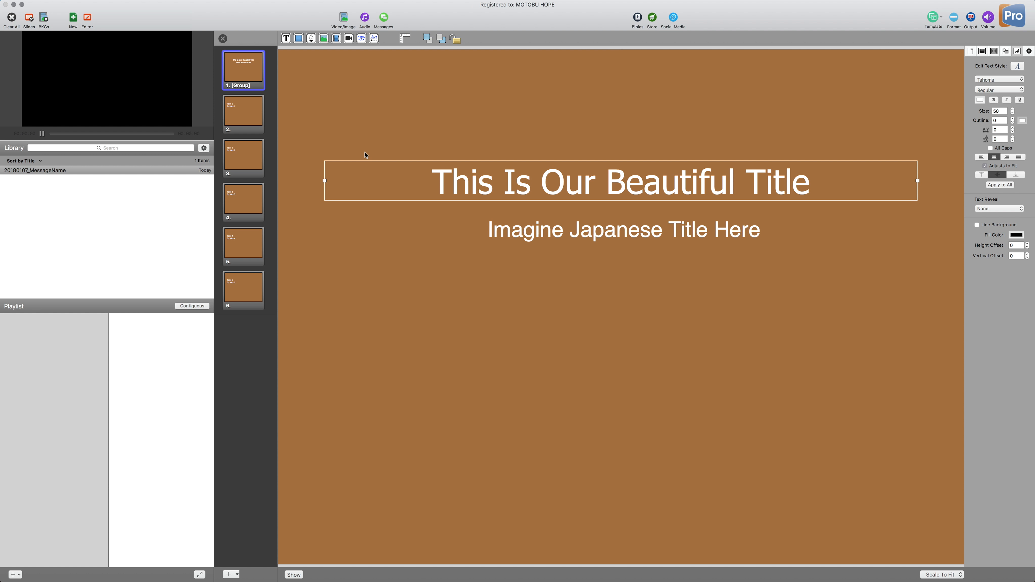
click(455, 39)
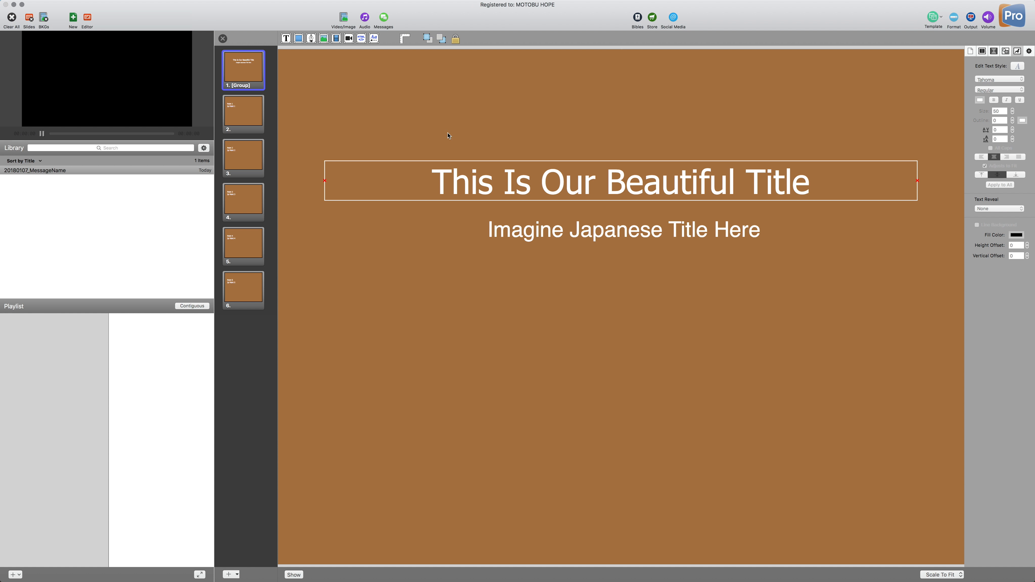
click(455, 42)
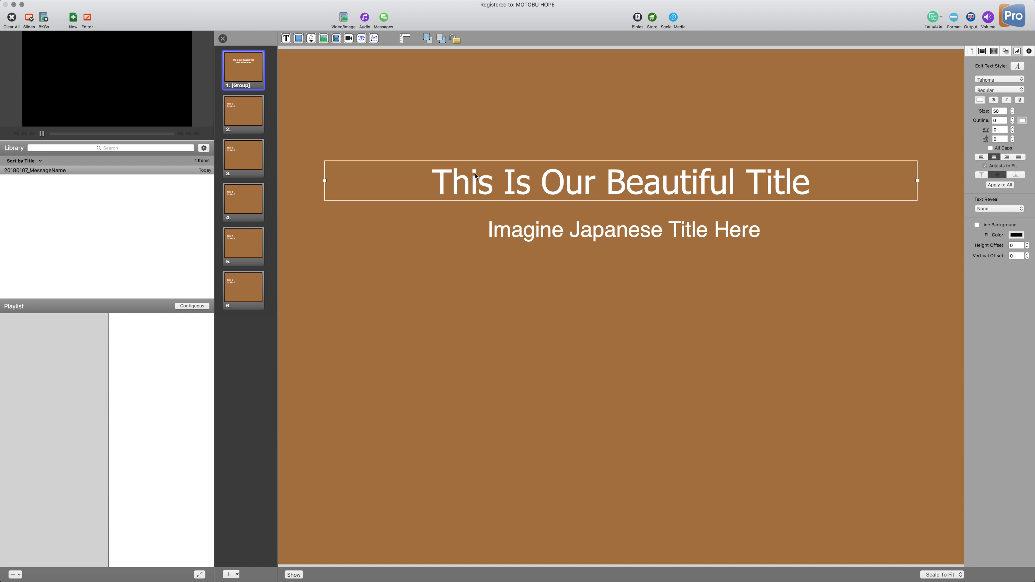
Step: Delete the "This Is Our Beautiful Title" text box, undo the deletion, and close the slide editor
key(Delete)
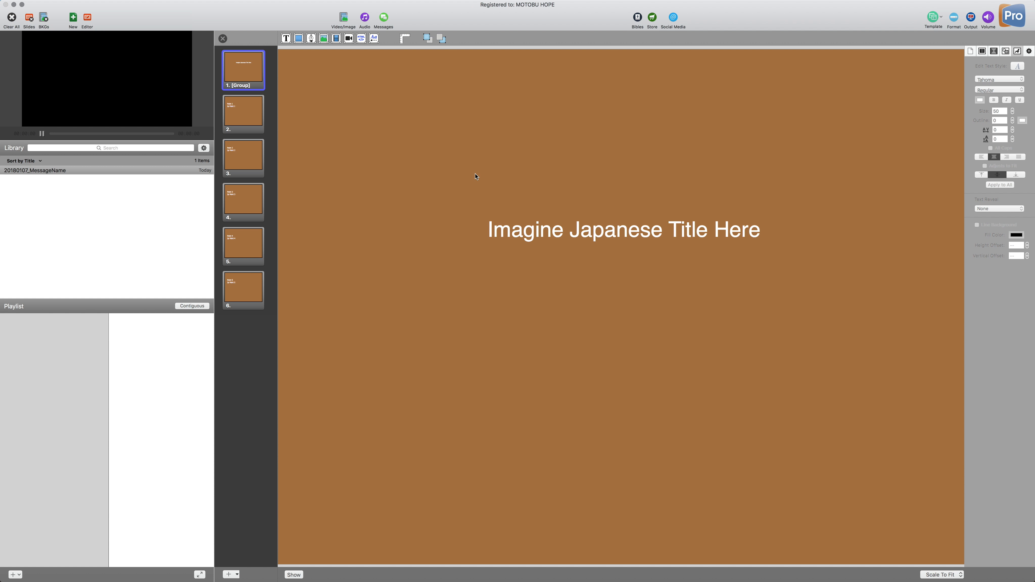
key(super+z)
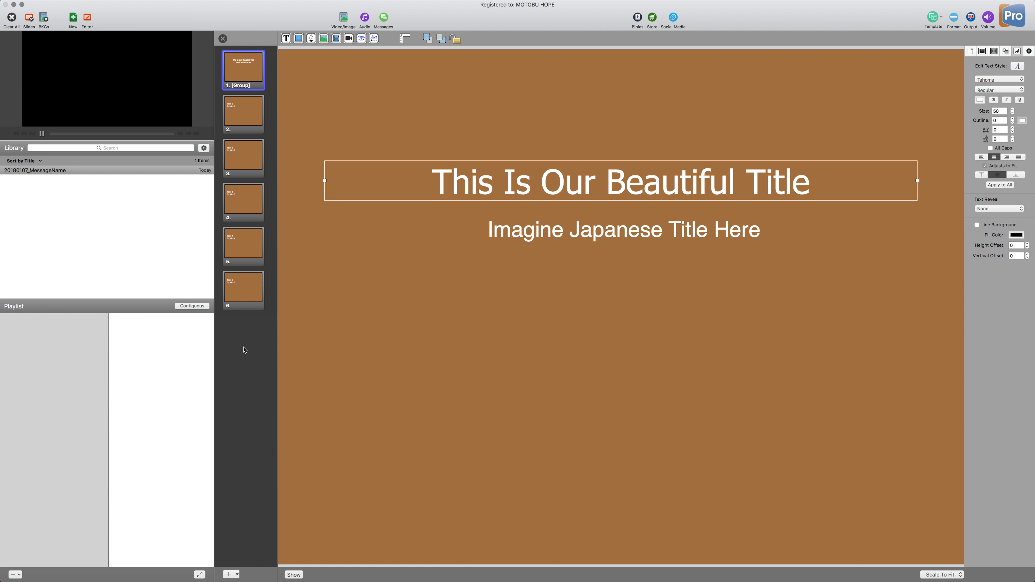
click(283, 339)
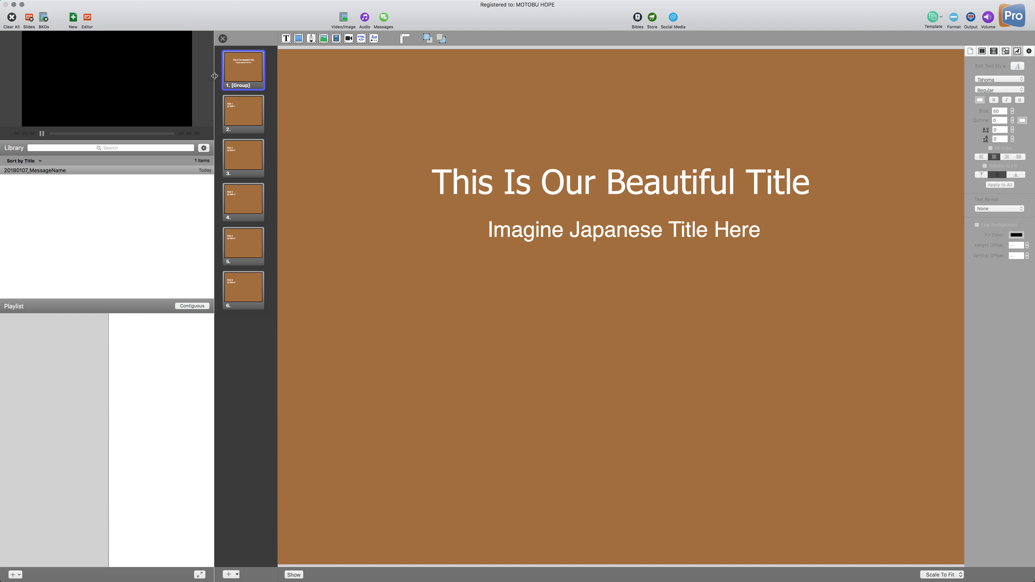
click(223, 39)
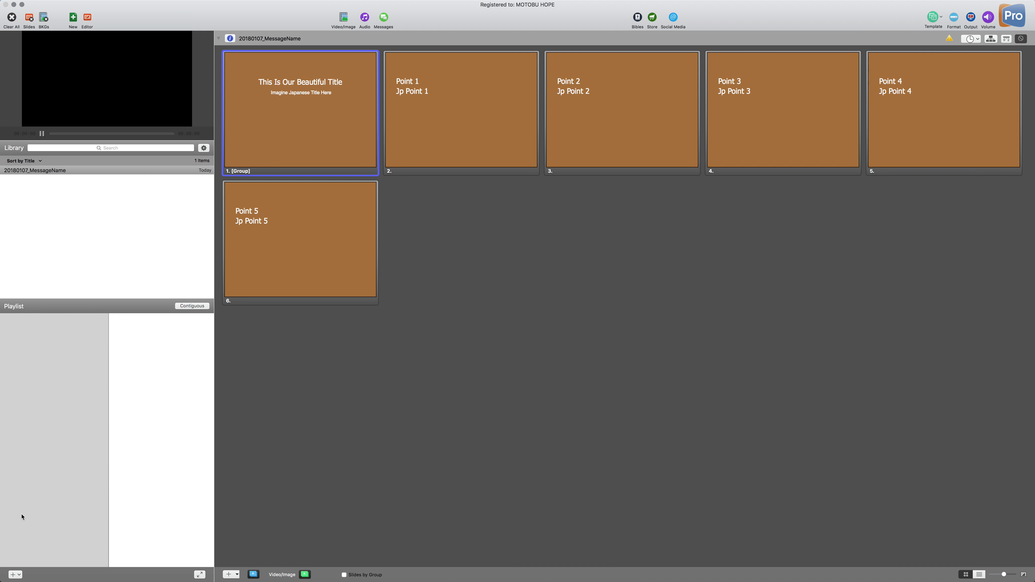
Step: Create a new playlist named "ThisWeeksSermon"
click(12, 575)
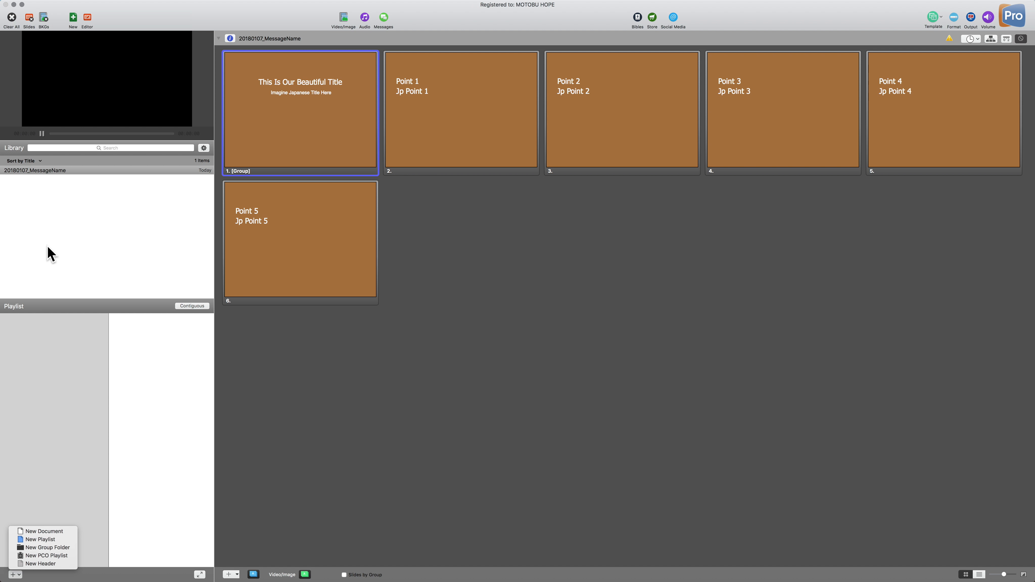
click(22, 542)
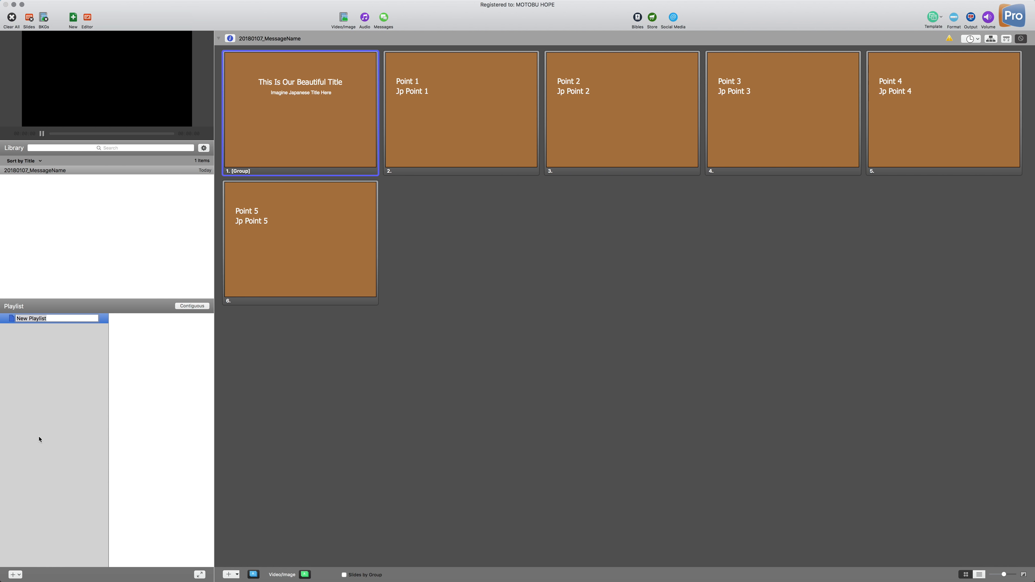
text(Sermon)
key(BackSpace)
key(BackSpace)
key(BackSpace)
key(BackSpace)
text(ThisWeeksSermo)
key(Return)
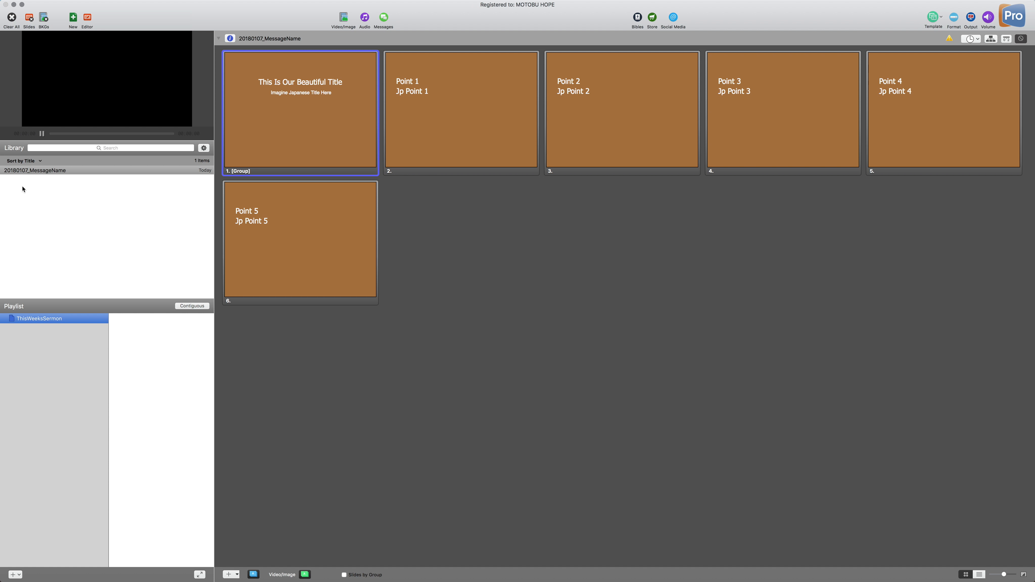
Step: Add the 20180107_MessageName presentation from the library to the ThisWeeksSermon playlist
click(17, 174)
click(38, 176)
key(Return)
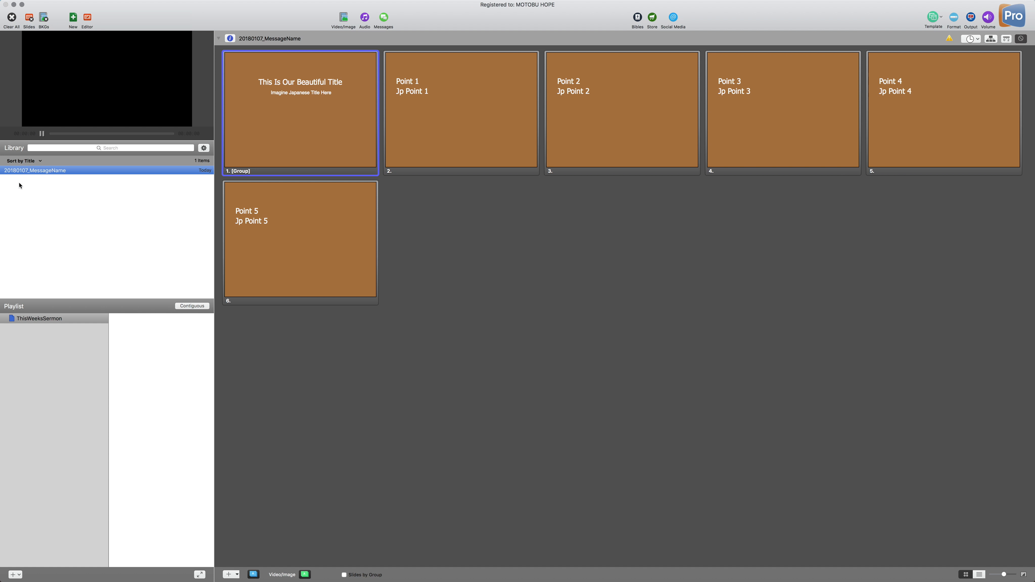
drag(12, 170, 126, 331)
Step: Export the ThisWeeksSermon playlist as ThisWeeksSermon.pro6plx to the HCO STUFF drive, with media included within presentations
right_click(12, 322)
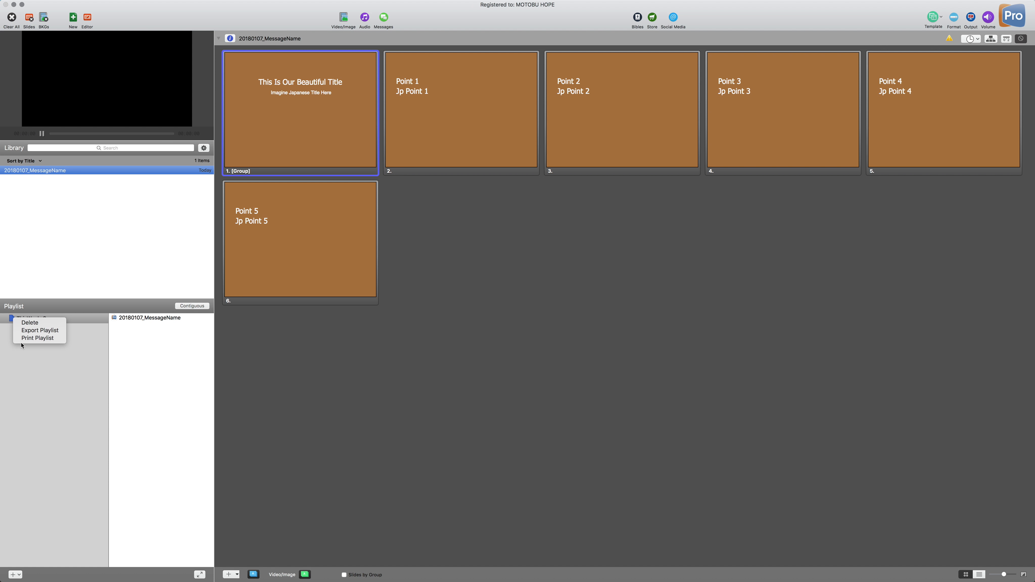
click(40, 331)
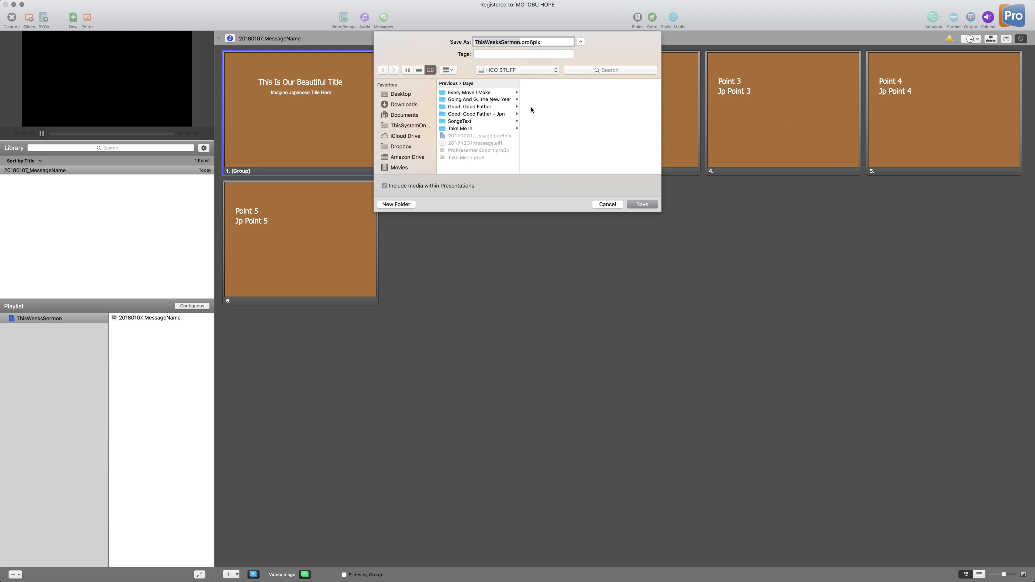
click(385, 188)
click(385, 188)
click(385, 186)
scroll(399, 124, down, 10)
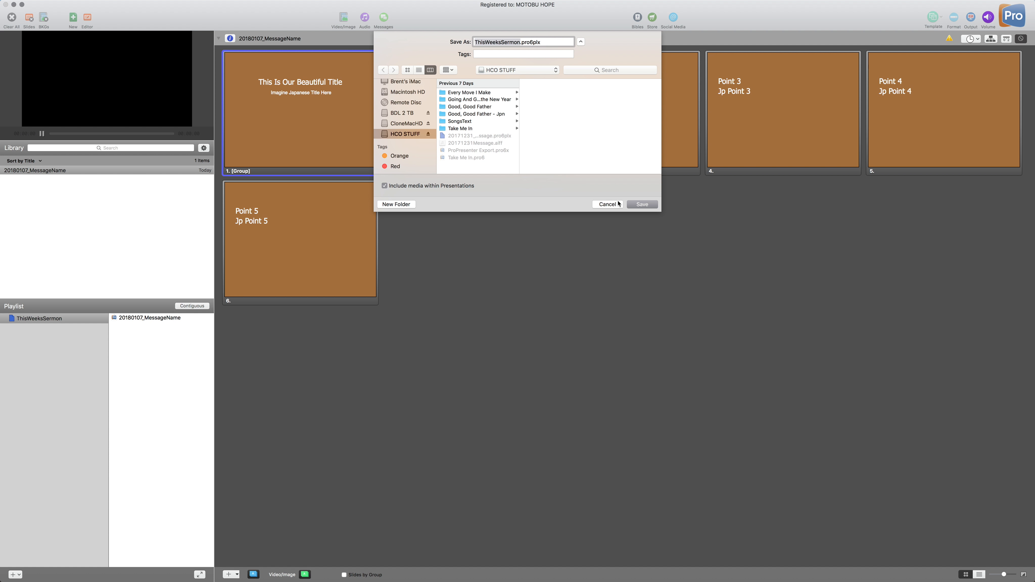
click(636, 205)
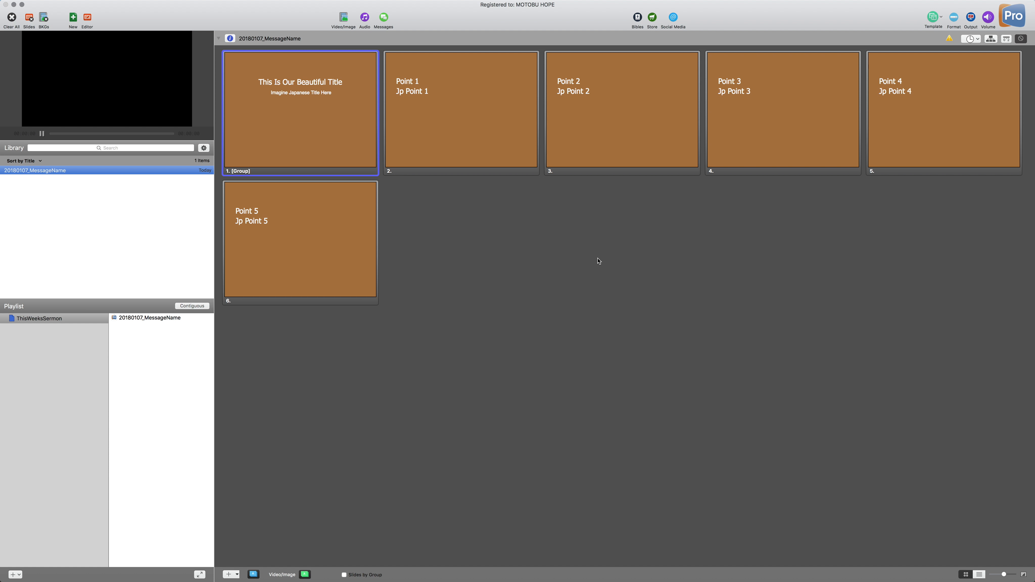
Step: Delete the ThisWeeksSermon playlist and check the library's filter options
right_click(12, 321)
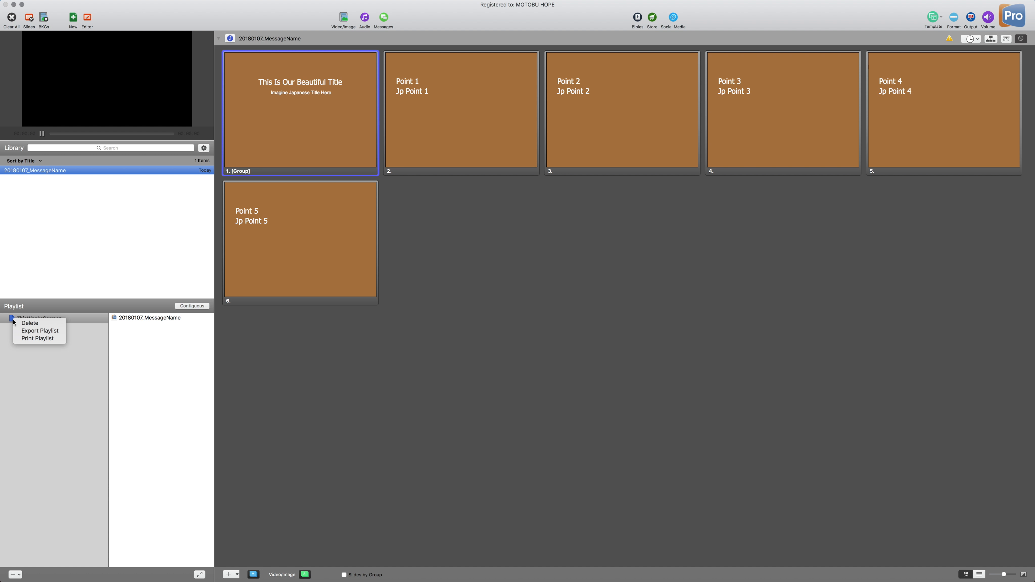
click(25, 328)
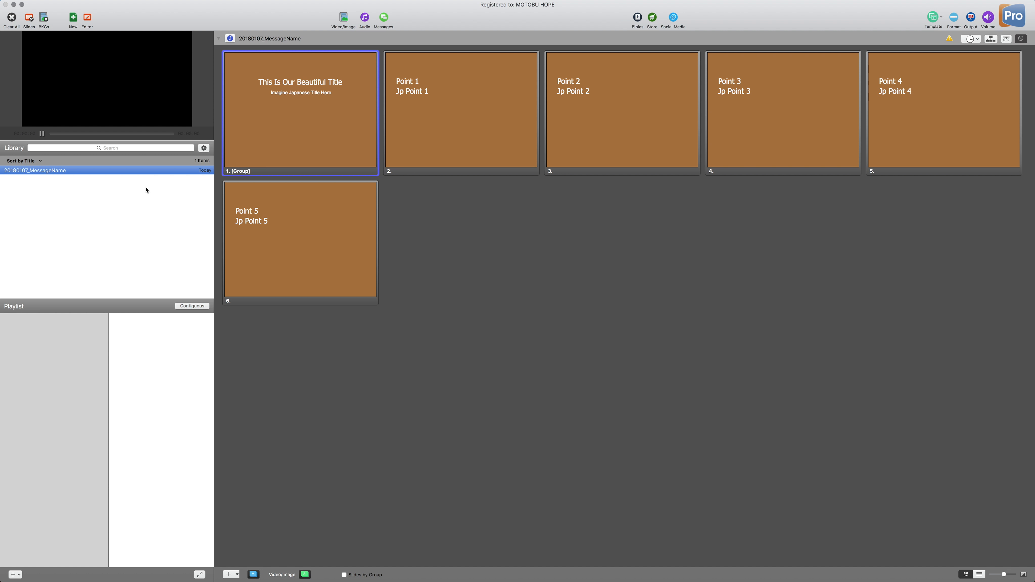
click(204, 148)
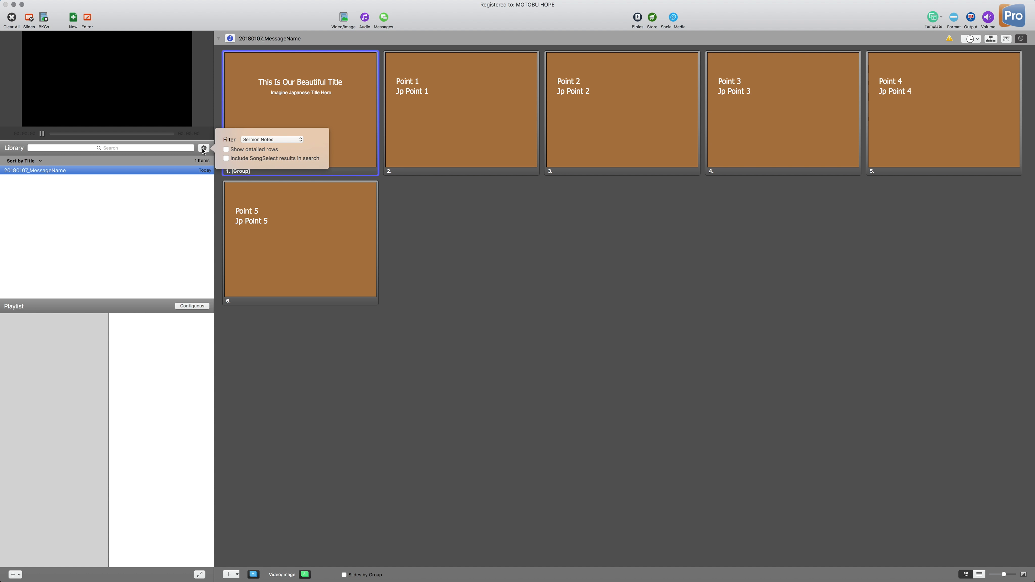
click(141, 200)
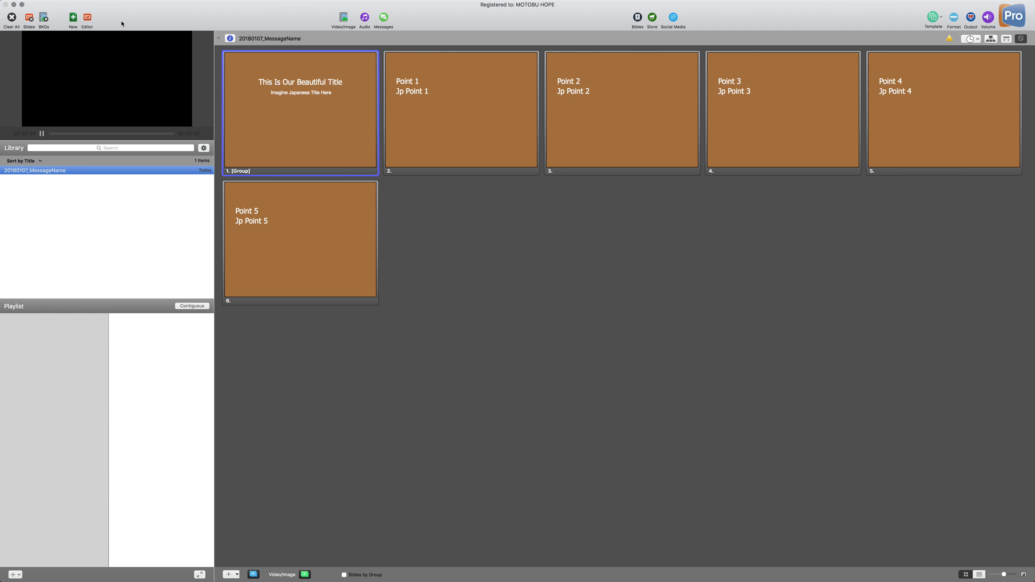
Step: Look at the HCO STUFF drive in a Finder window, close the window, and return to ProPresenter
mouse_move(129, 4)
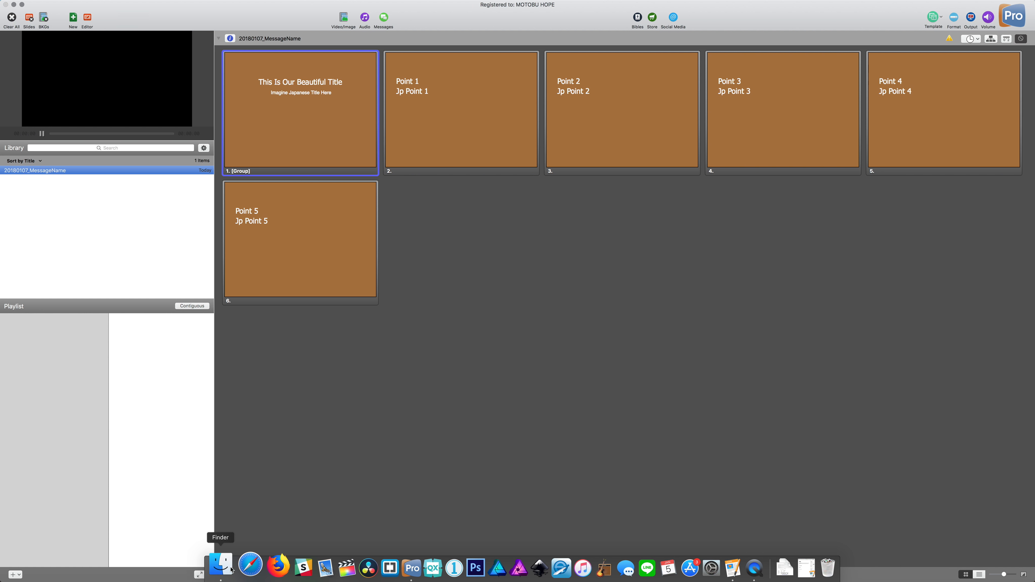
click(231, 571)
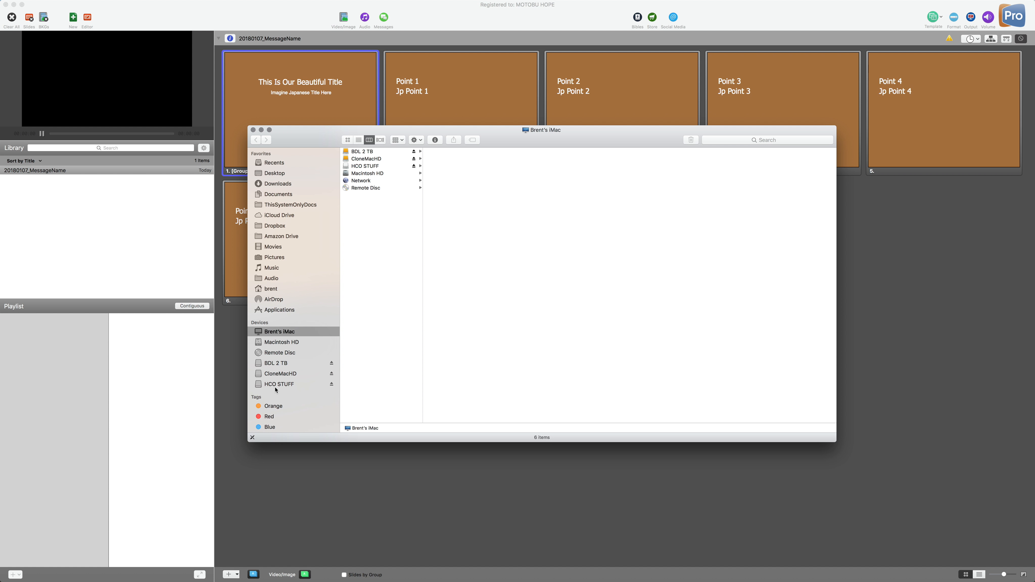
click(332, 385)
click(253, 130)
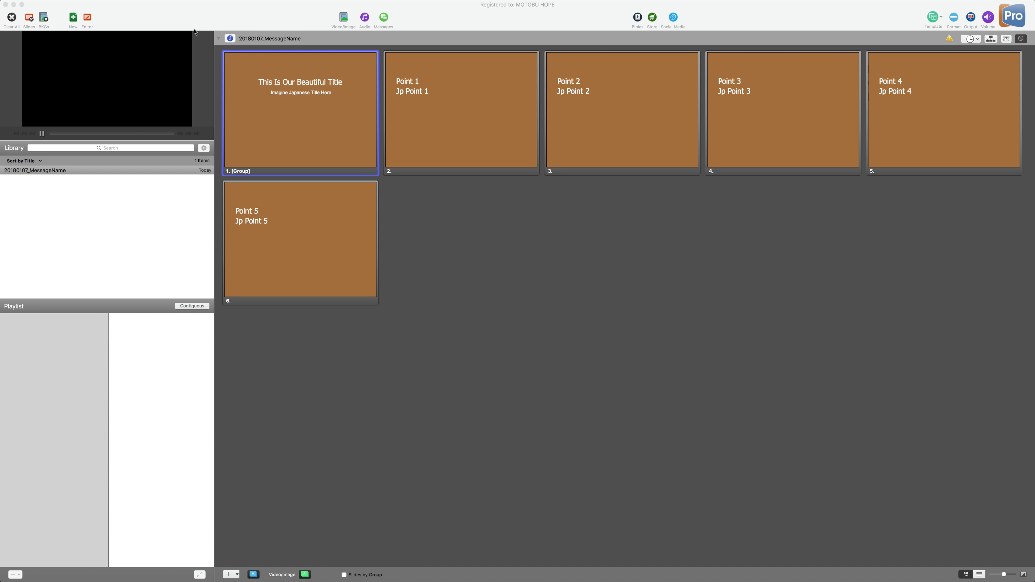
mouse_move(74, 4)
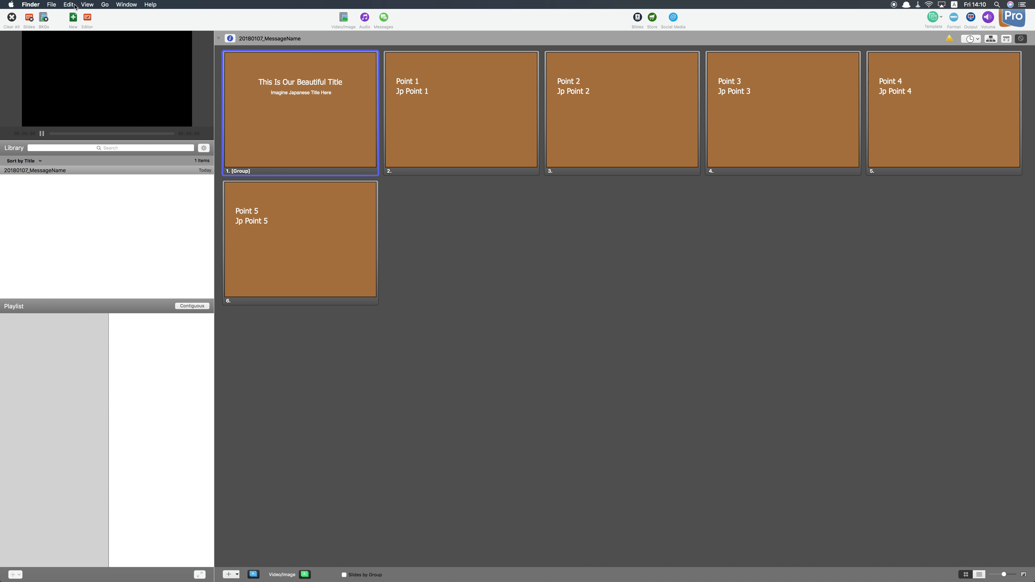
click(55, 6)
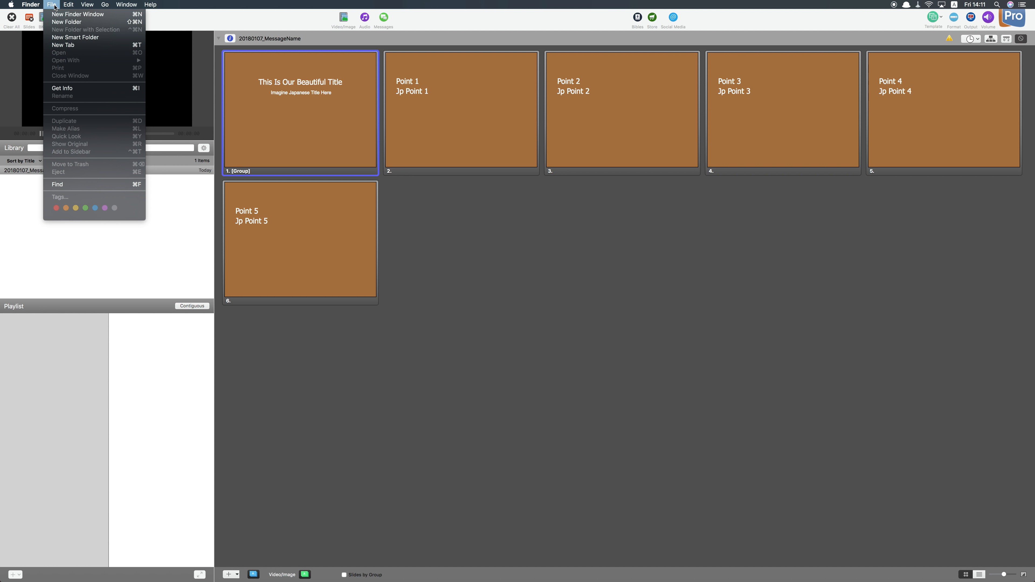
mouse_move(32, 6)
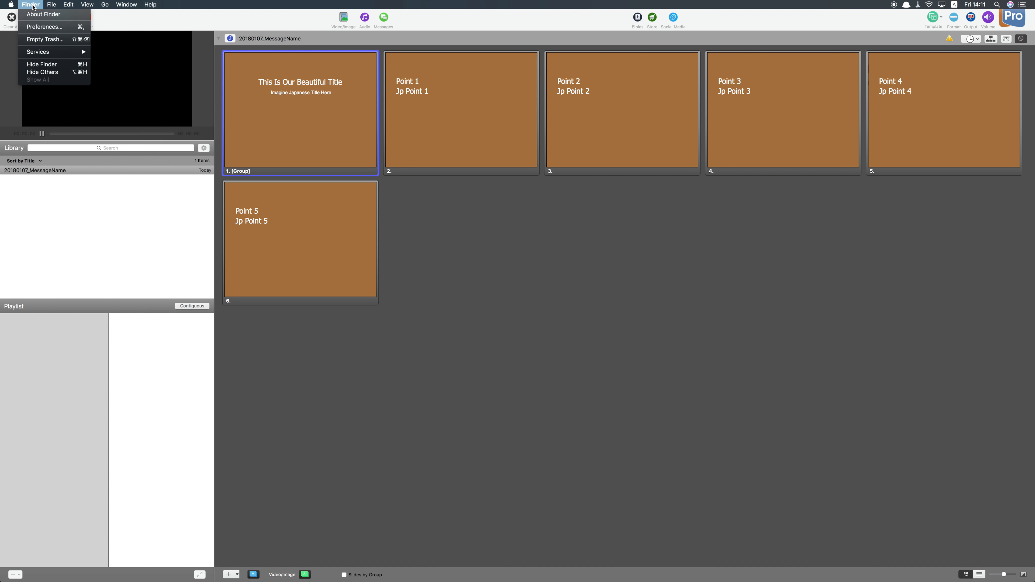
click(123, 16)
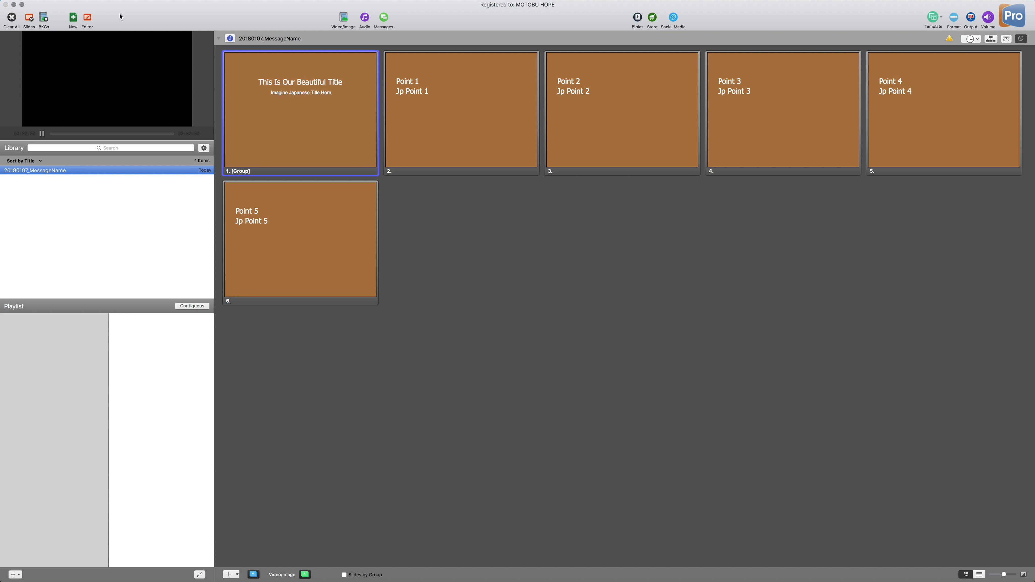
Step: Import ThisWeeksSermon.pro6plx from the HCO STUFF drive, skipping replacement of the existing 20180107_MessageName presentation
click(75, 5)
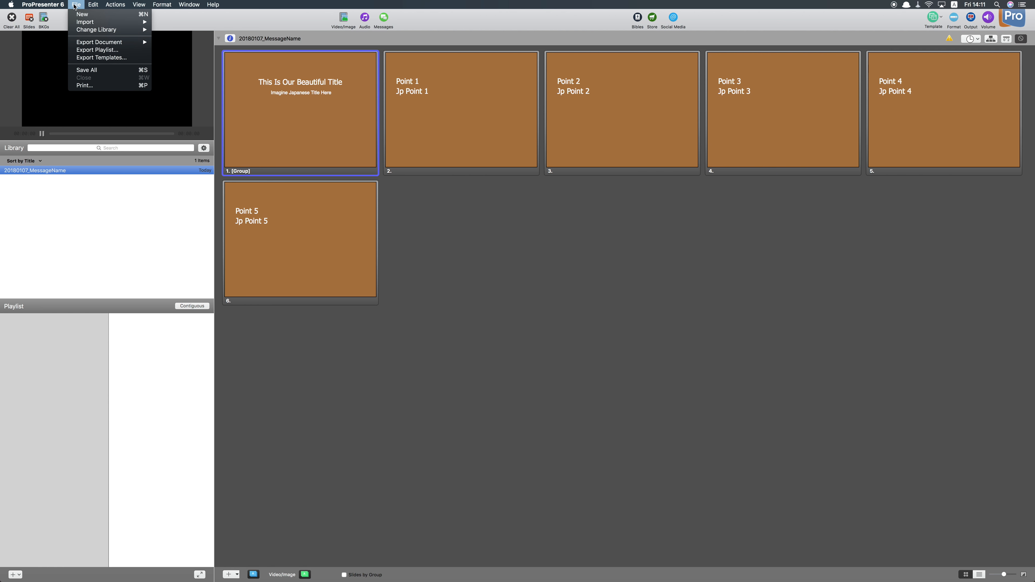
mouse_move(108, 22)
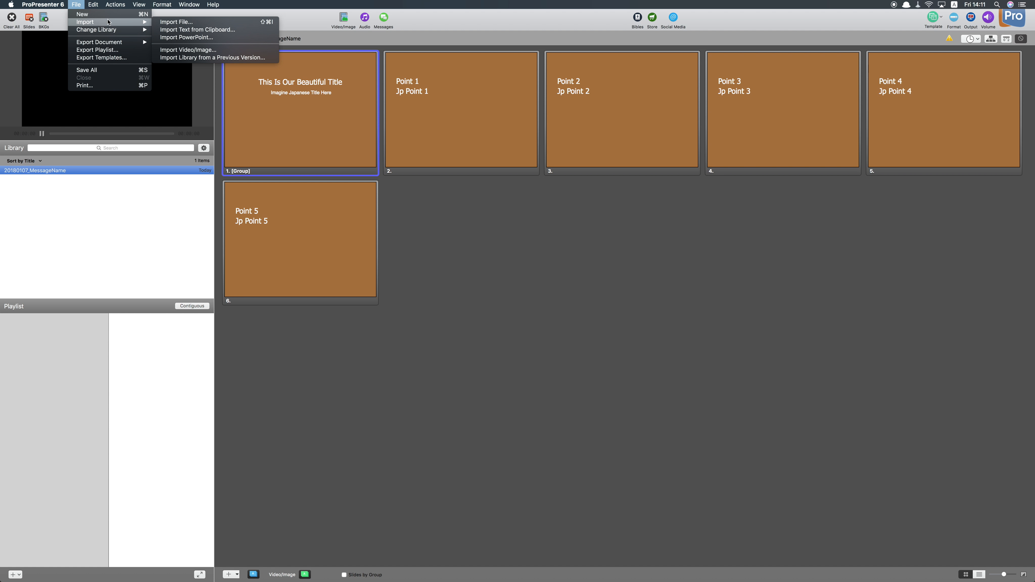
click(191, 24)
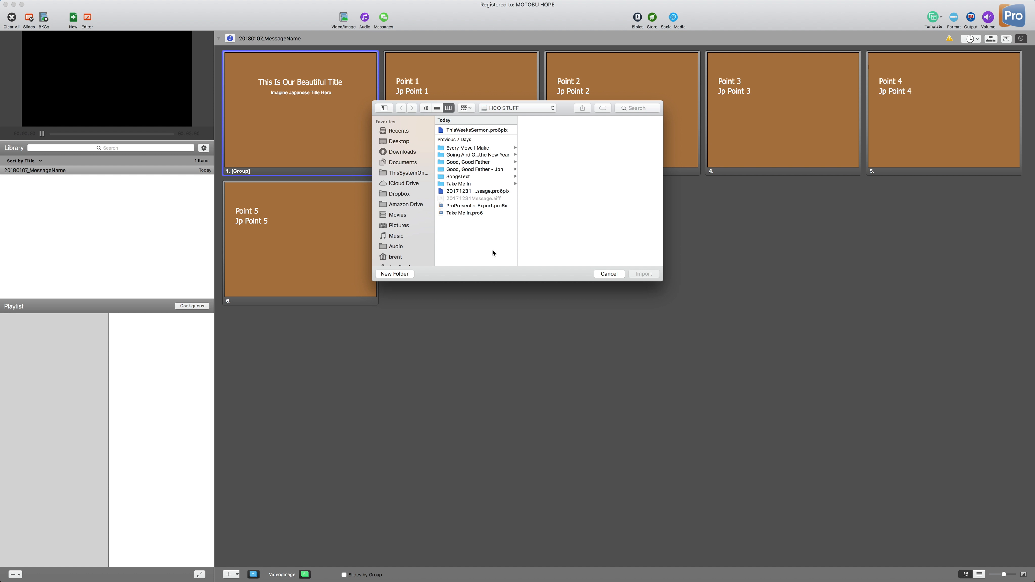
scroll(402, 245, down, 5)
scroll(399, 245, up, 5)
click(455, 131)
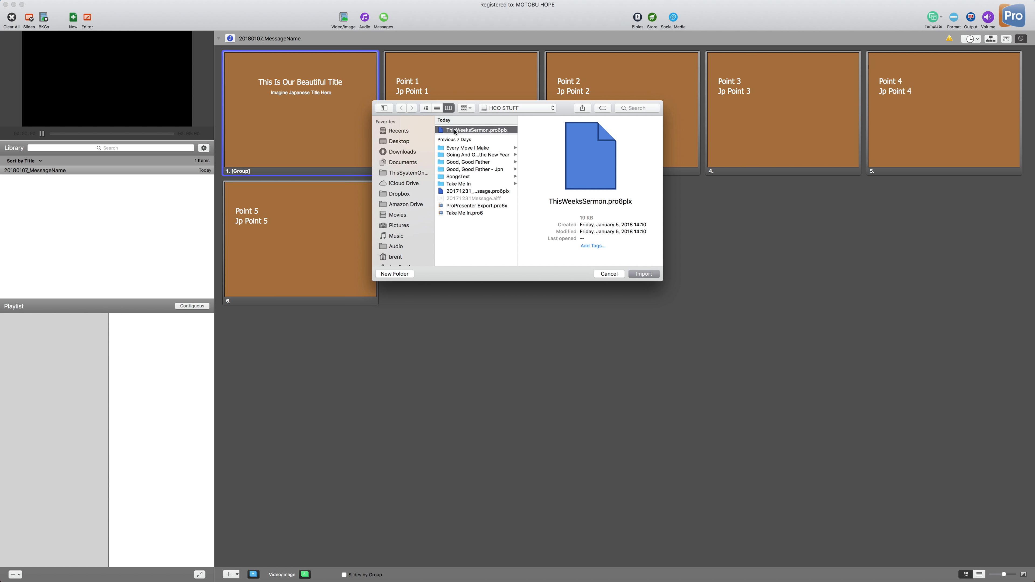
click(644, 274)
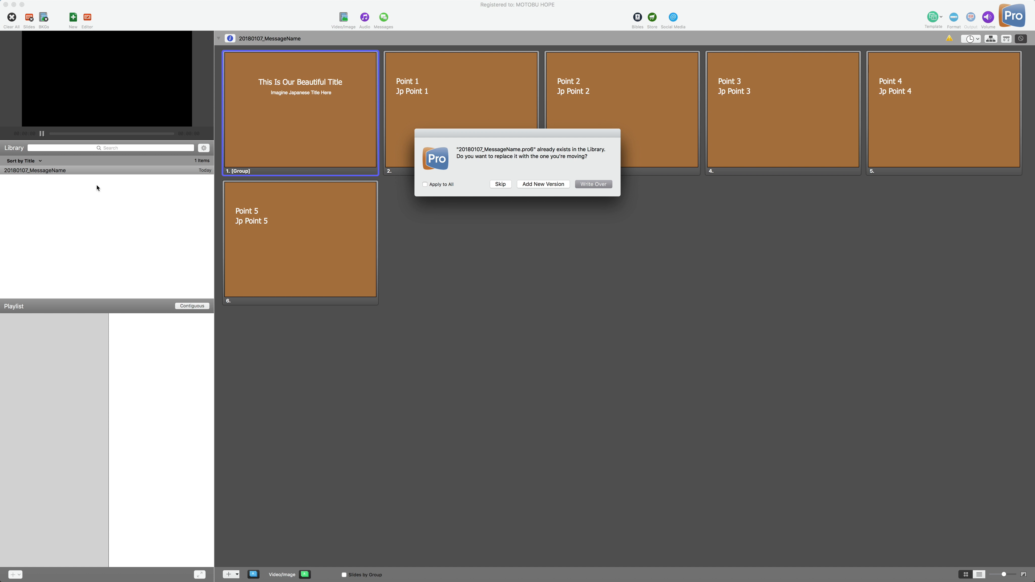
click(506, 185)
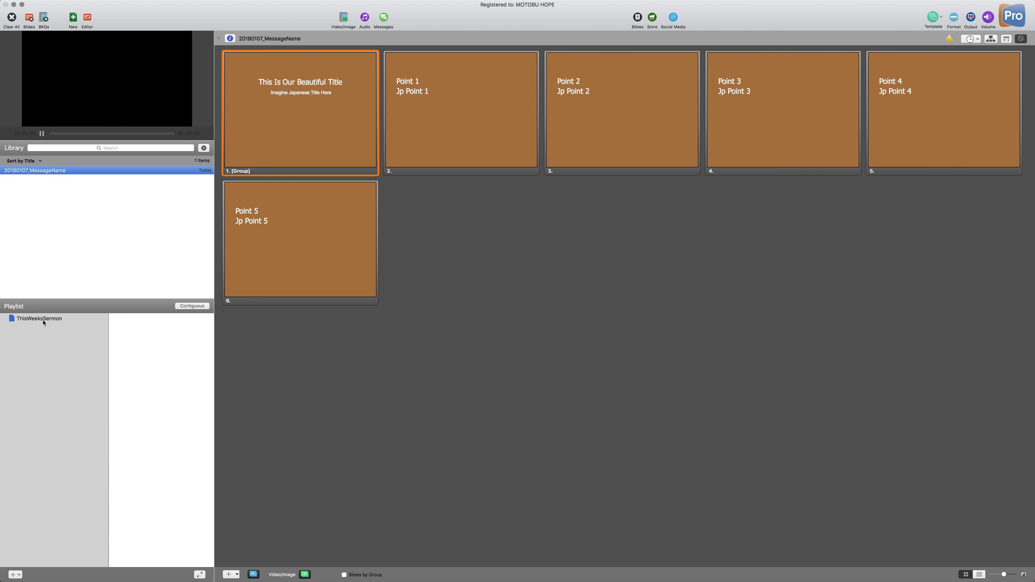
Step: Open the imported ThisWeeksSermon playlist and remove 20180107_MessageName from it
click(16, 321)
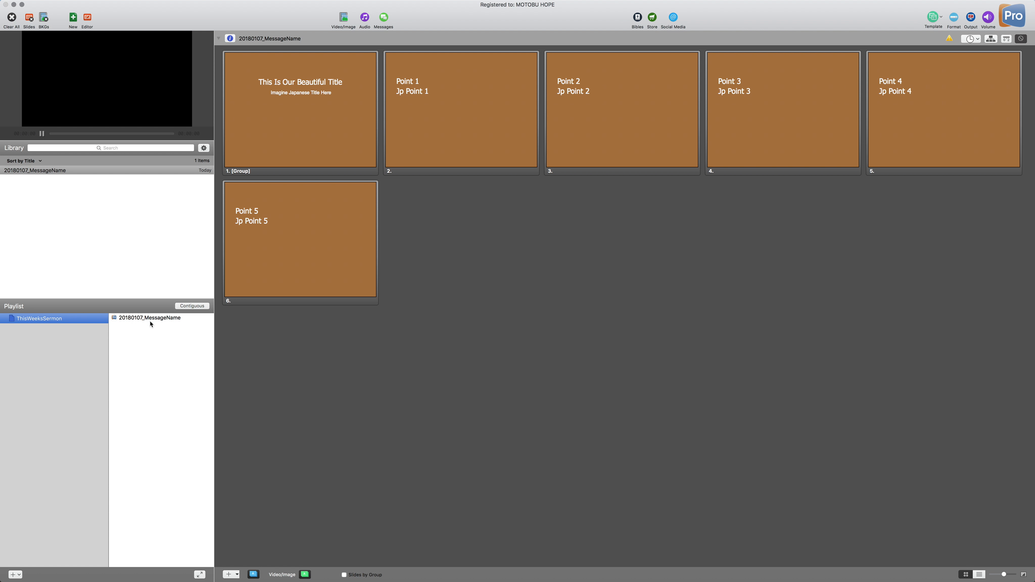
click(143, 320)
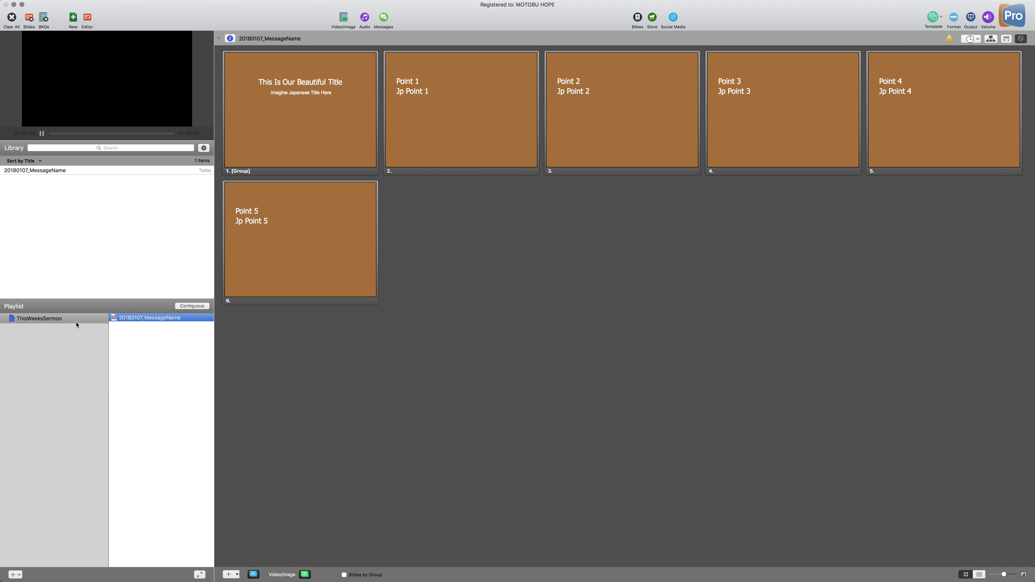
right_click(13, 321)
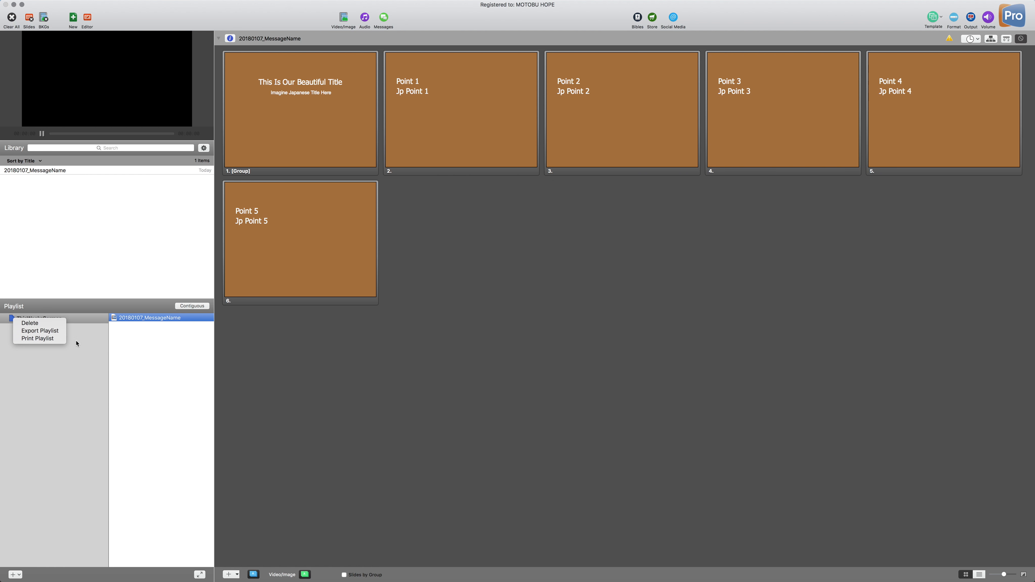
click(123, 328)
right_click(150, 319)
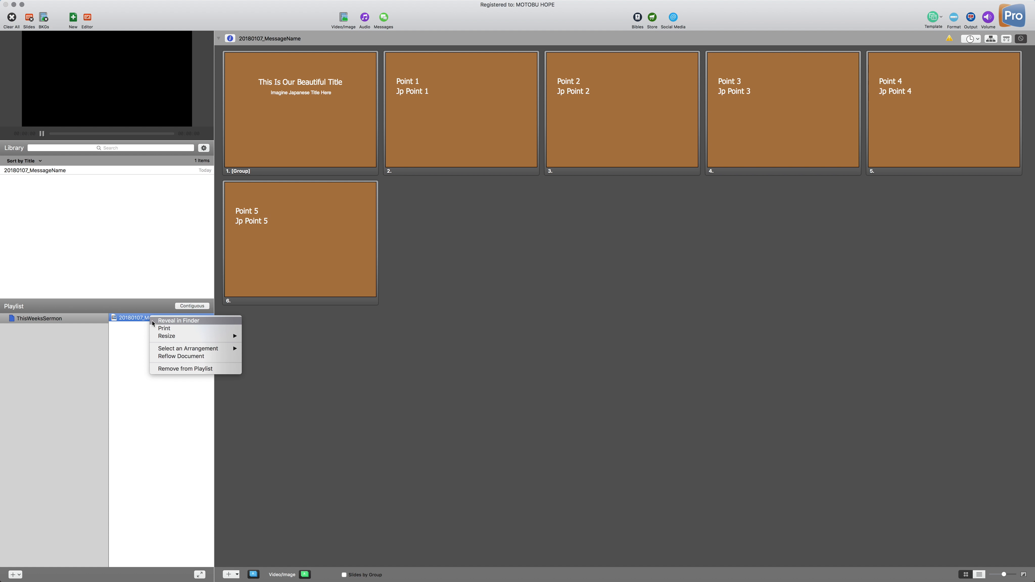
click(114, 321)
right_click(114, 321)
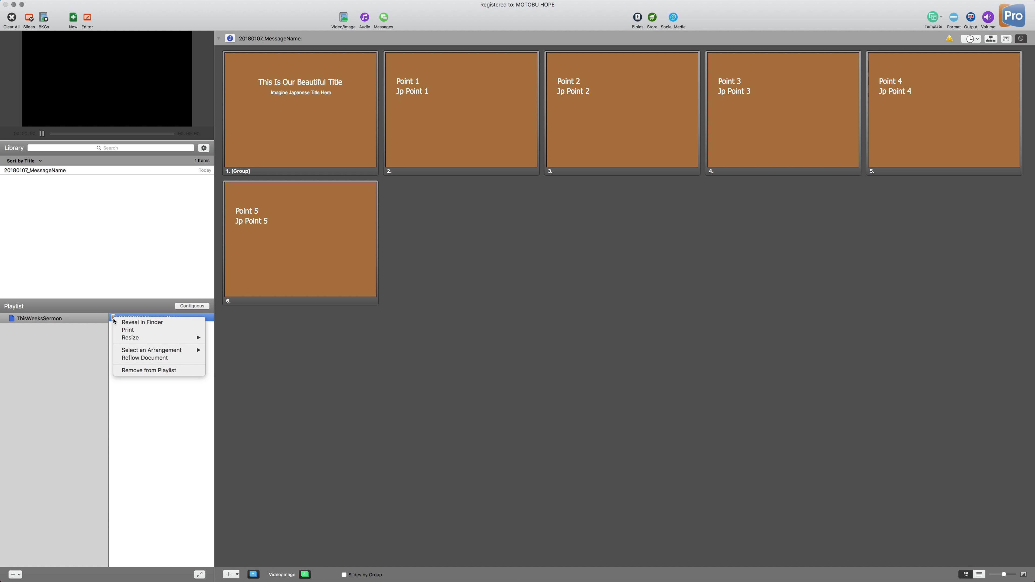
click(139, 372)
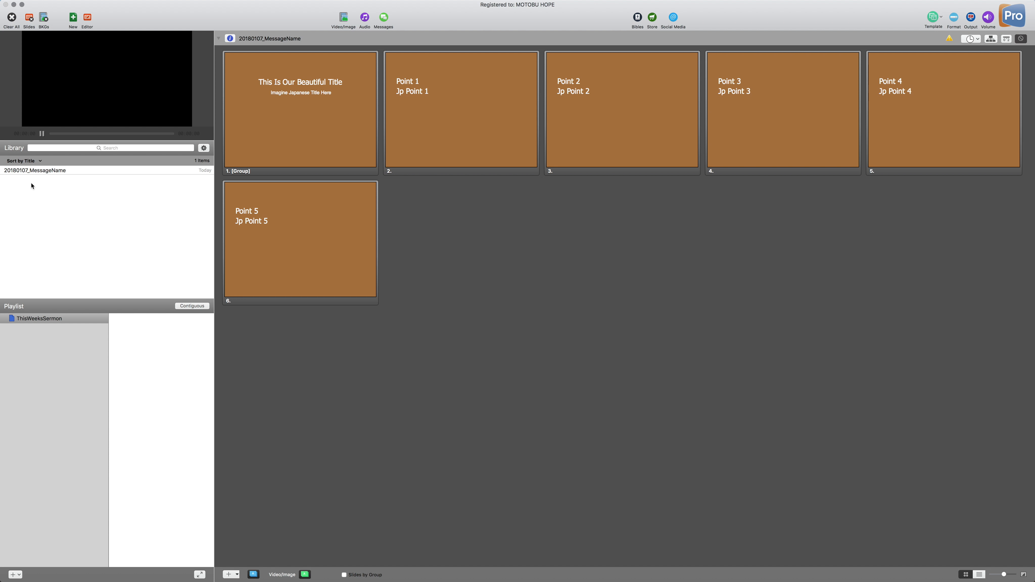
Step: Select the 20180107_MessageName presentation in the library
click(16, 172)
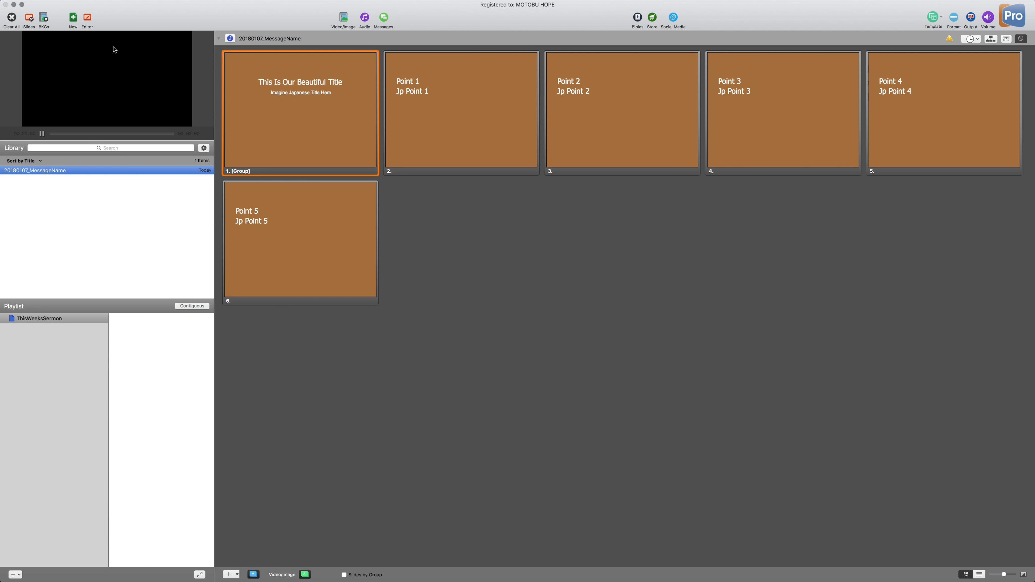
mouse_move(128, 2)
key(ctrl+Left)
key(ctrl+Right)
Step: Switch to the Untitled.pages document in Pages and select all its text from the title through point 5
mouse_move(497, 579)
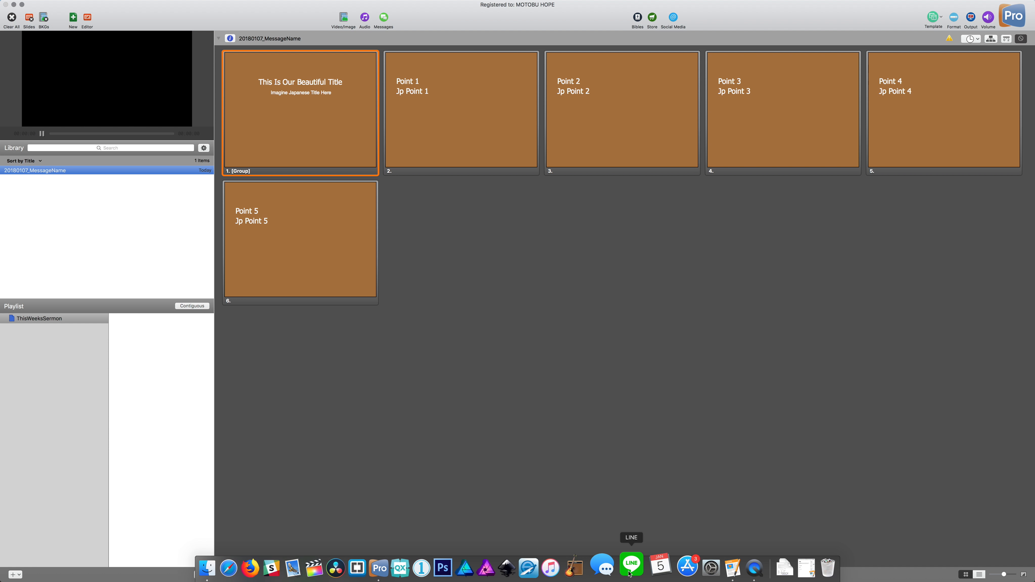
click(712, 570)
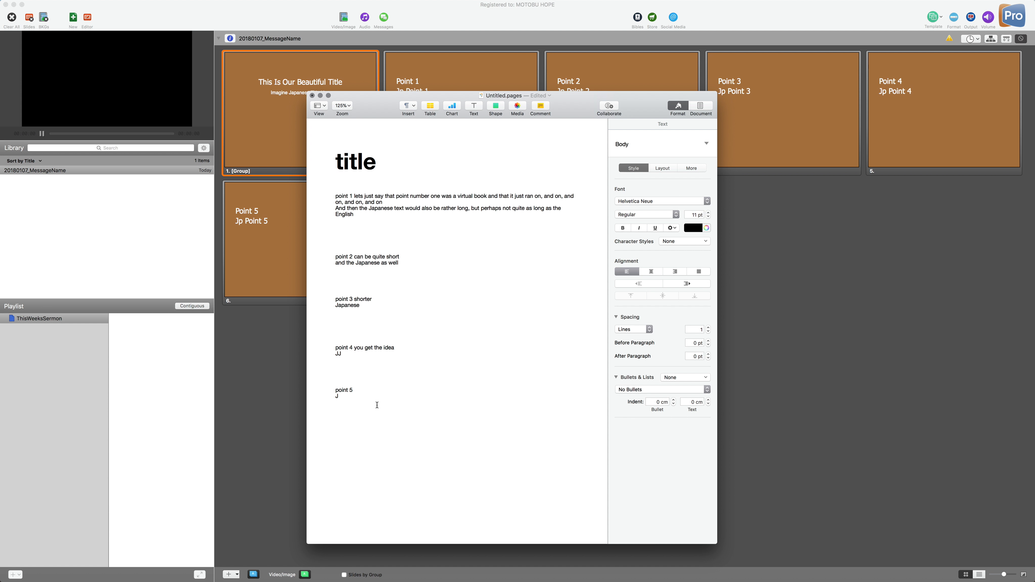
drag(341, 397, 331, 165)
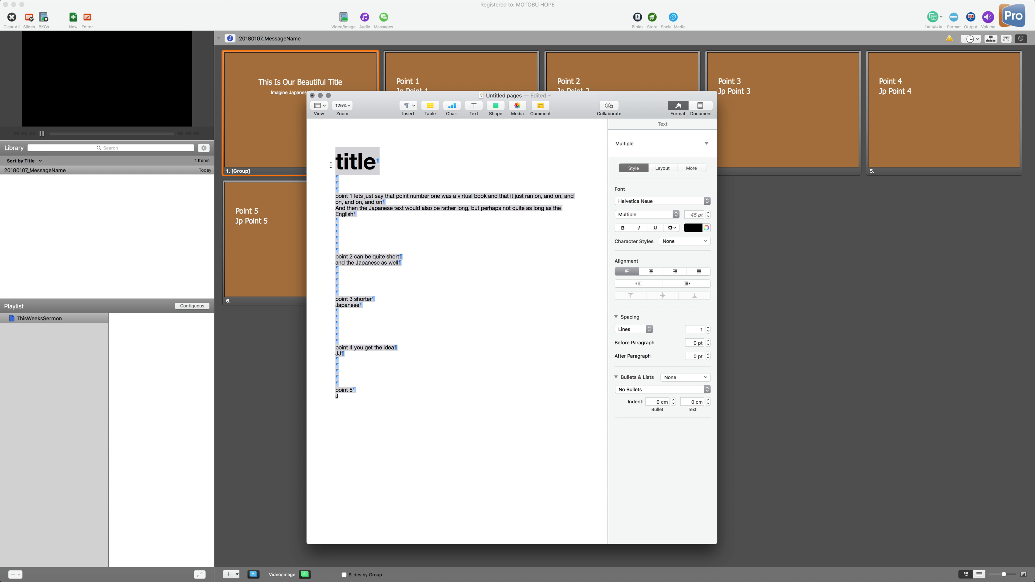
Step: Switch back to ProPresenter and start importing the sermon text from the clipboard
click(278, 22)
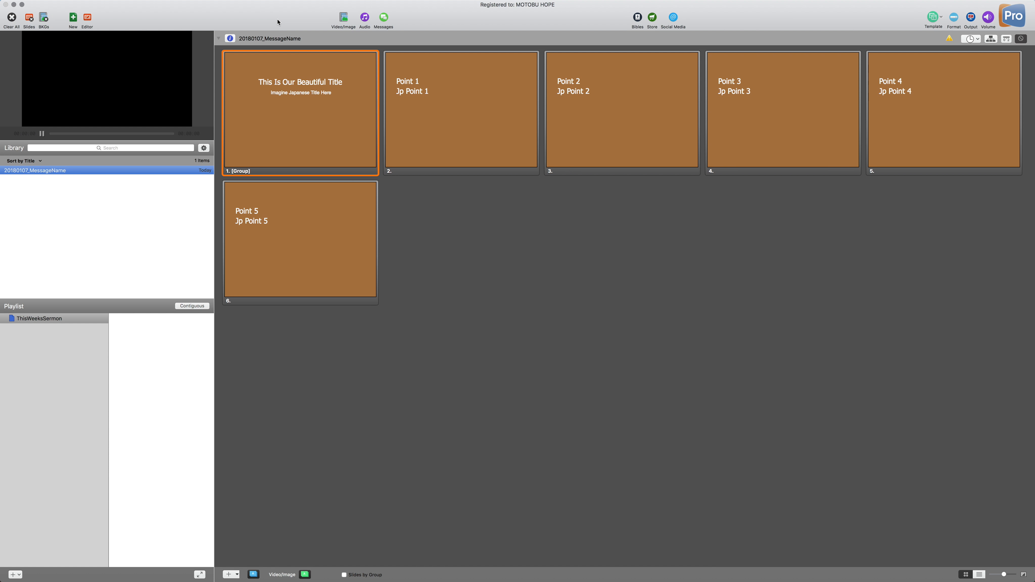
mouse_move(98, 4)
click(59, 210)
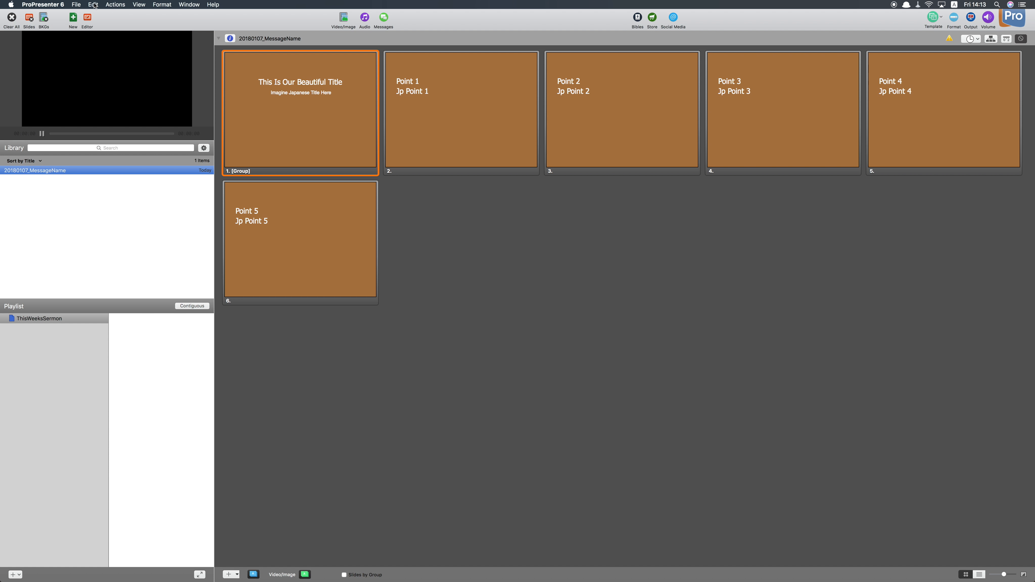
click(78, 7)
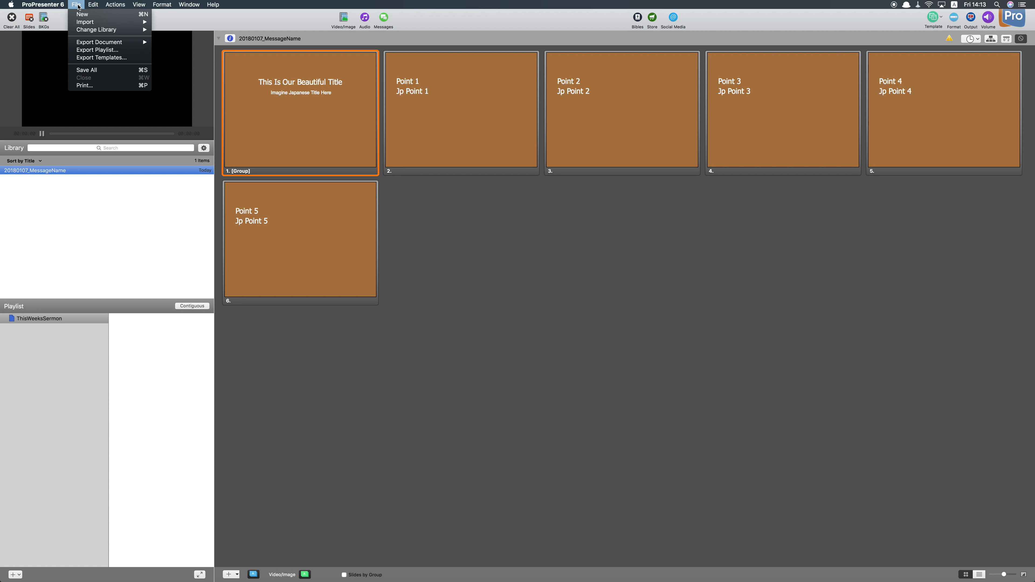
mouse_move(84, 23)
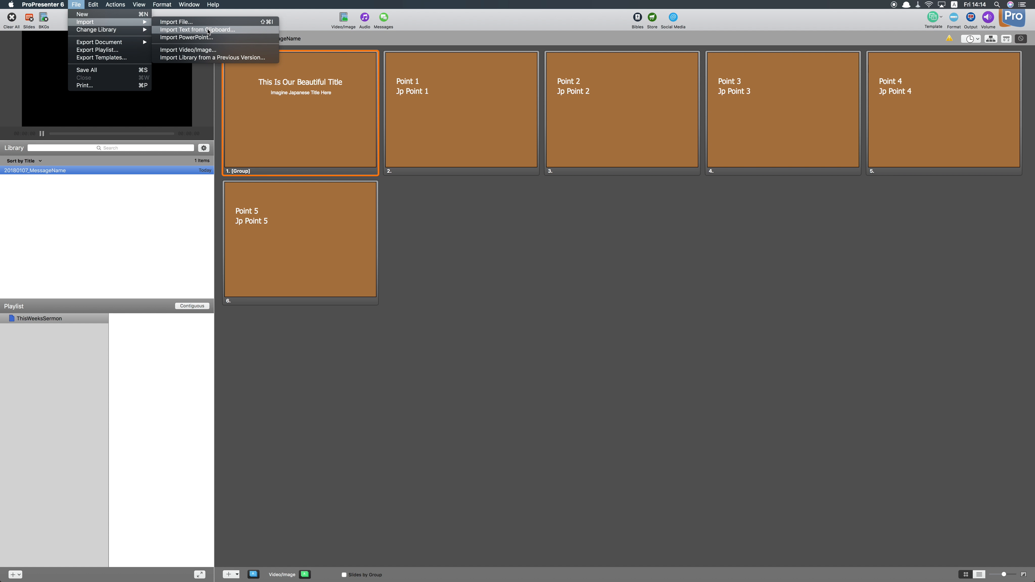
click(198, 30)
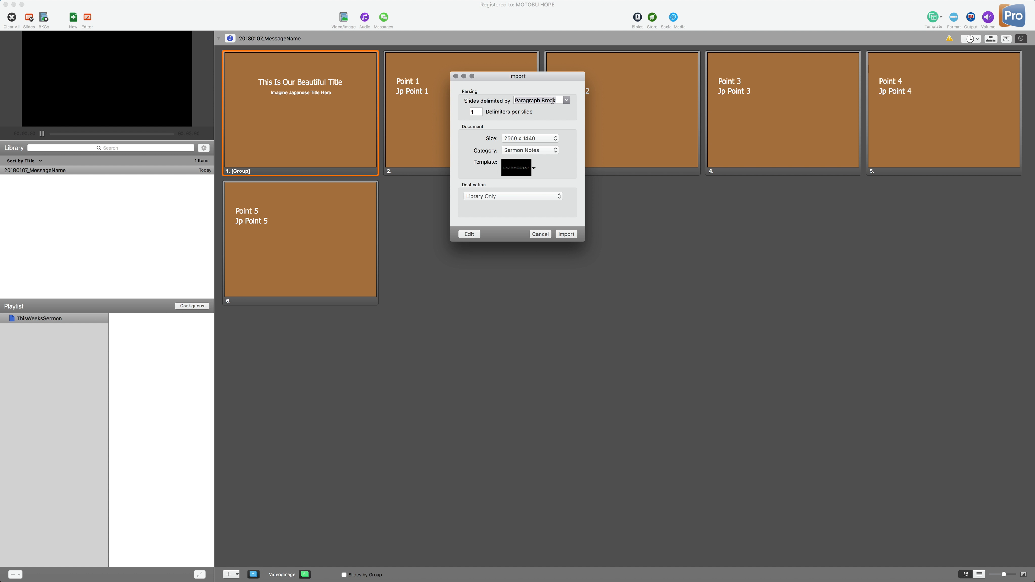
Step: Look through the slide delimiter options and keep Paragraph Break for the text import
click(567, 101)
click(562, 110)
click(566, 101)
click(559, 121)
click(566, 101)
click(555, 120)
click(567, 102)
click(561, 110)
Step: Set the imported document's size to 1024 x 768 and its category to Sermon Notes
click(537, 141)
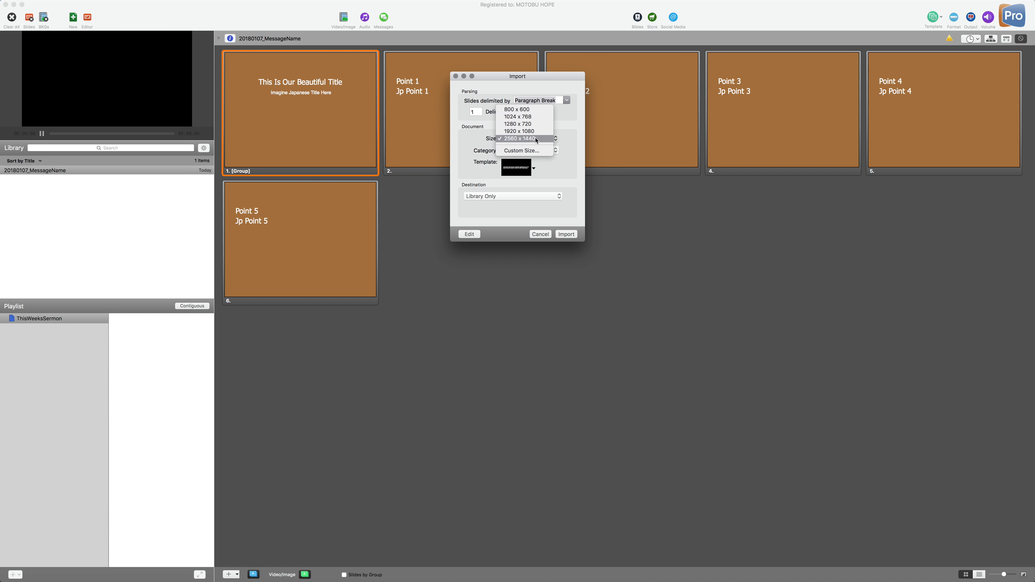
click(533, 117)
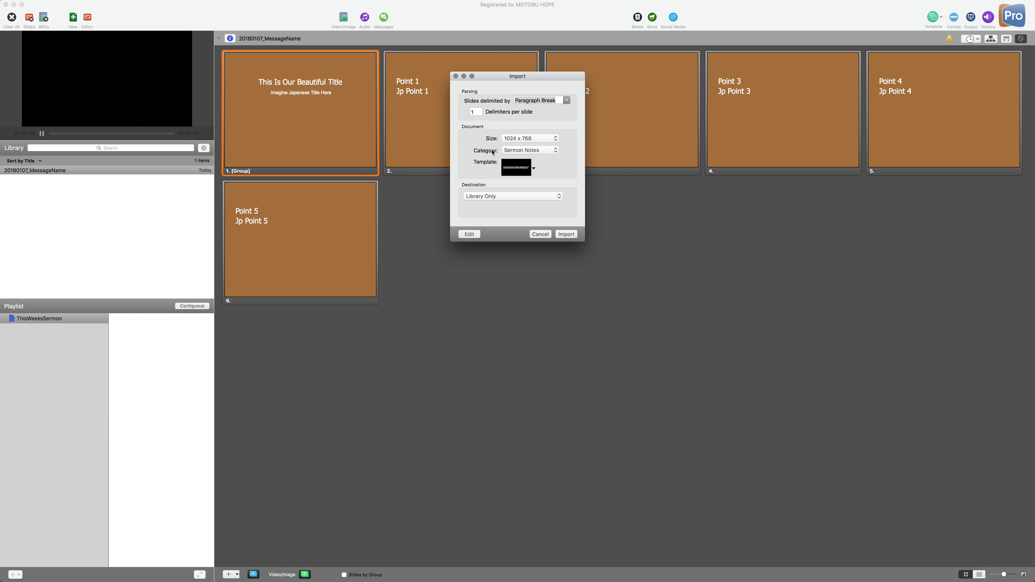
click(543, 150)
click(542, 154)
Step: Open the parsed text for editing and import it under the title "title", checking the library's category filter
click(470, 234)
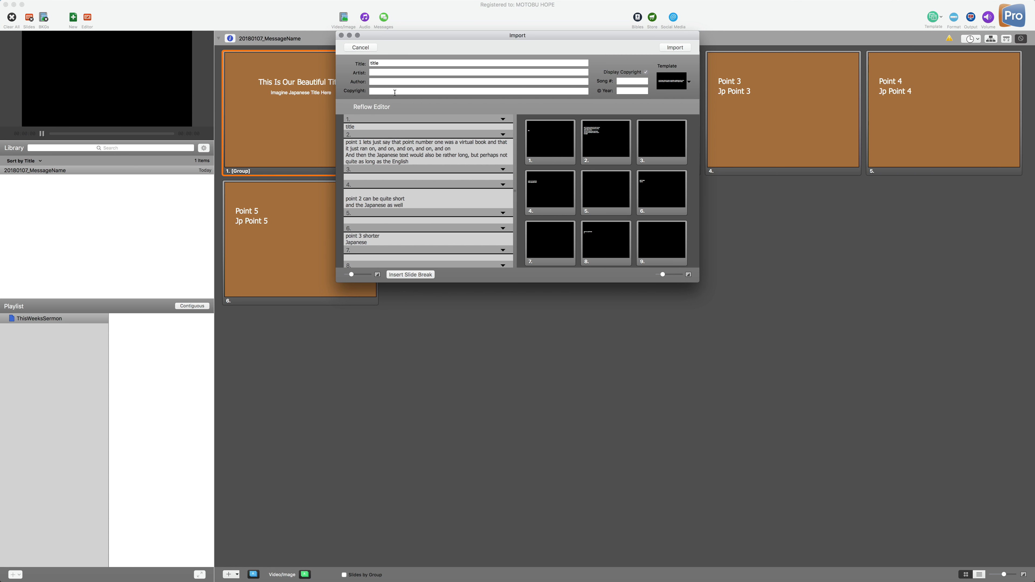
drag(390, 63, 368, 64)
click(383, 63)
click(676, 47)
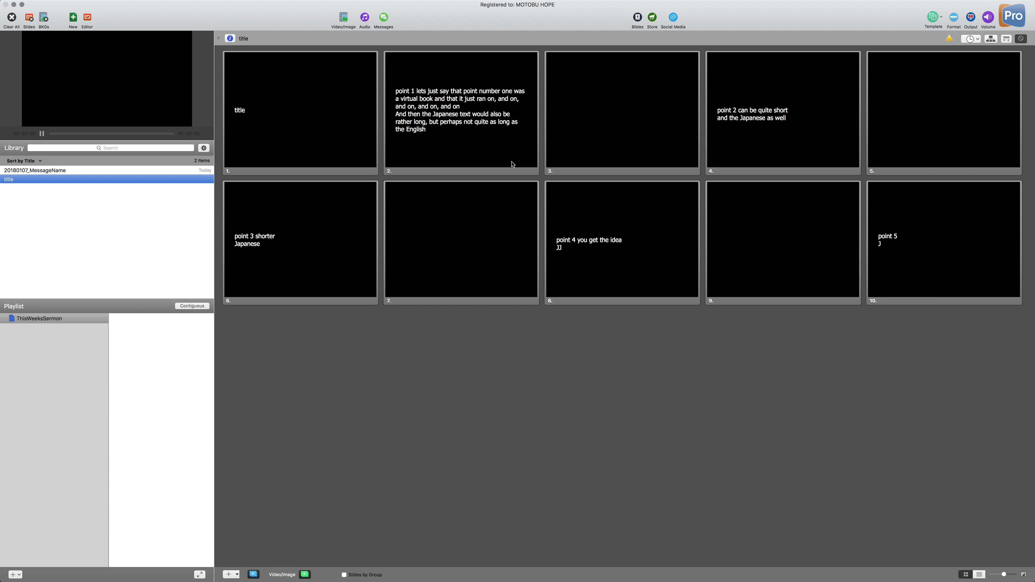
click(203, 148)
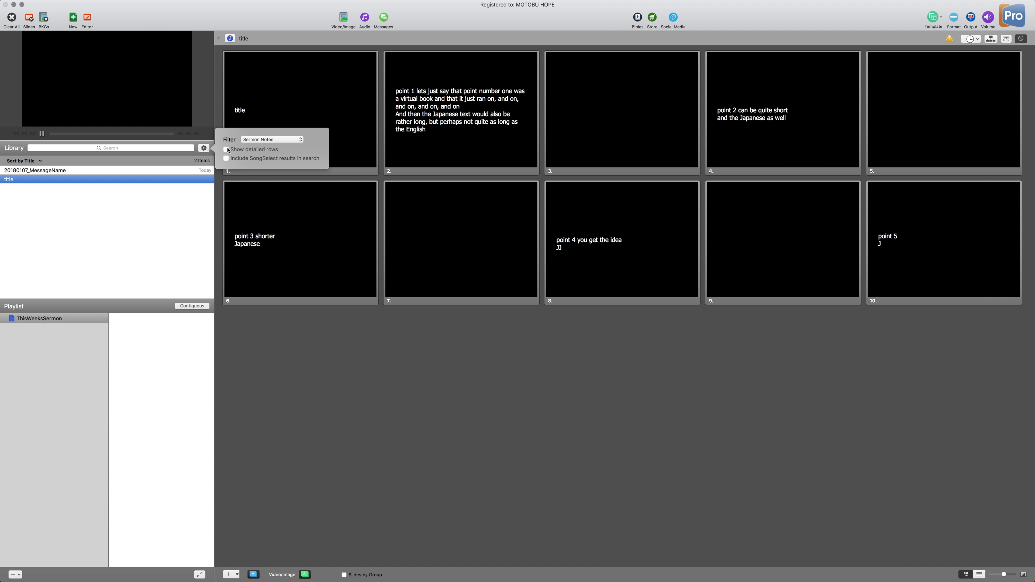
click(203, 150)
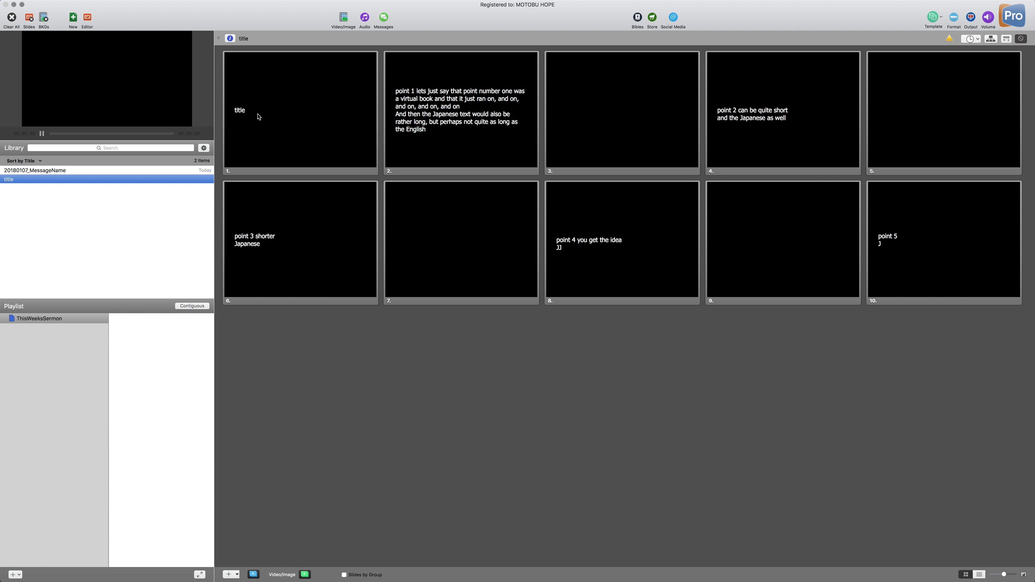
Step: Switch to Untitled.pages to examine the blank lines between its points, and minimize the document
mouse_move(697, 567)
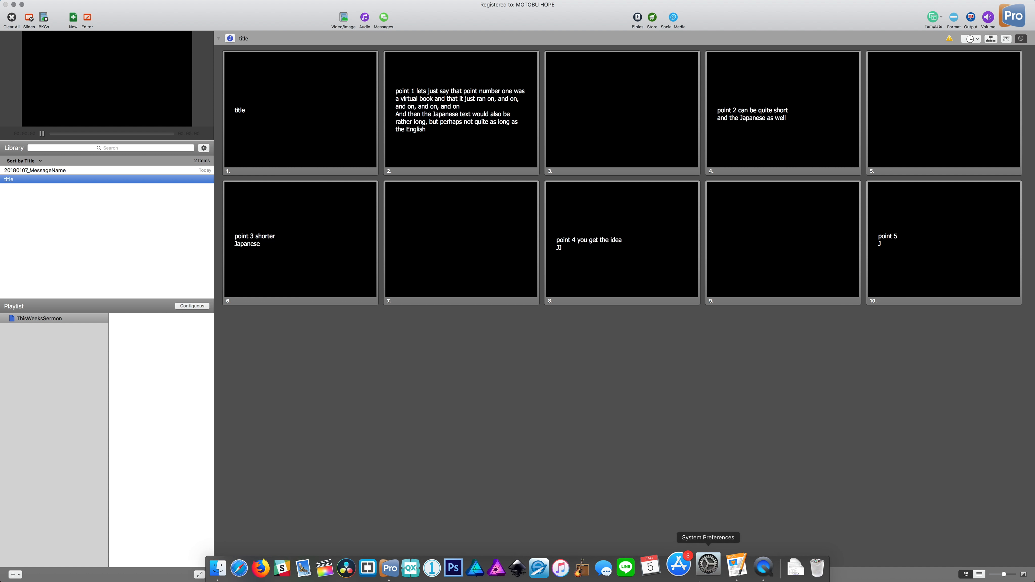
click(731, 567)
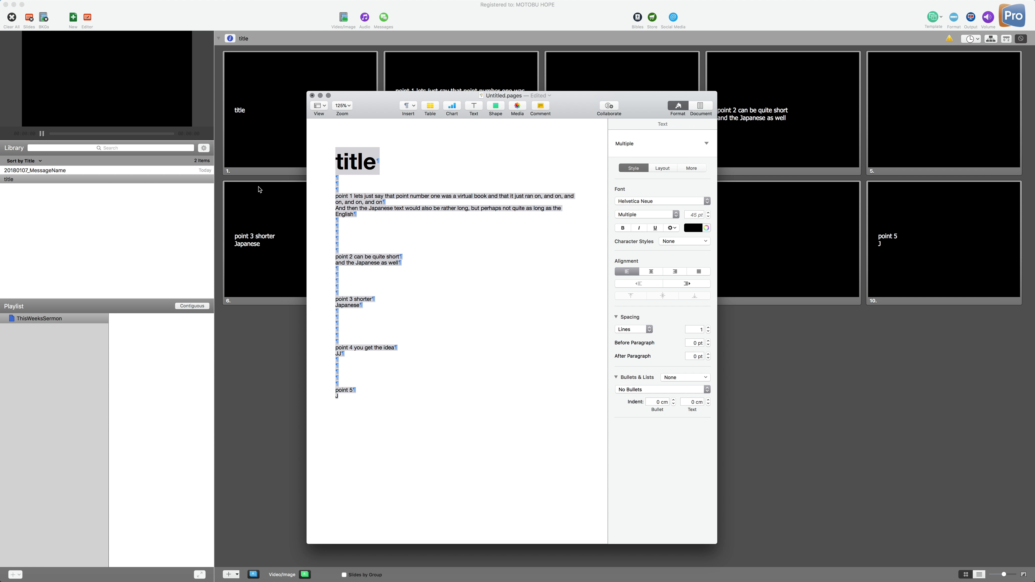
click(320, 95)
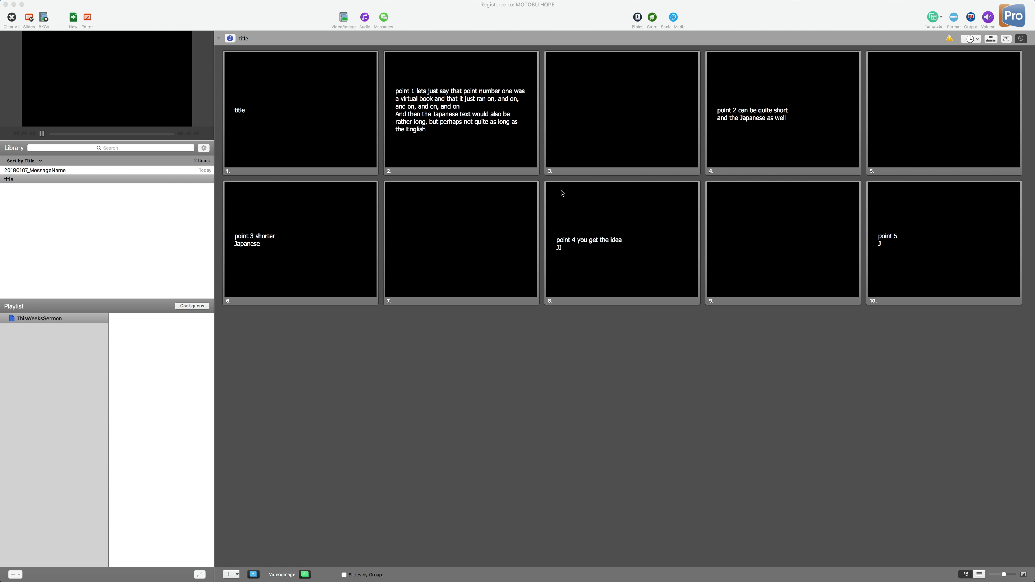
Step: Delete the four blank slides between the point slides of the imported title presentation
click(598, 122)
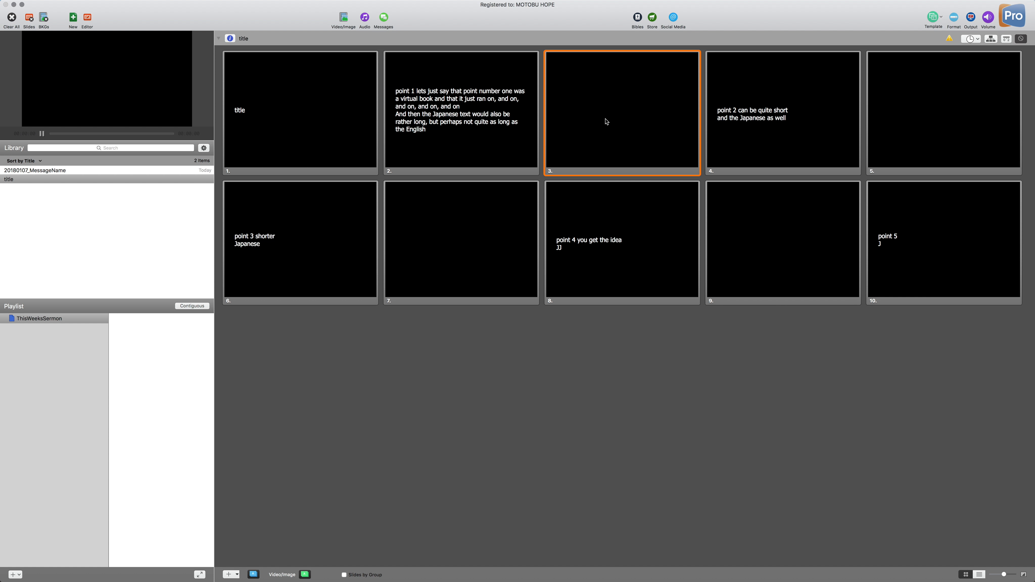
right_click(607, 122)
click(637, 272)
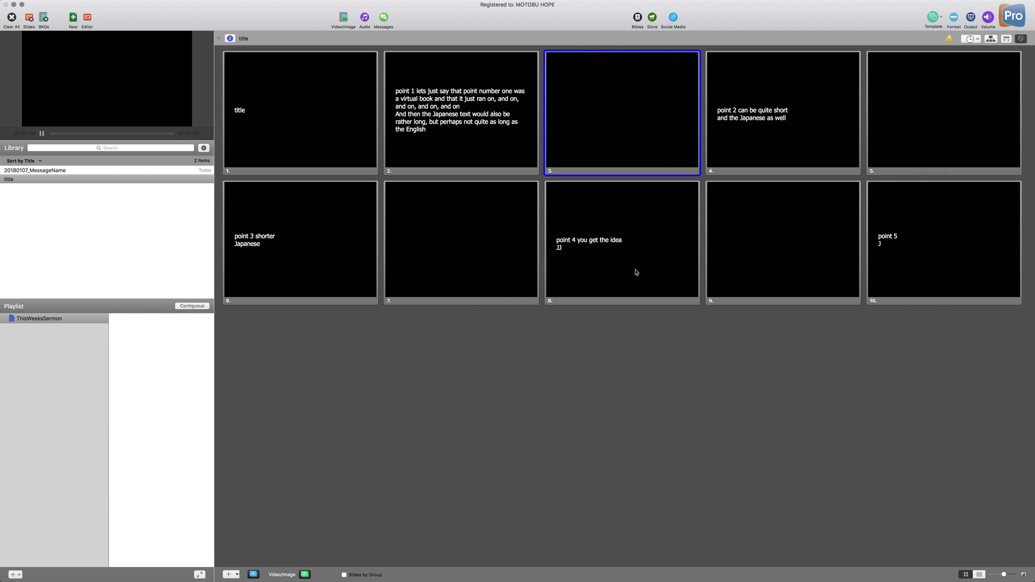
right_click(802, 141)
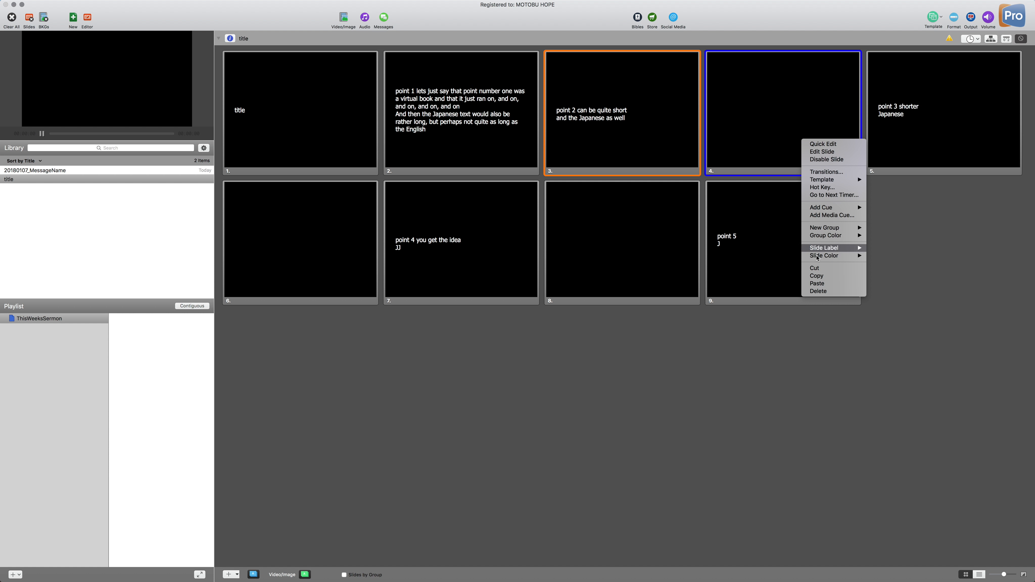
click(819, 291)
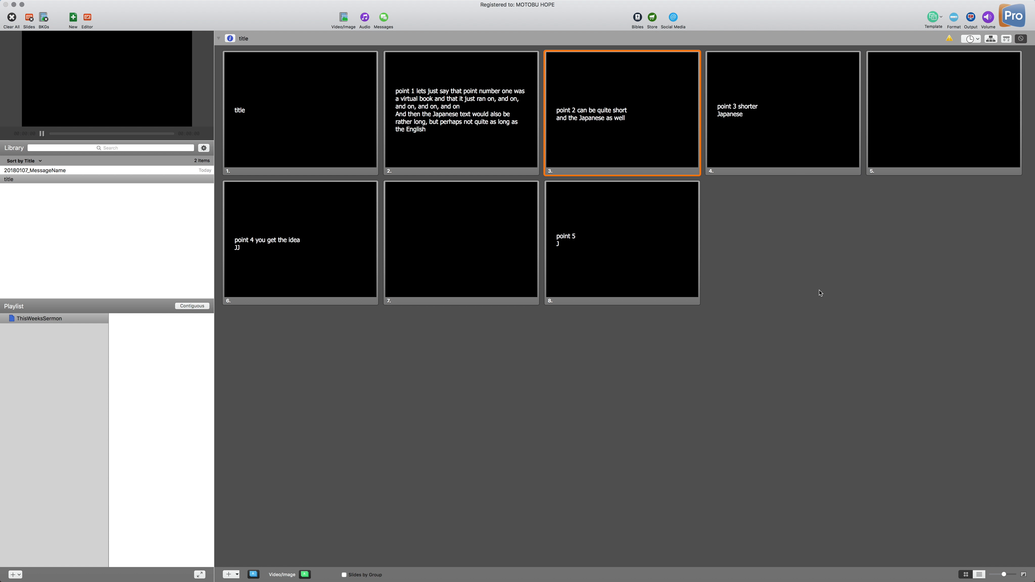
right_click(924, 145)
click(933, 286)
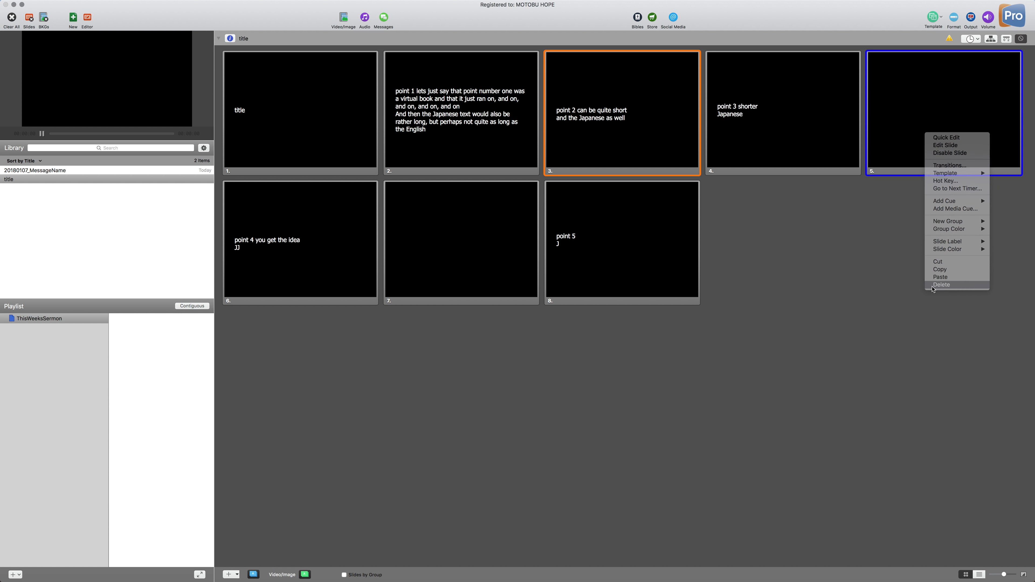
right_click(309, 235)
click(356, 384)
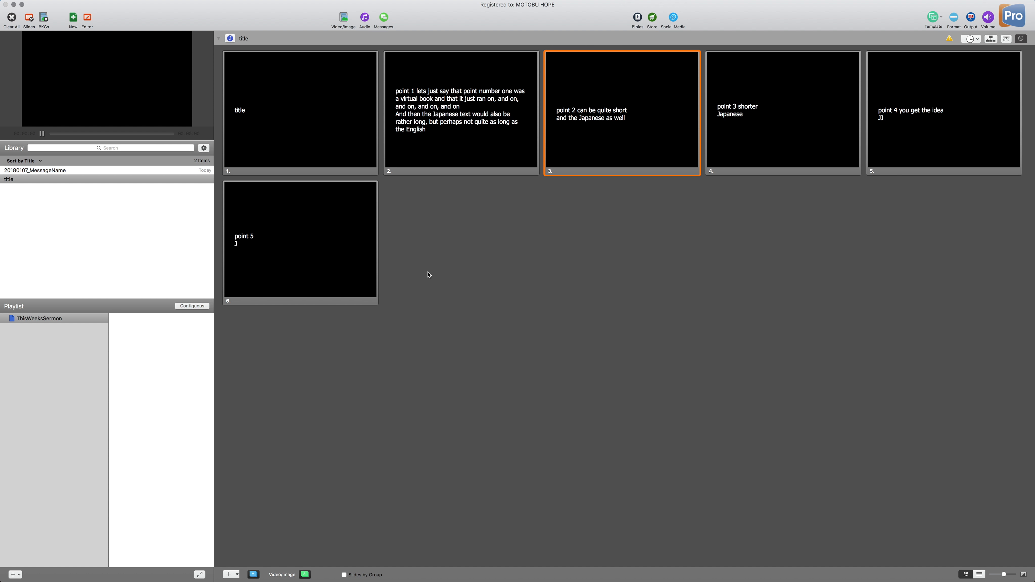
Step: Open the first slide, reading "title", in the slide editor
click(263, 120)
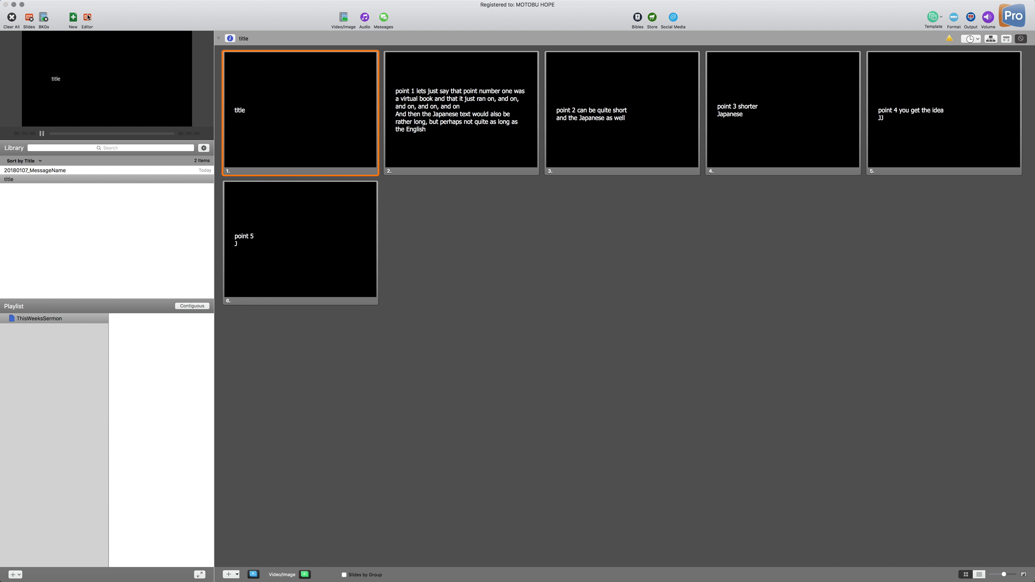
right_click(272, 71)
click(292, 82)
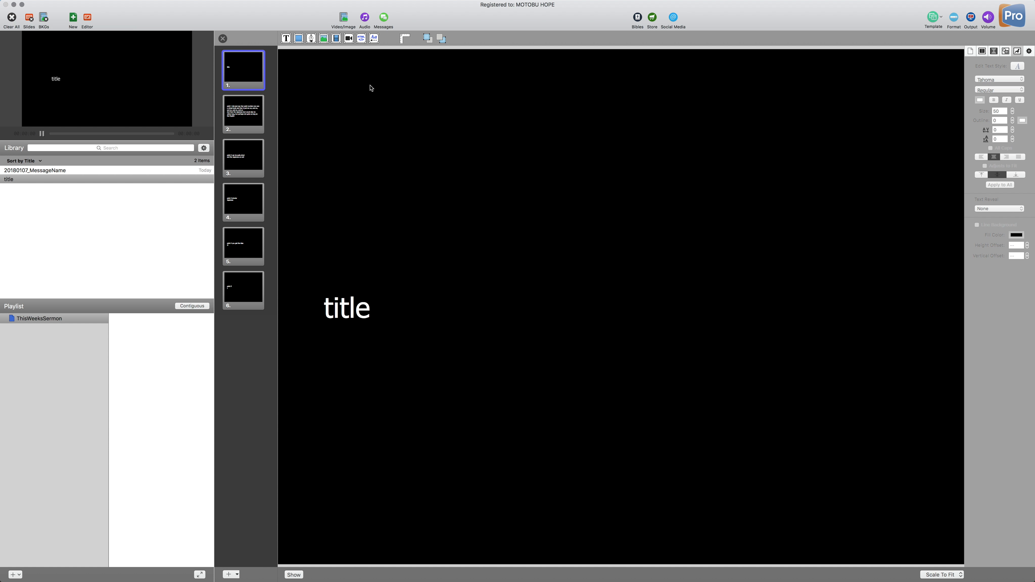
Step: Select all six slides and enable a background in the color Brown
click(260, 331)
shift+click(259, 115)
shift+click(251, 161)
shift+click(251, 212)
shift+click(251, 242)
shift+click(253, 285)
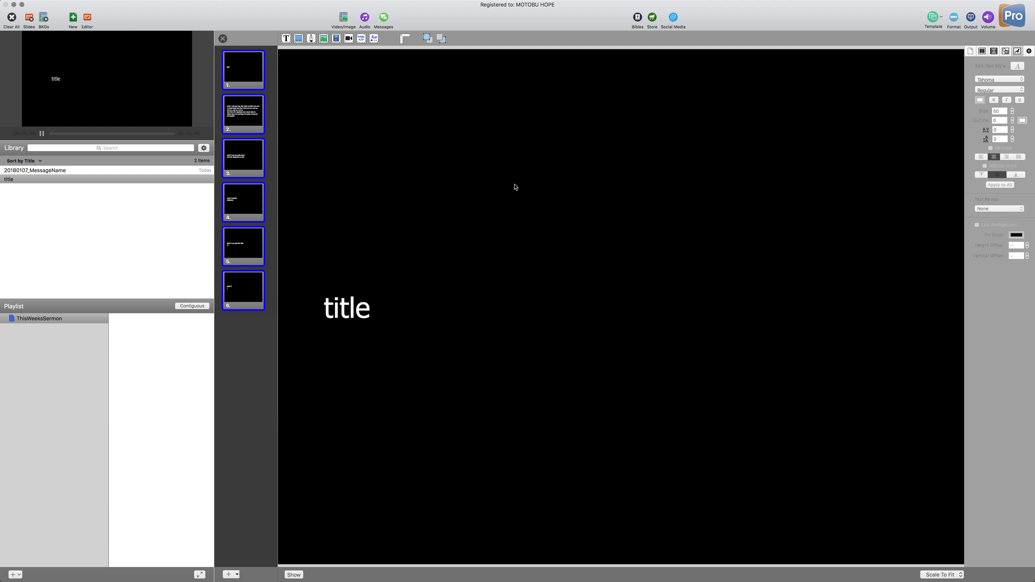
click(983, 53)
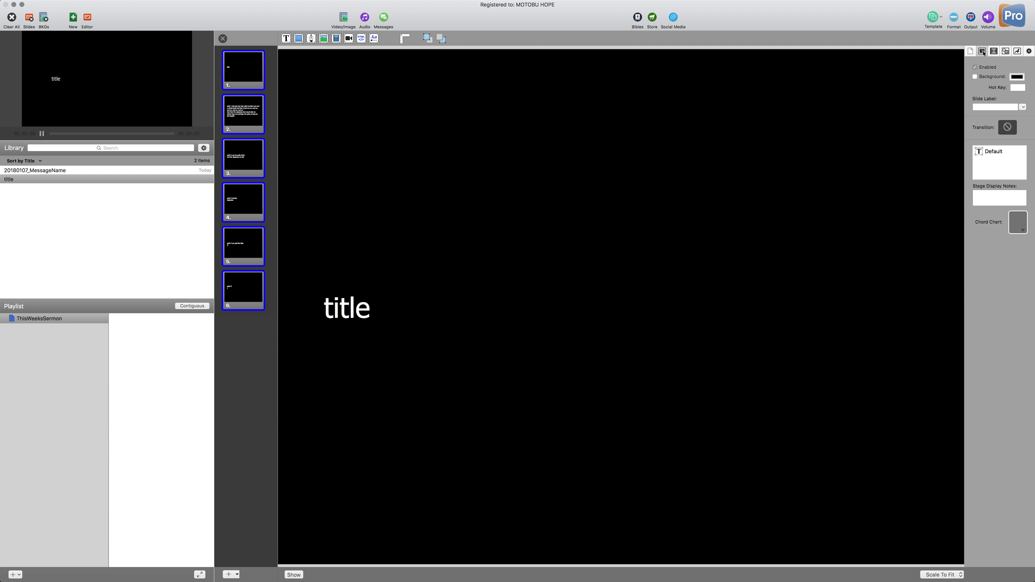
click(976, 78)
click(1018, 78)
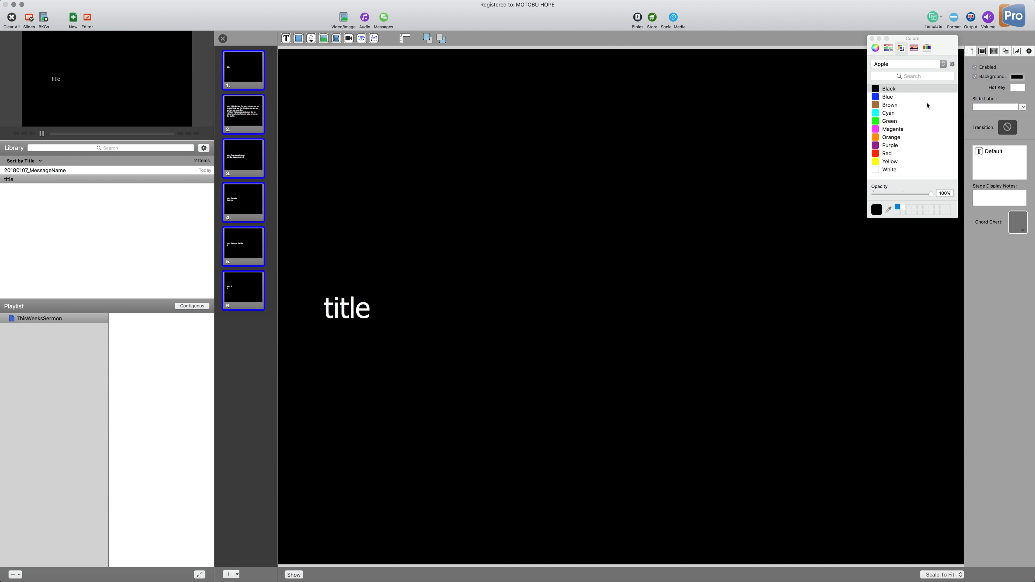
click(890, 105)
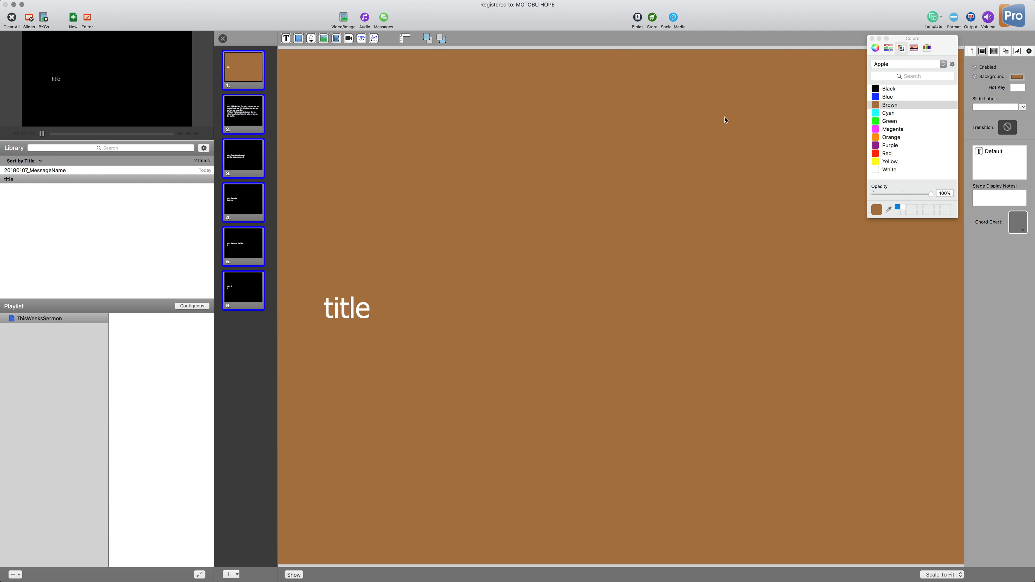
click(872, 38)
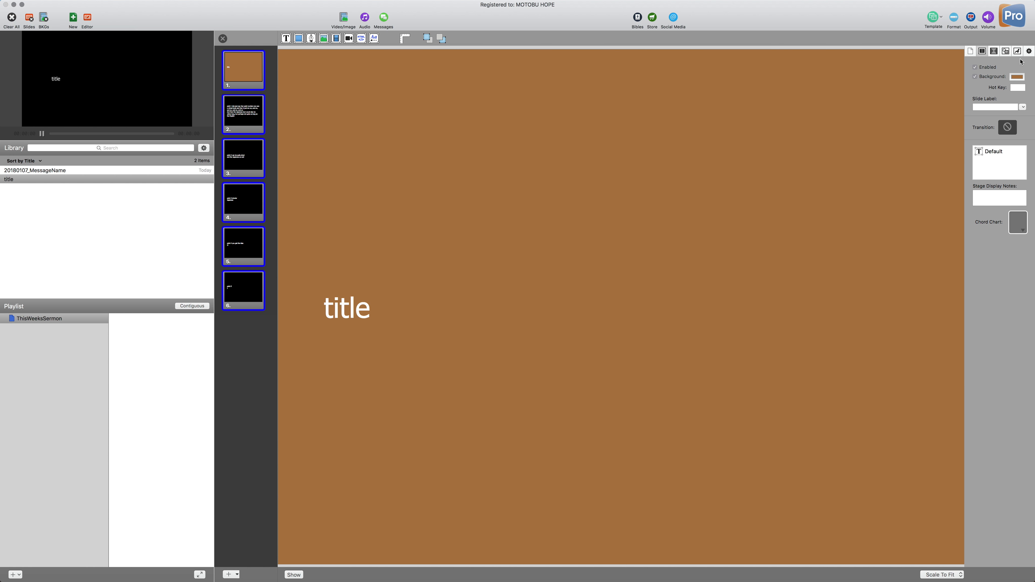
Step: Select the title slide's text box and apply its text style to all slides
click(1030, 52)
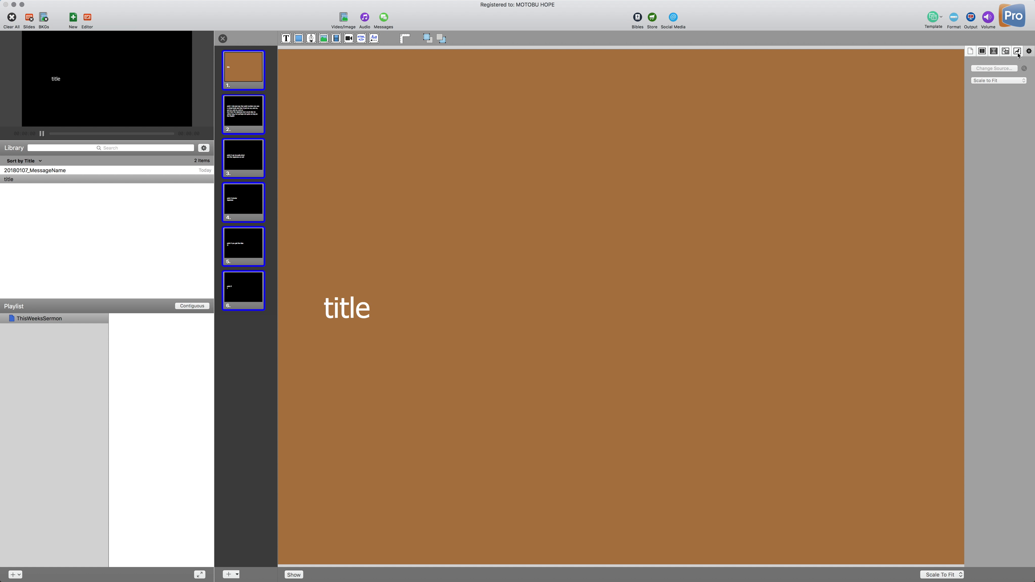
click(1018, 51)
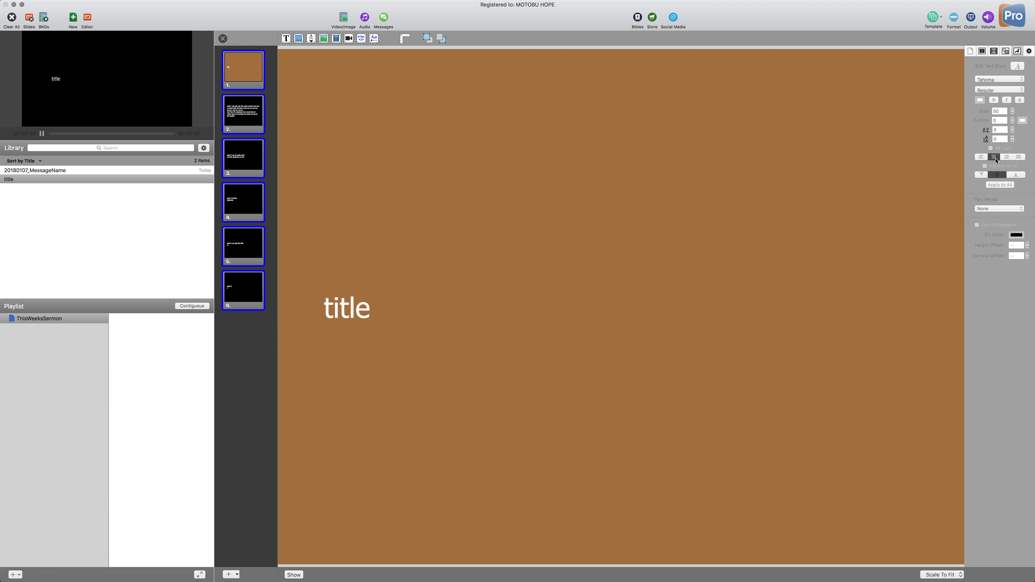
click(399, 224)
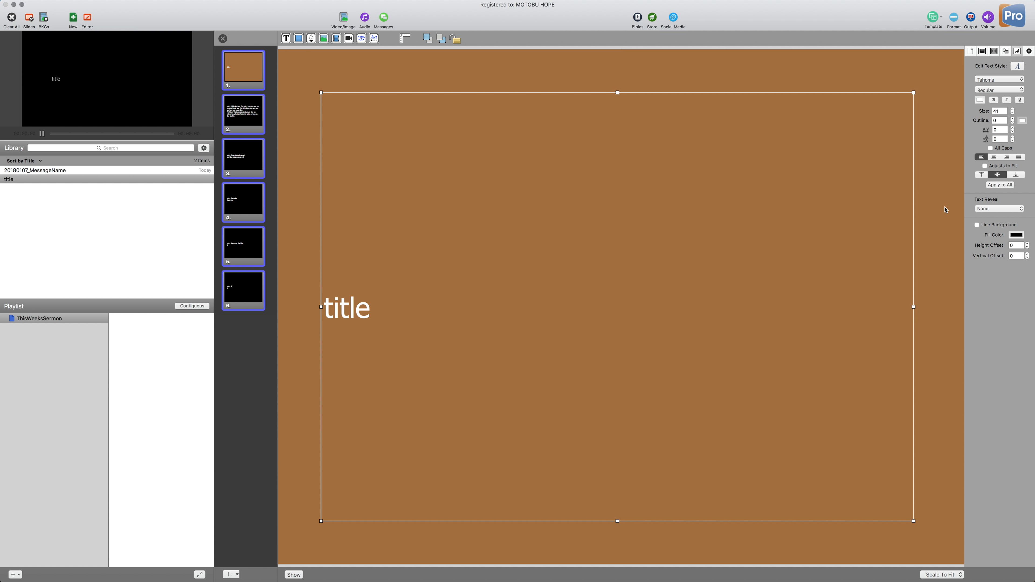
click(1008, 185)
Step: Set the background of slide 2, with the point 1 text, to Brown
click(250, 122)
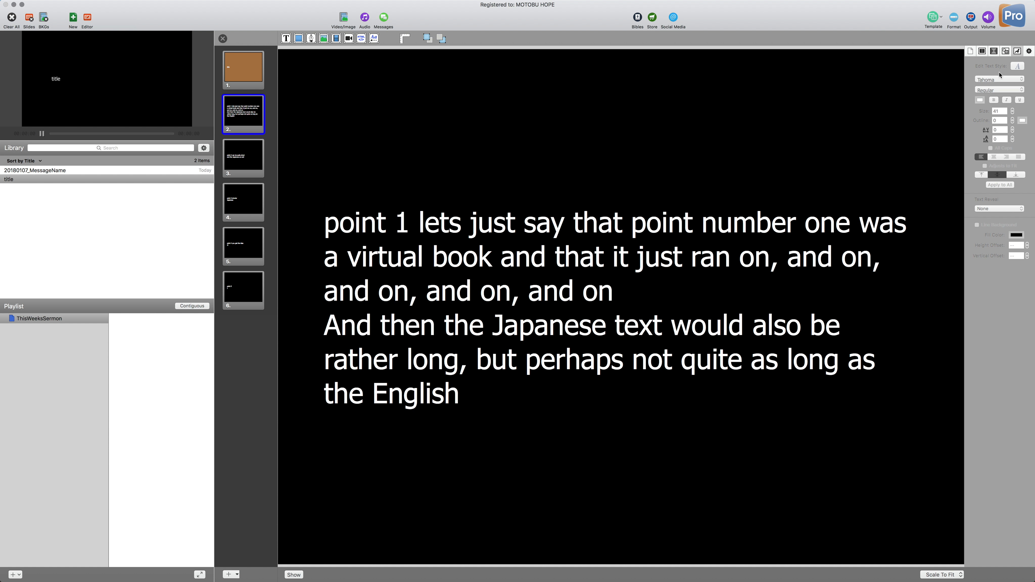
click(983, 52)
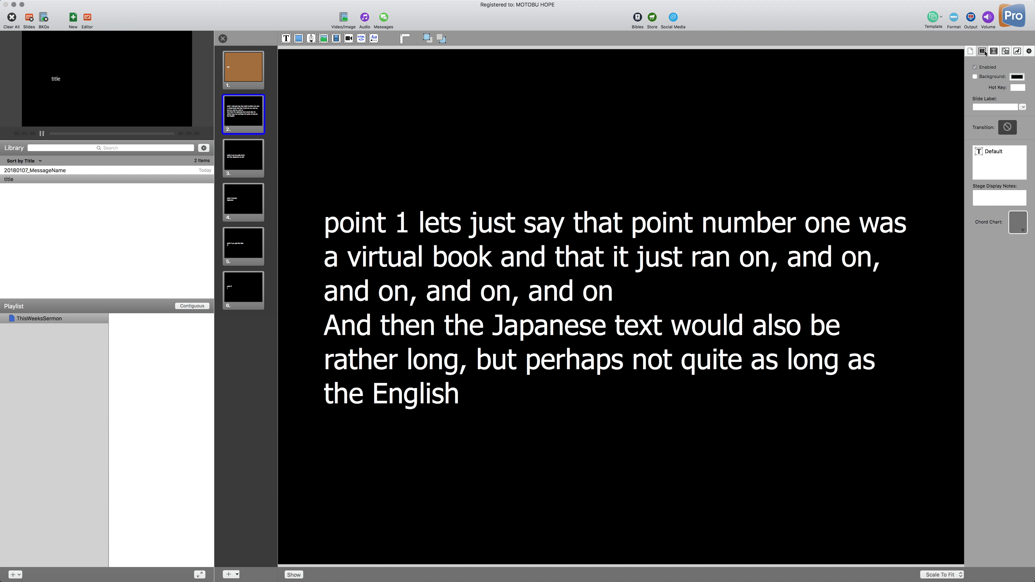
click(1014, 77)
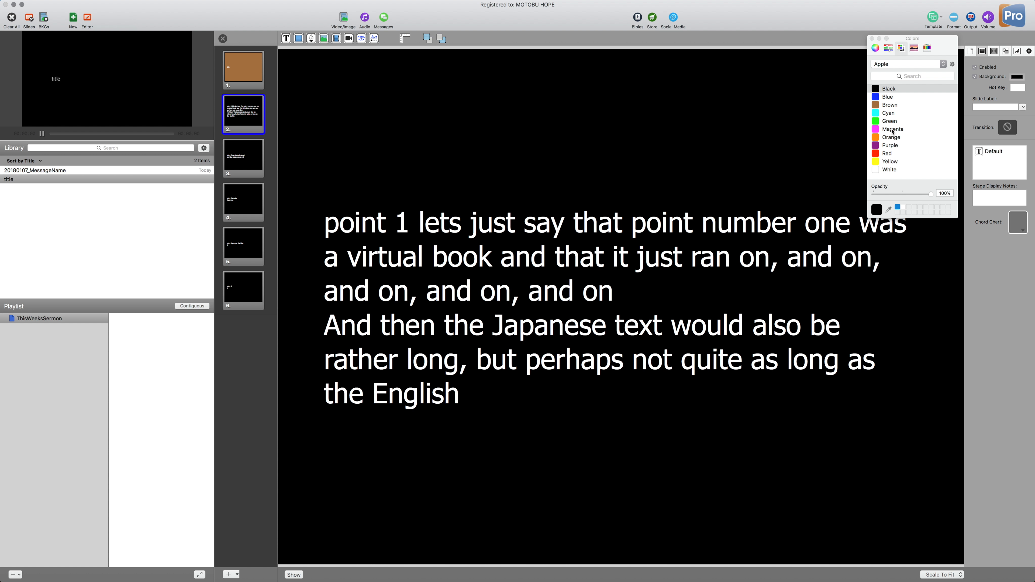
click(889, 105)
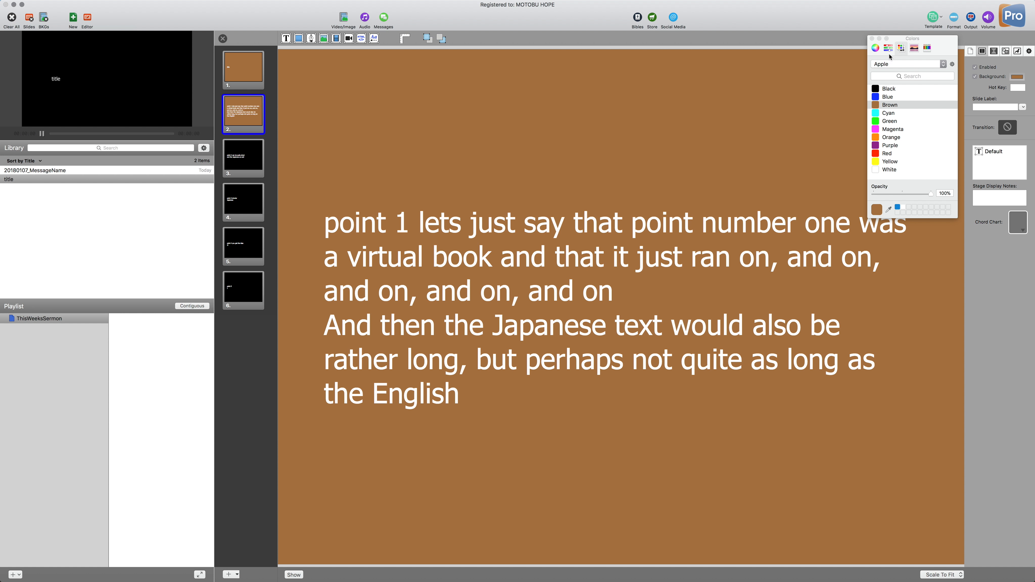
click(872, 38)
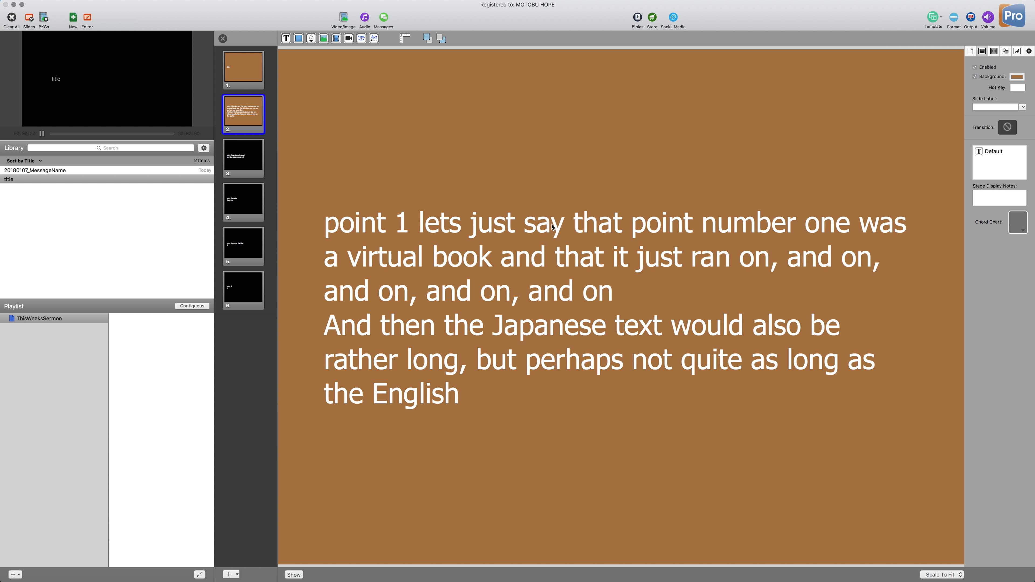
Step: Select the word "title" on slide 1, deselect it, and close the slide editor
click(244, 80)
click(348, 306)
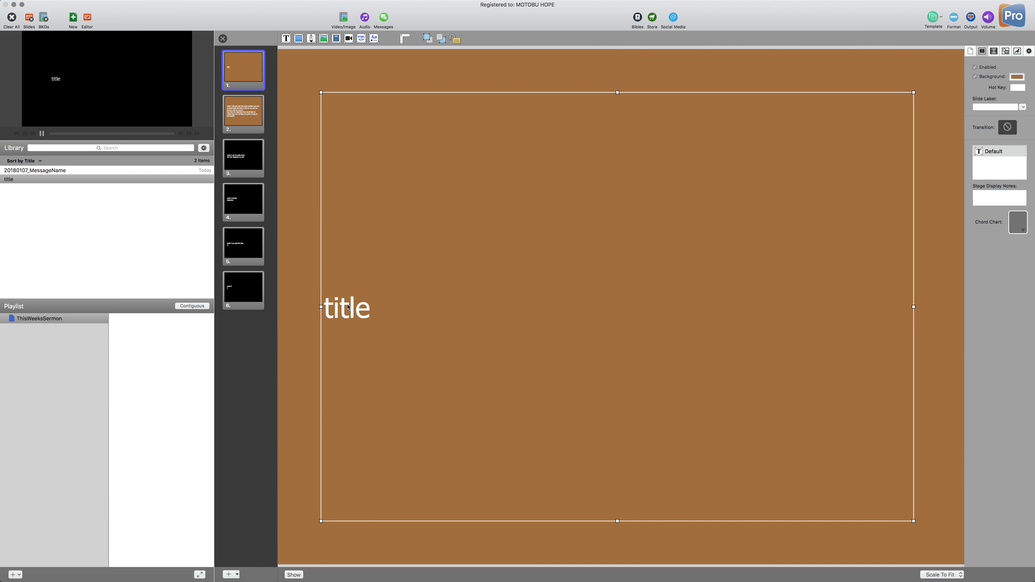
double_click(346, 305)
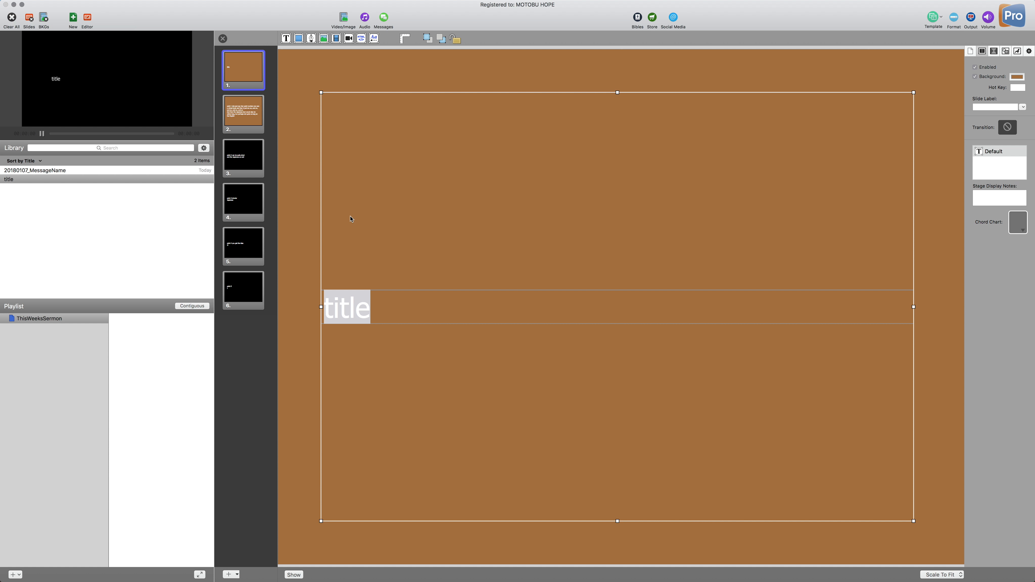
click(306, 214)
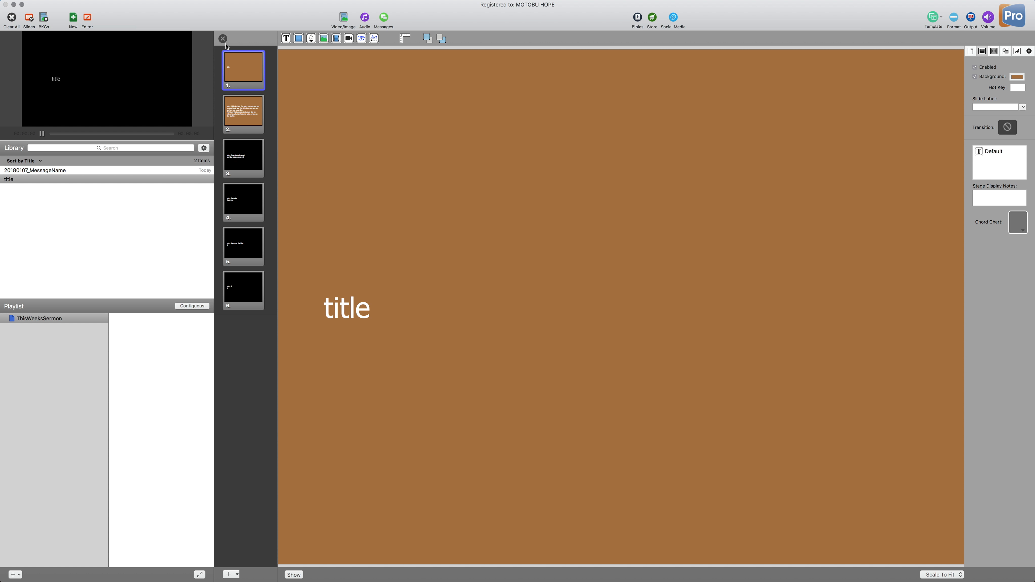
click(224, 39)
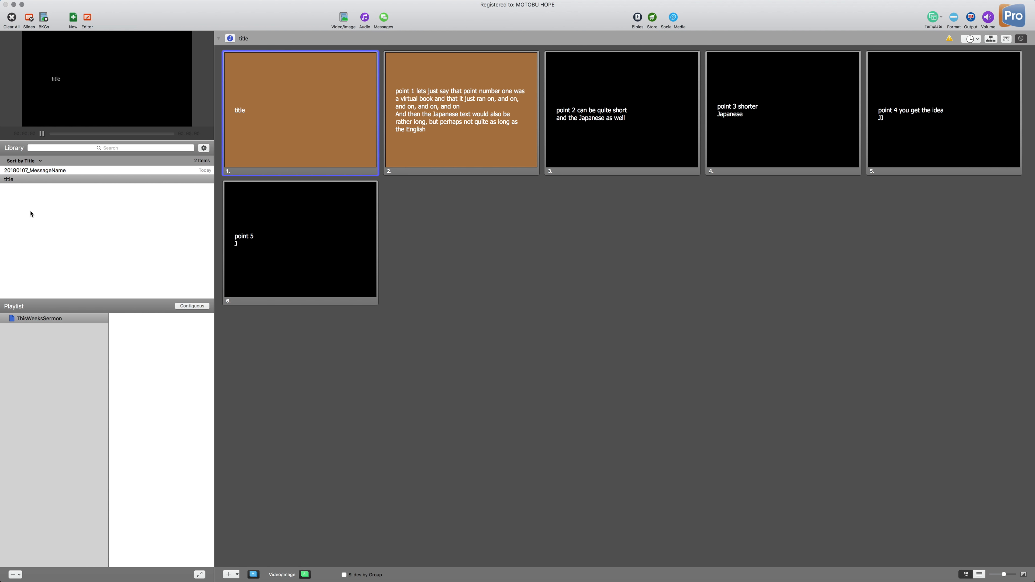
Step: Rename the library presentation "title" as "retitle" and open it
click(9, 179)
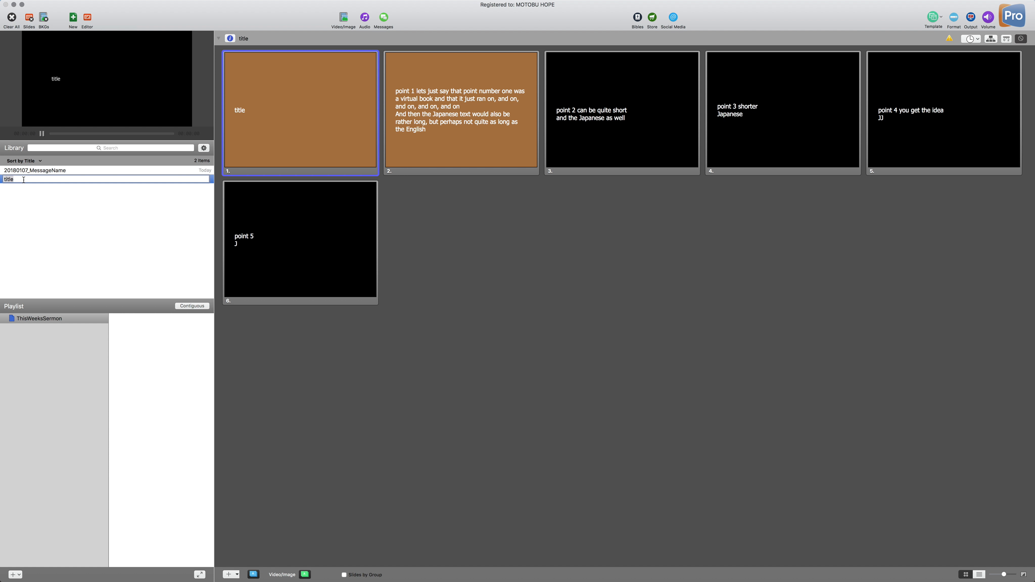
text(retitle)
key(Return)
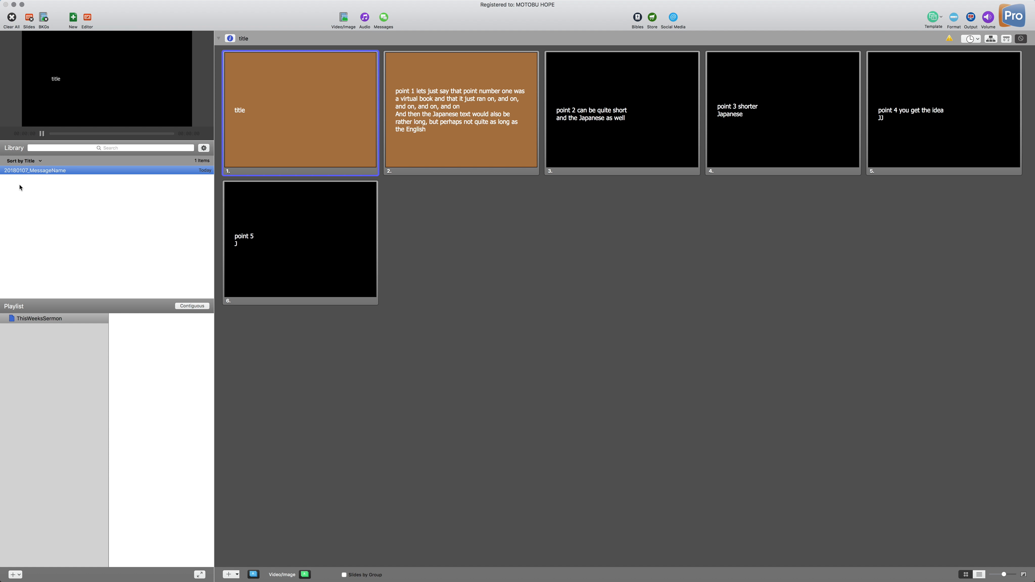
click(44, 181)
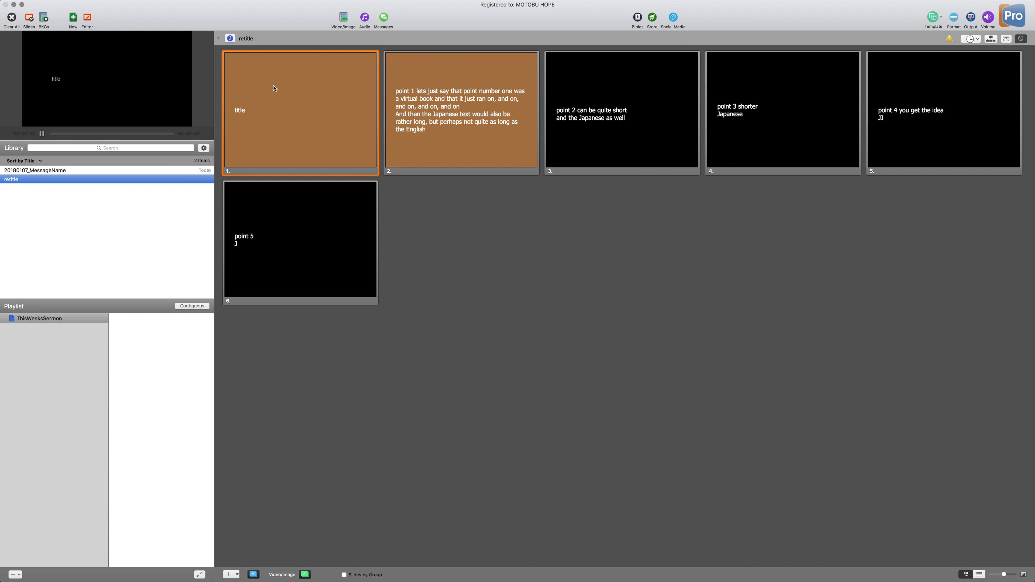
Step: Enable the document-wide background for the retitle presentation and set its color to Orange
click(232, 40)
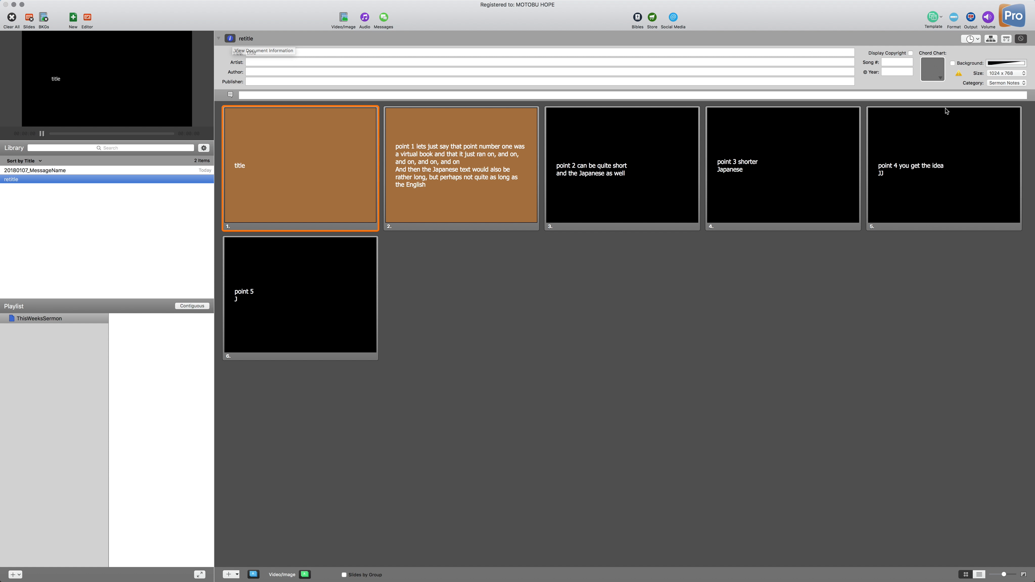
click(953, 63)
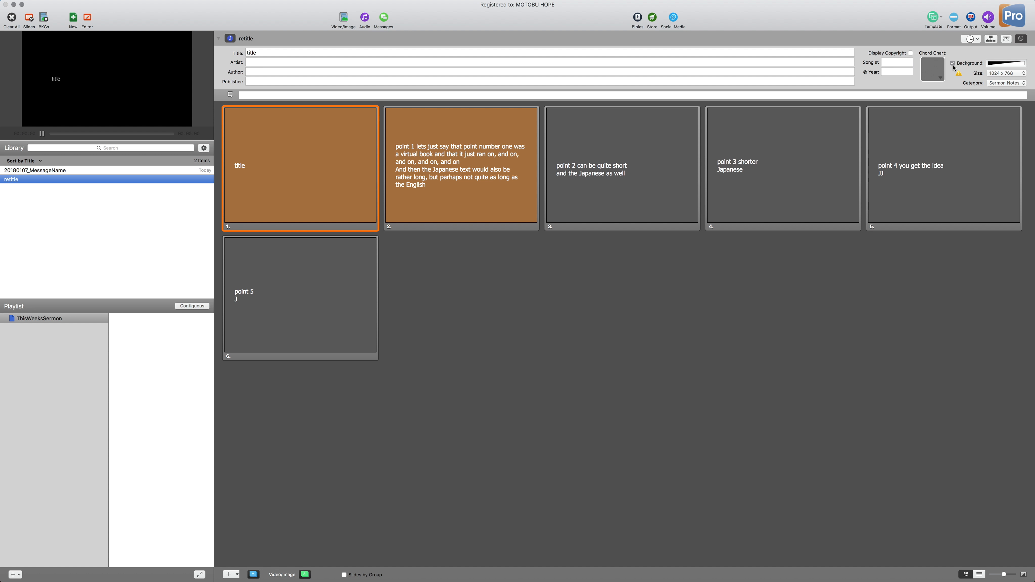
click(999, 64)
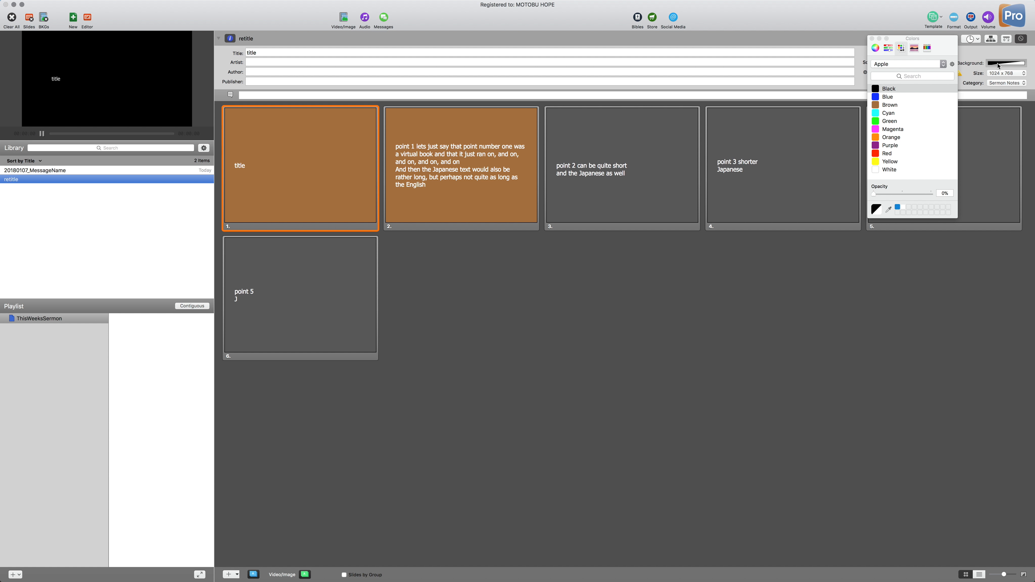
click(893, 138)
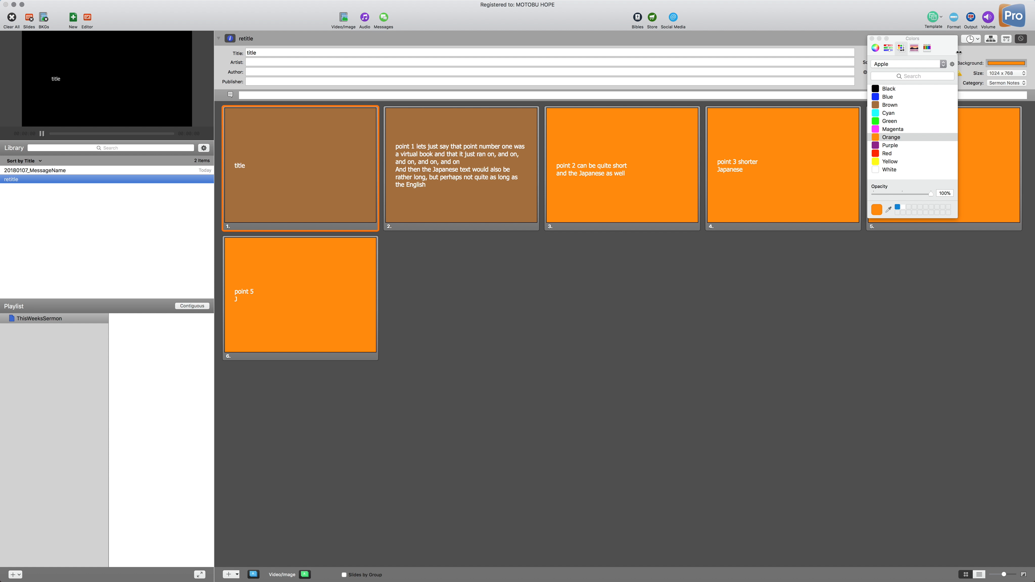
click(872, 38)
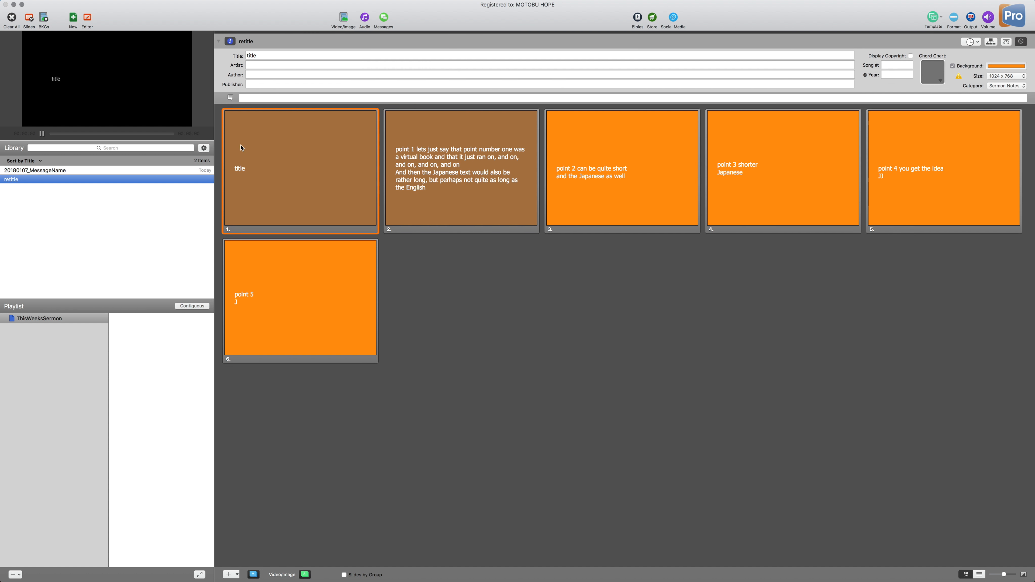
Step: Show the first three slides live to compare their backgrounds, and hide the document information
click(389, 160)
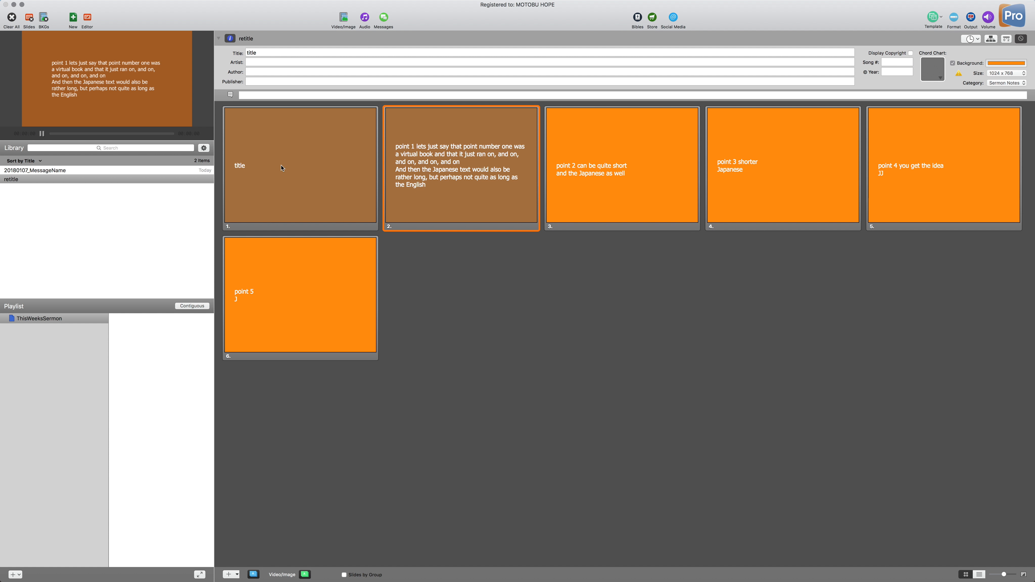
click(282, 168)
click(417, 171)
click(562, 169)
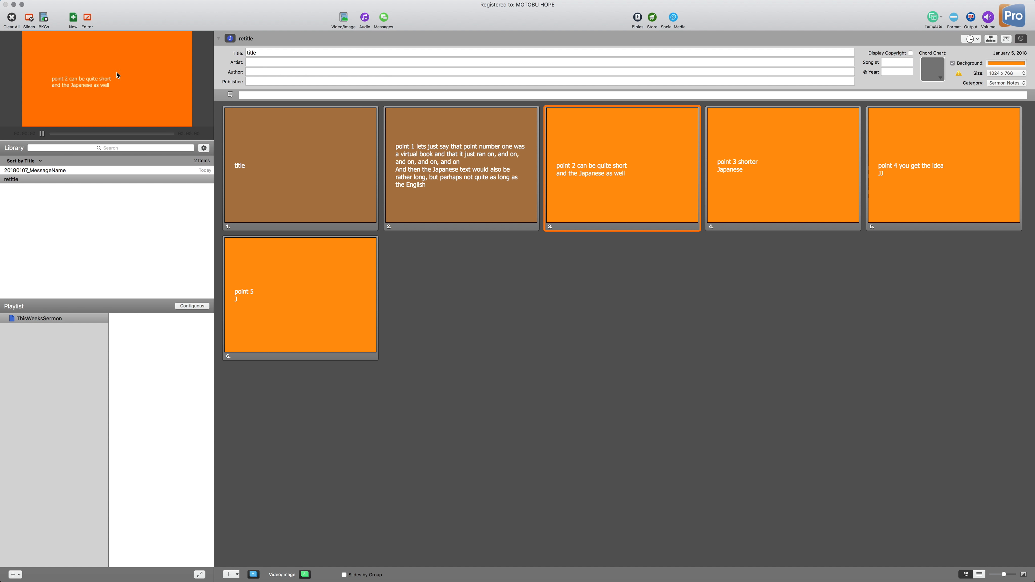
click(231, 39)
click(230, 39)
click(231, 39)
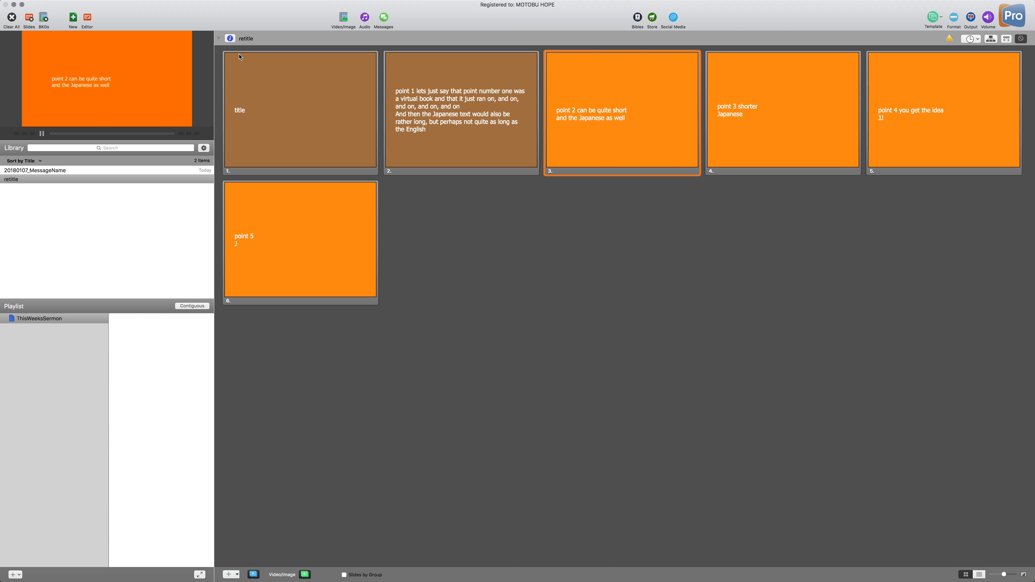
Step: Turn off the individual slide backgrounds of slides 1 and 2 in the slide editor
right_click(241, 92)
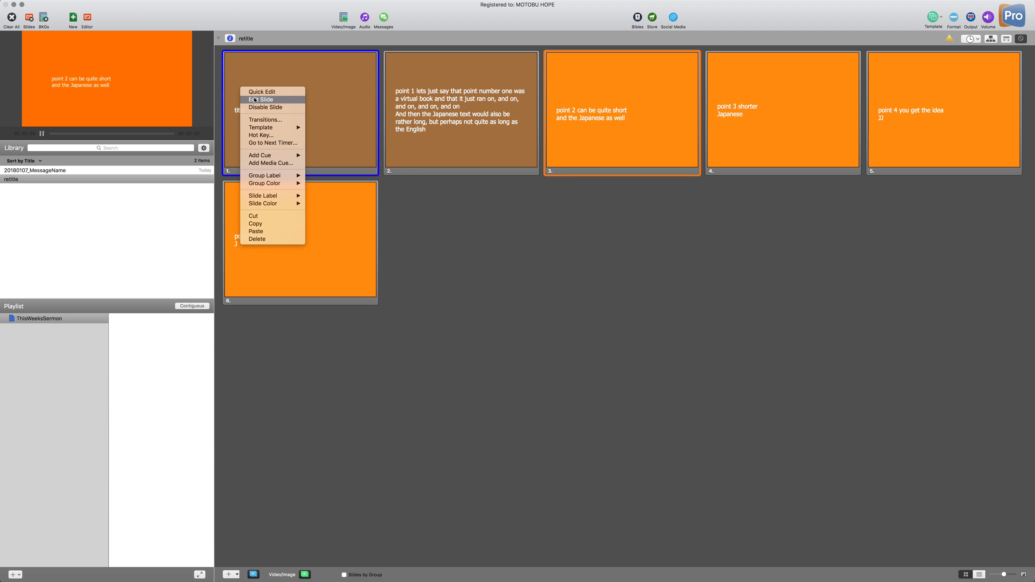
click(256, 100)
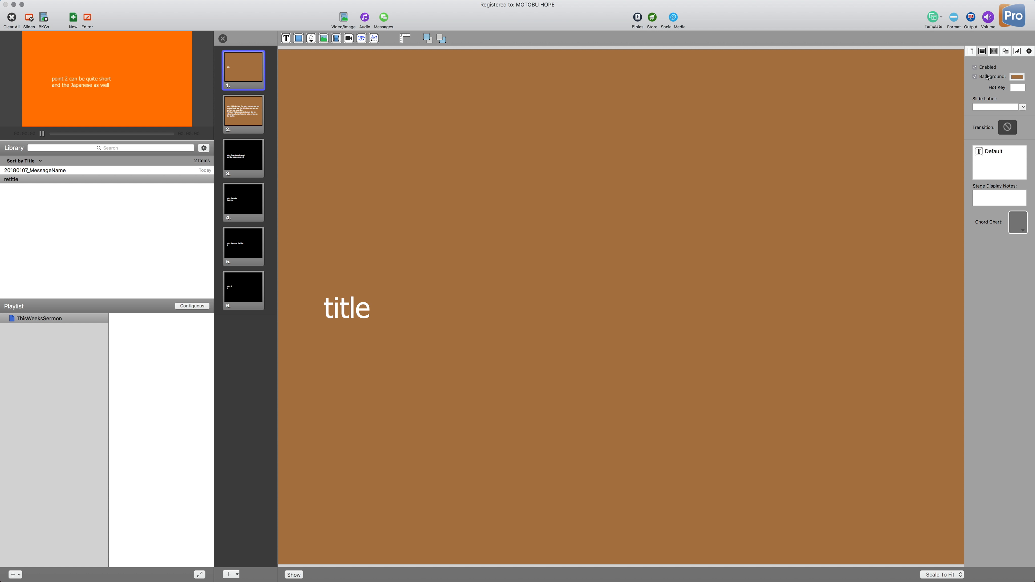
click(975, 77)
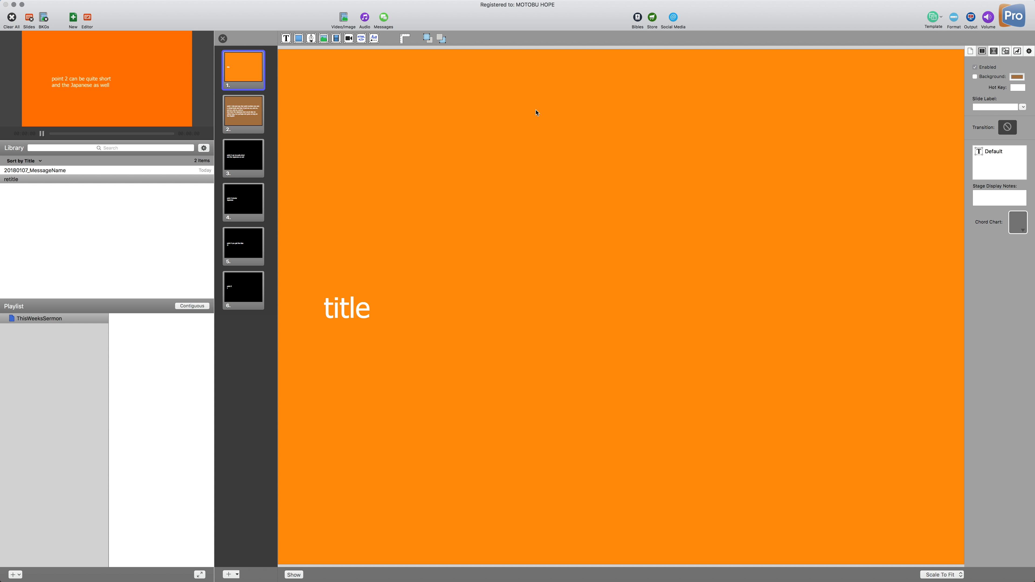
click(246, 120)
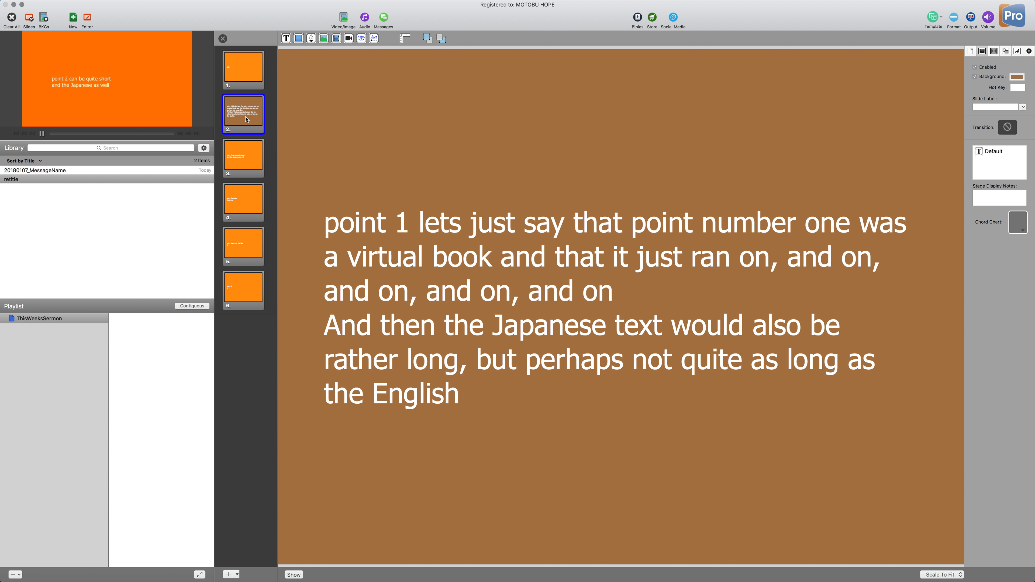
click(975, 76)
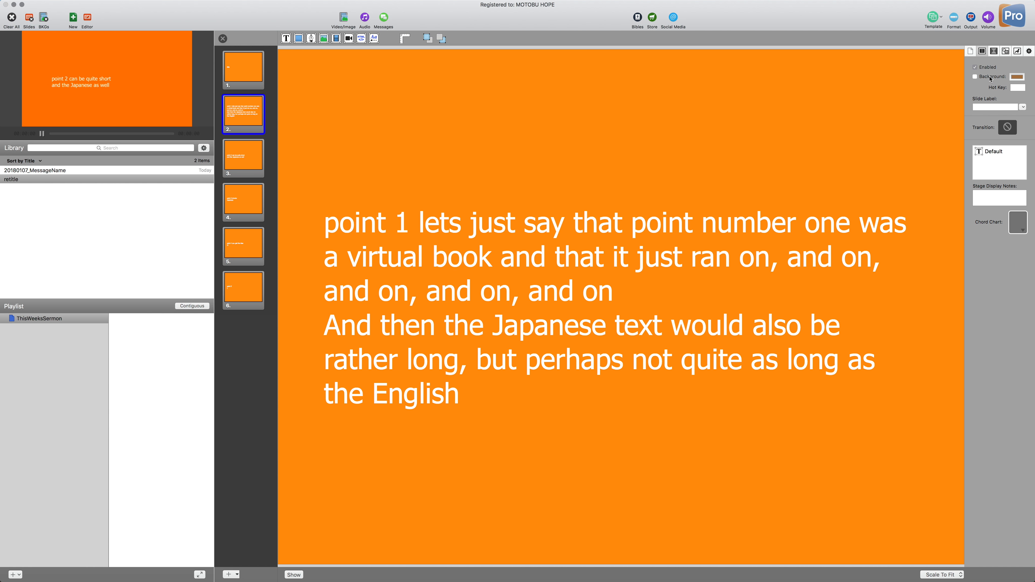
click(223, 38)
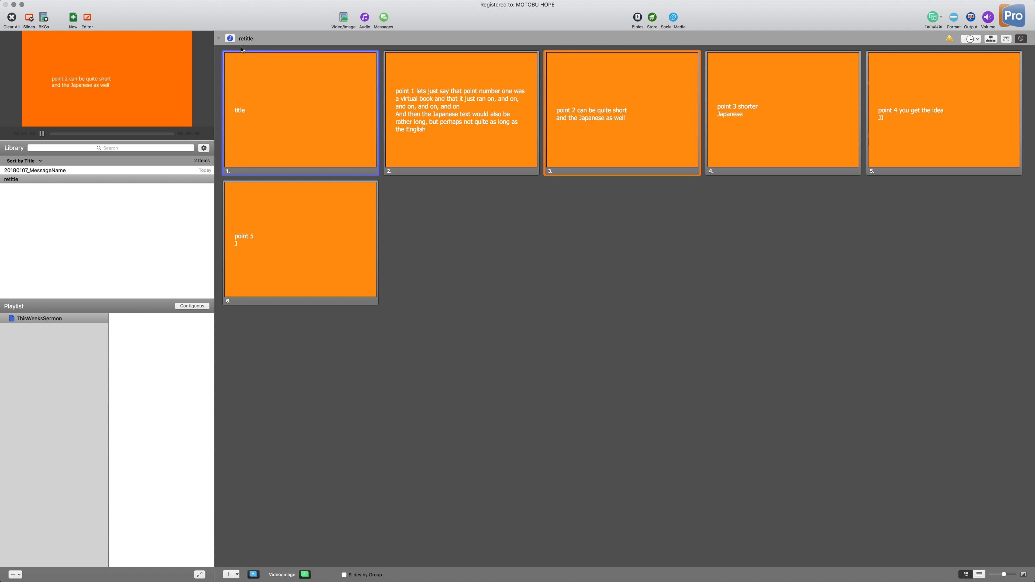
Step: Switch the document background's color picker to the Spectrum palette and hide the document information
click(231, 38)
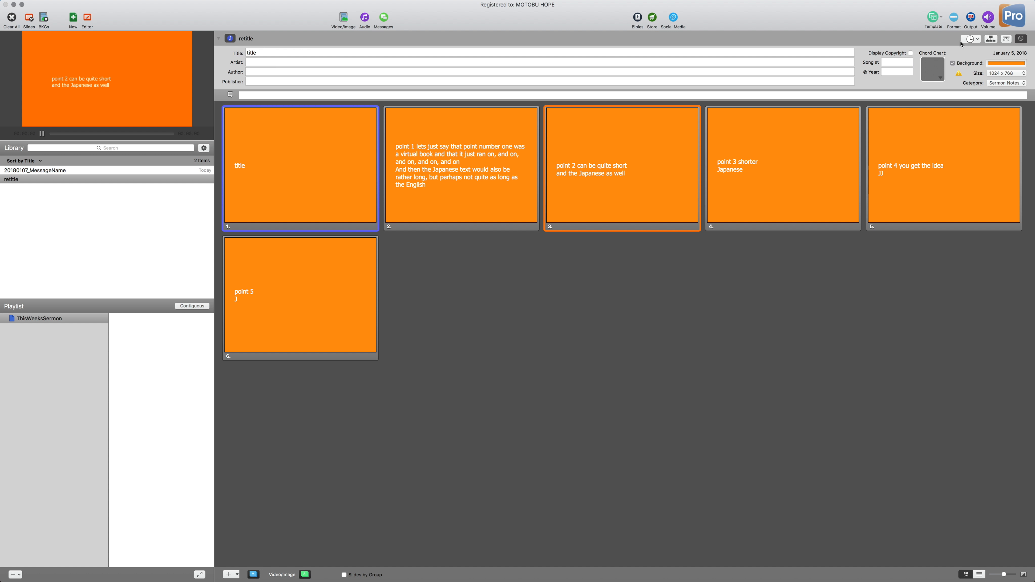
click(1008, 64)
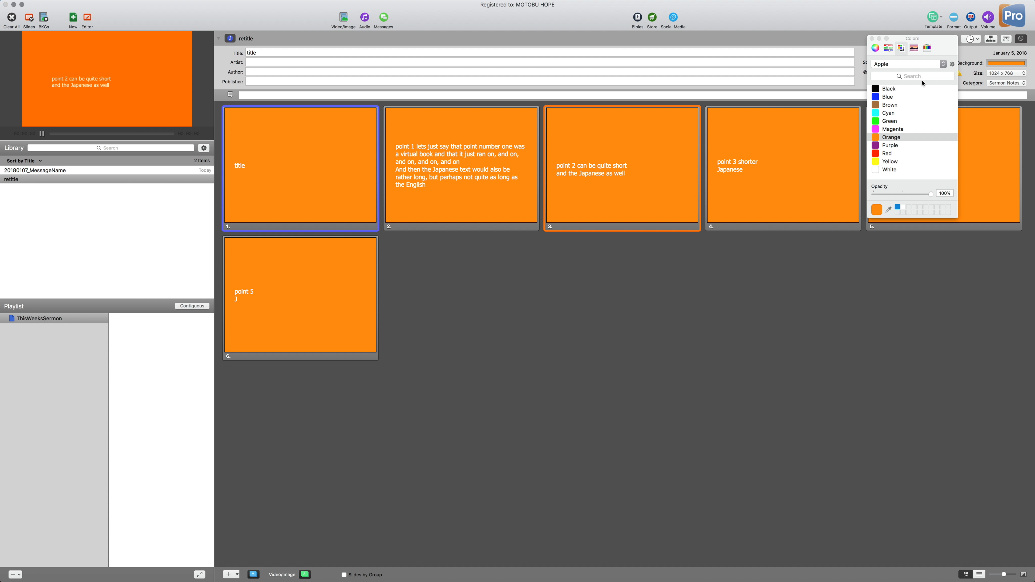
click(915, 50)
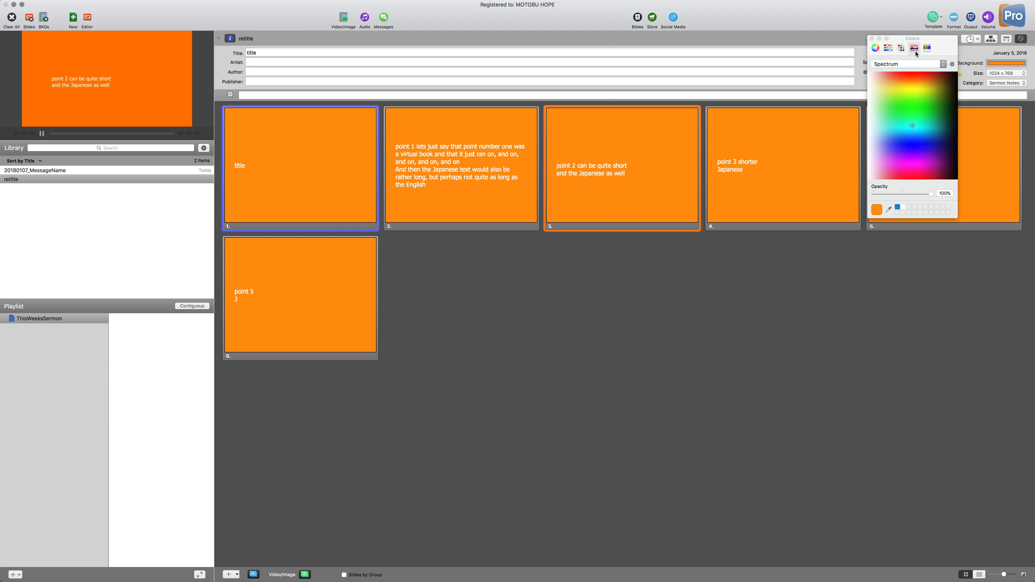
click(230, 39)
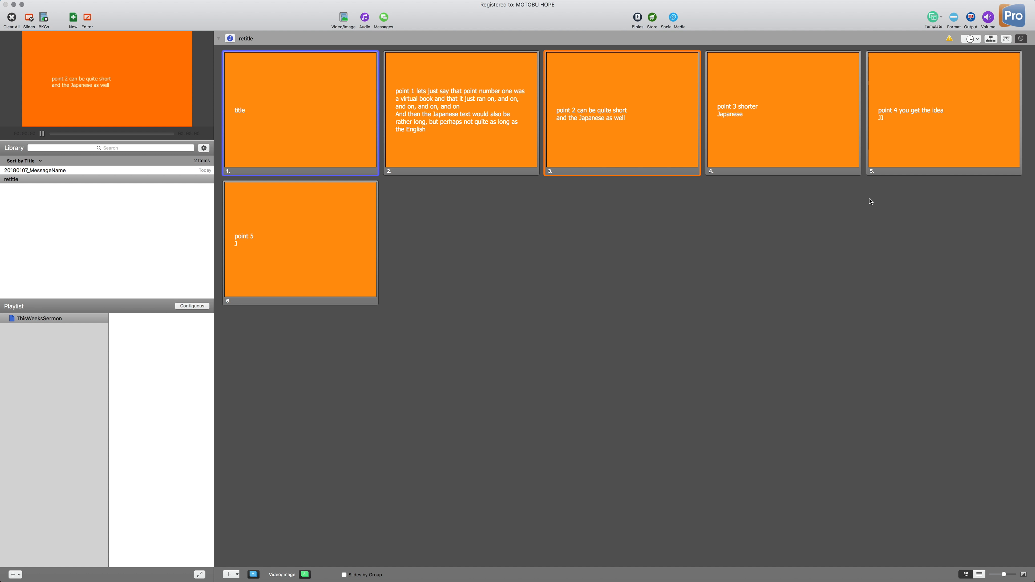
Step: Show slide 1, slide 2 and slide 1 again live to check the document background
click(323, 159)
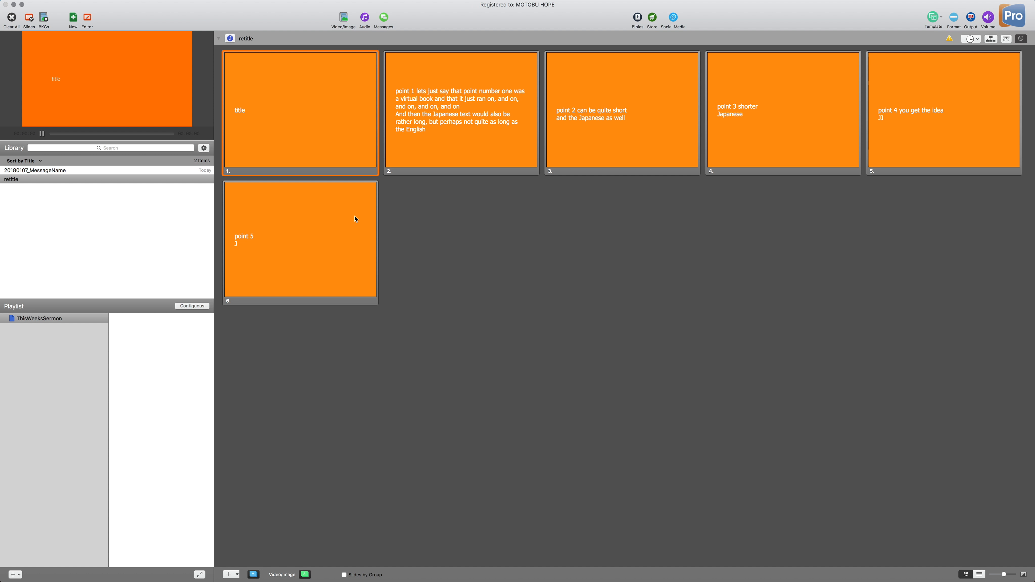
click(425, 143)
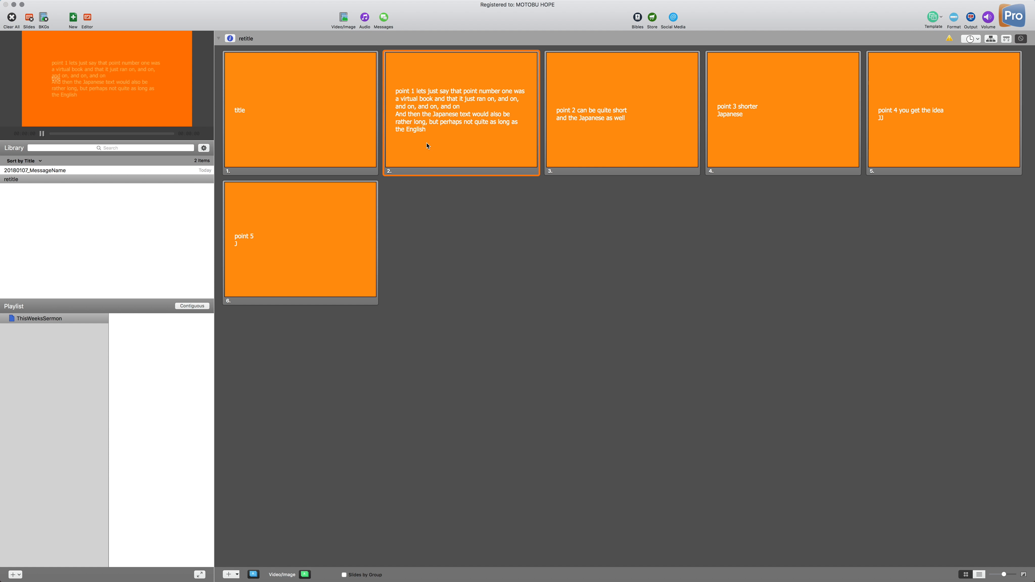
click(285, 110)
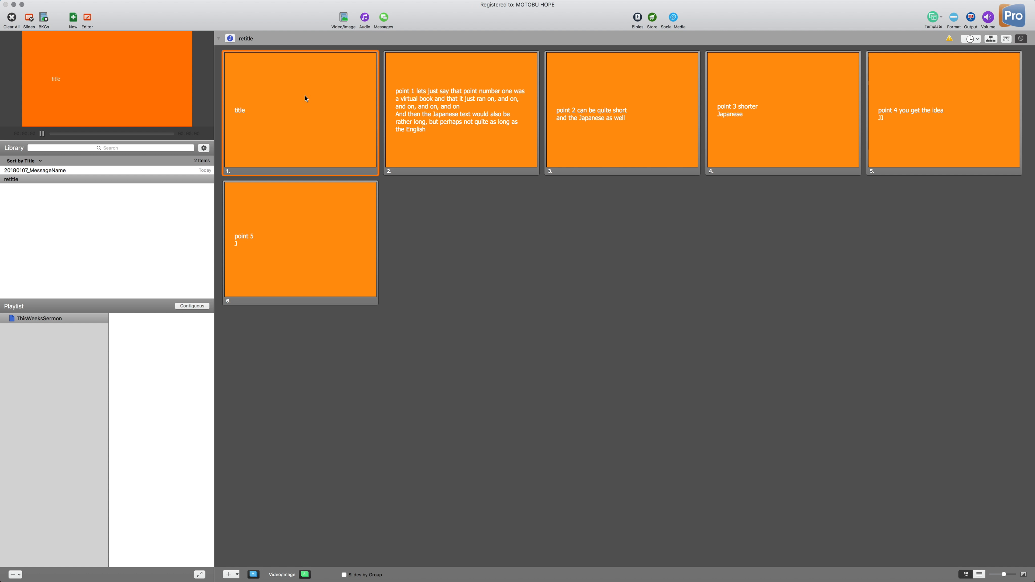
Step: Set the document background to a yellow-green from the Spectrum palette and hide the document information
click(231, 39)
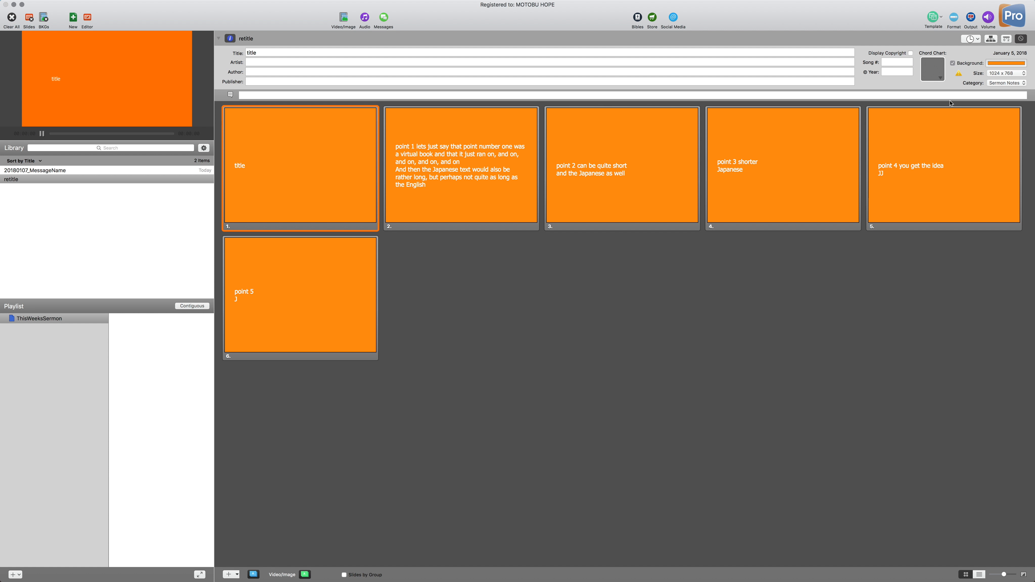
click(999, 64)
click(931, 93)
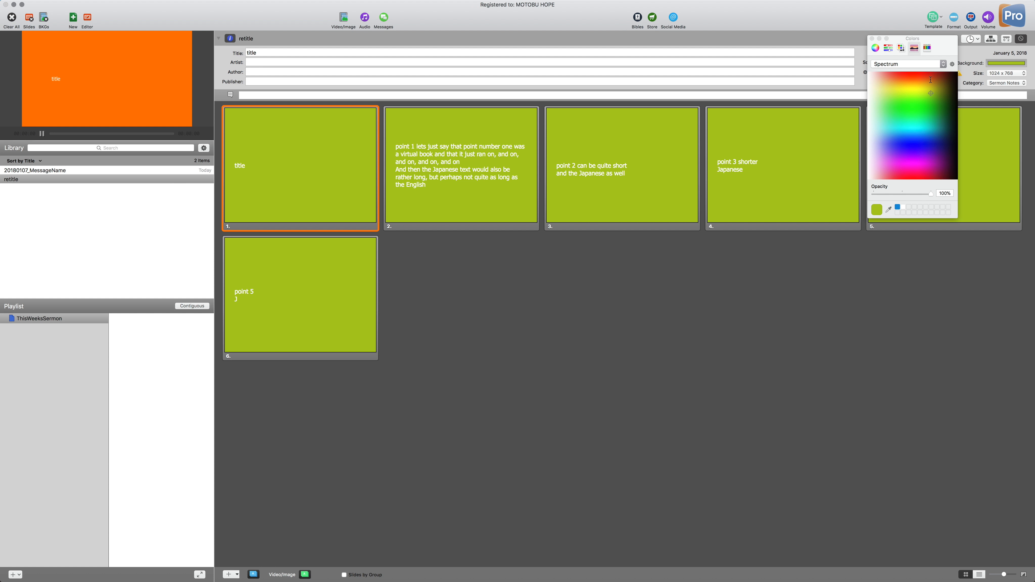
click(873, 38)
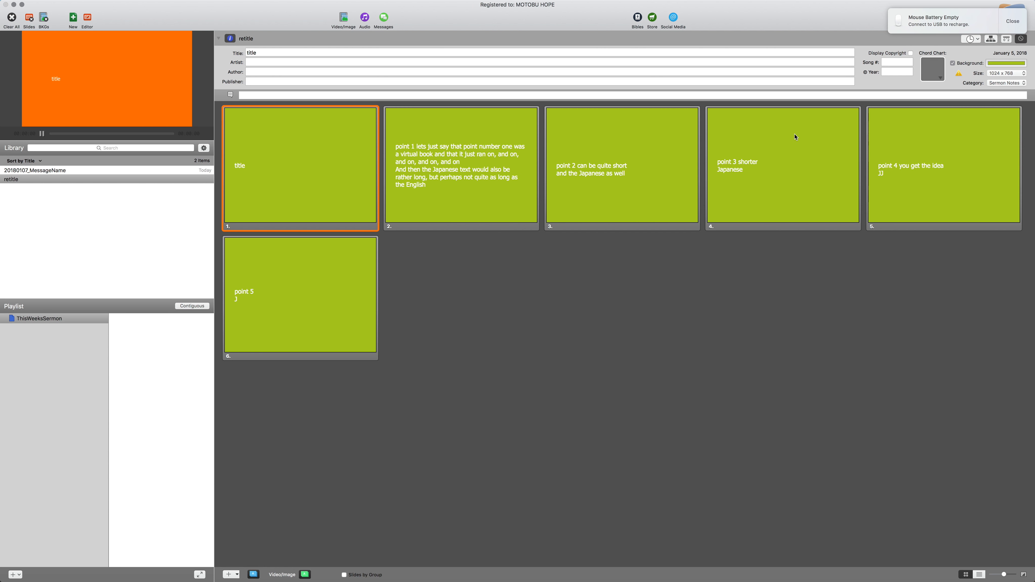
click(236, 39)
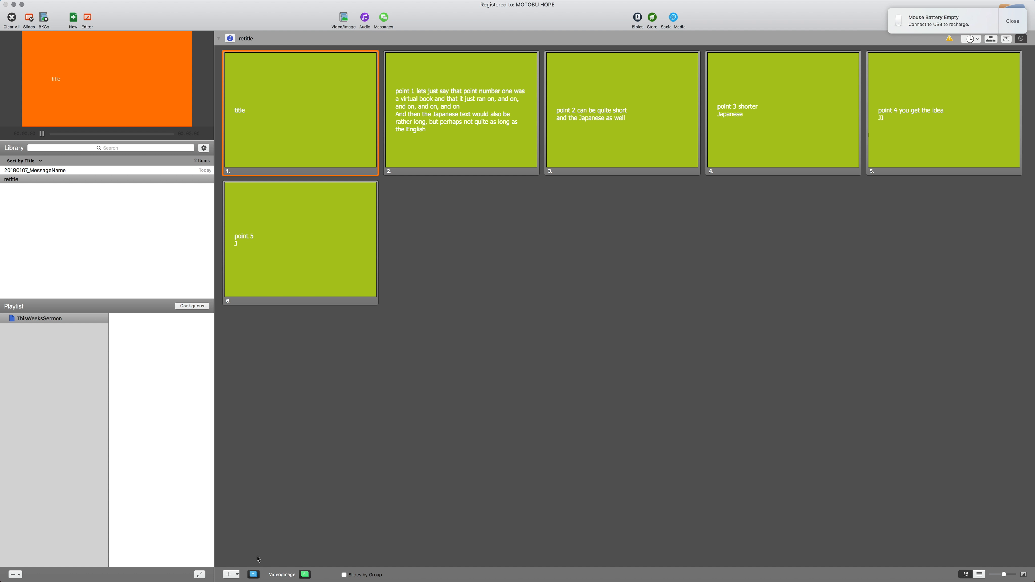
Step: Browse the categories of the video and image bin and add the ImageSample2 background to slide 1
click(345, 21)
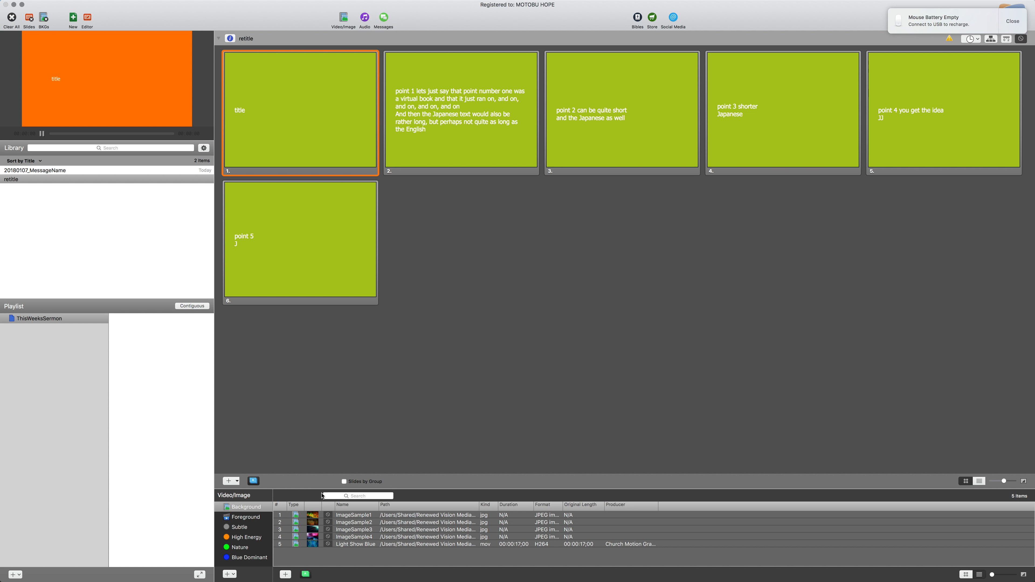
click(262, 517)
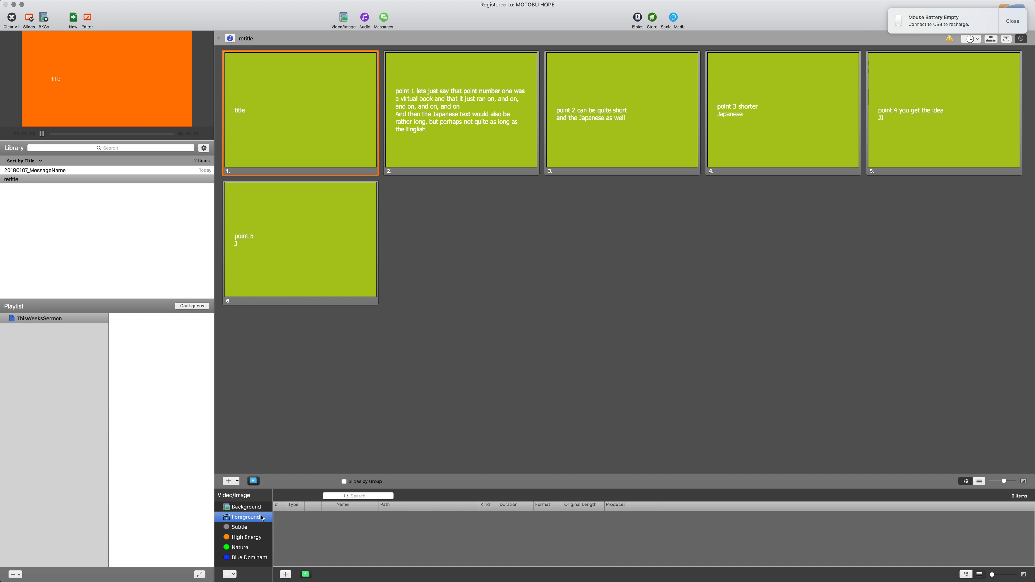
click(250, 527)
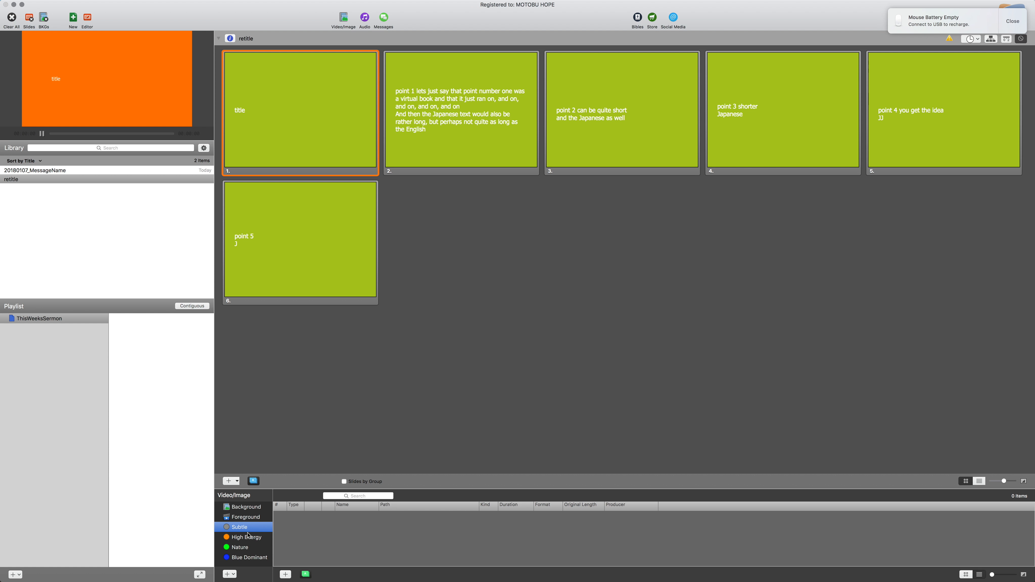
click(248, 537)
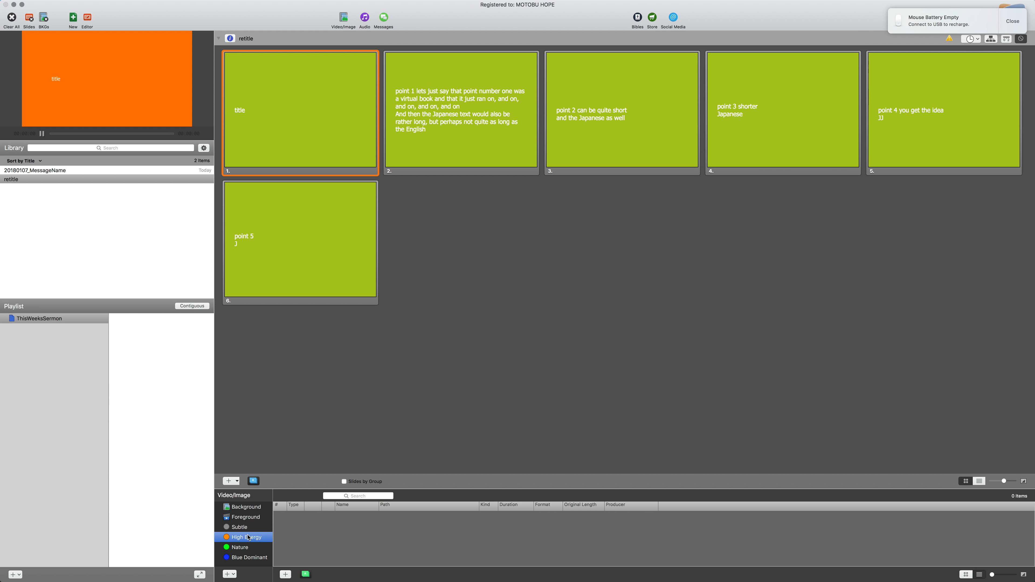
click(246, 508)
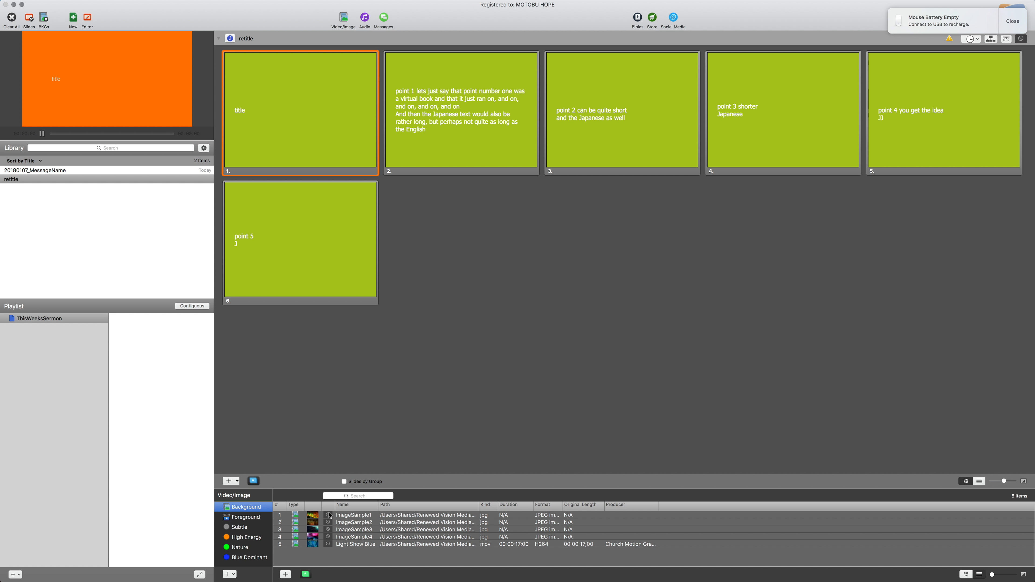
click(315, 521)
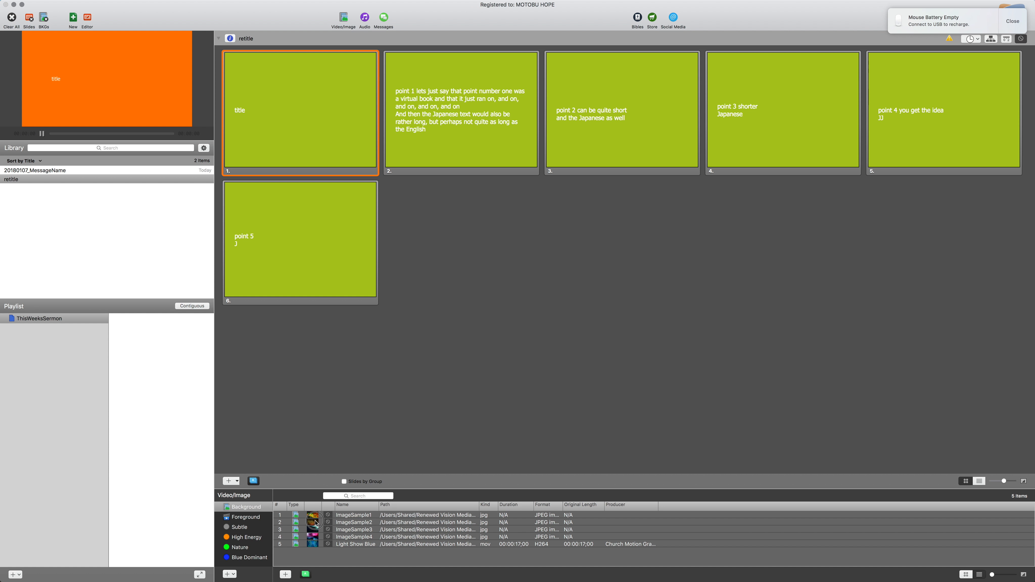
drag(316, 520, 289, 112)
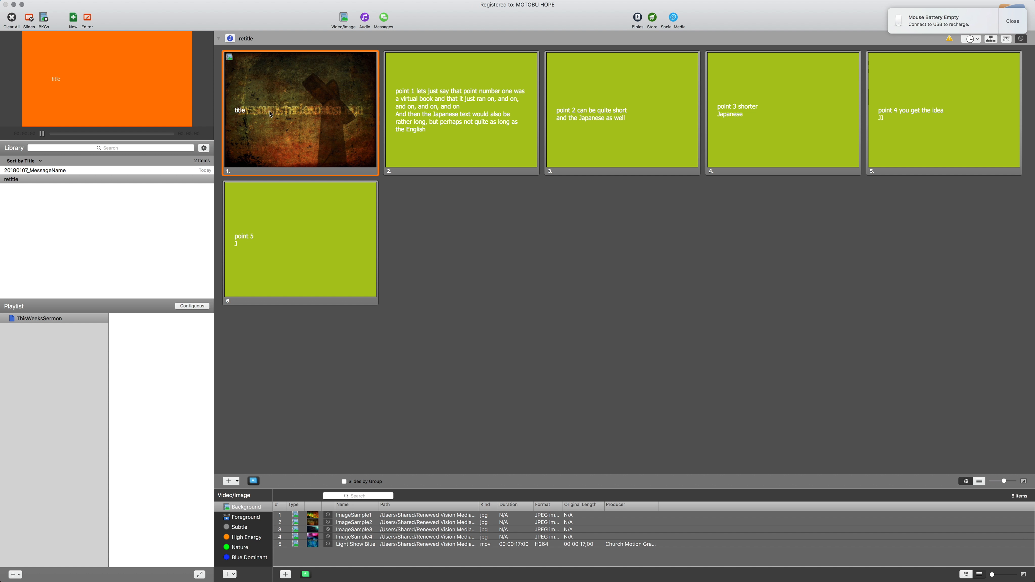
Step: Show slides 2, 1, 2, 3, 2, 6 and 1 live to check how the background image carries across slides
click(414, 121)
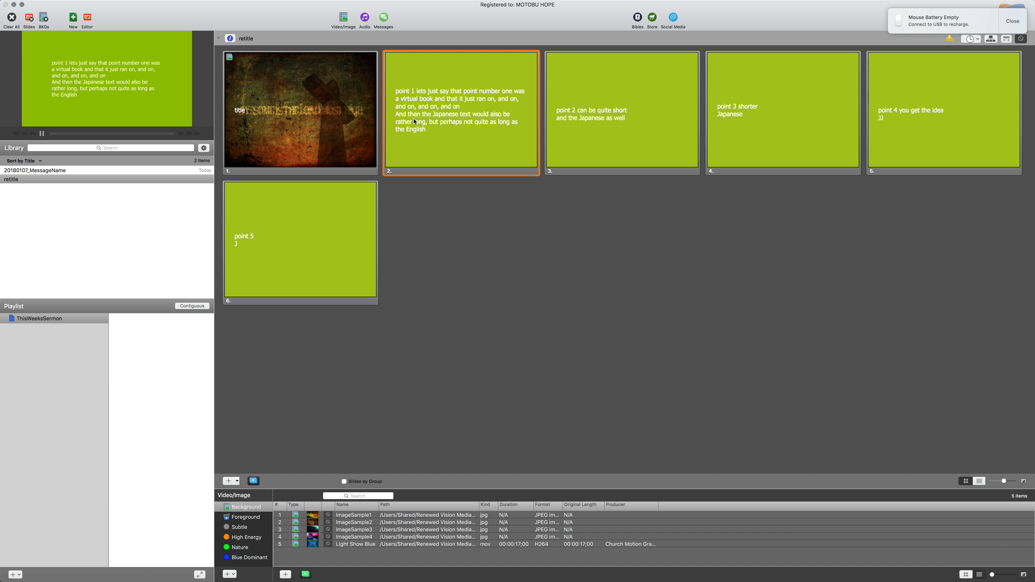
click(309, 114)
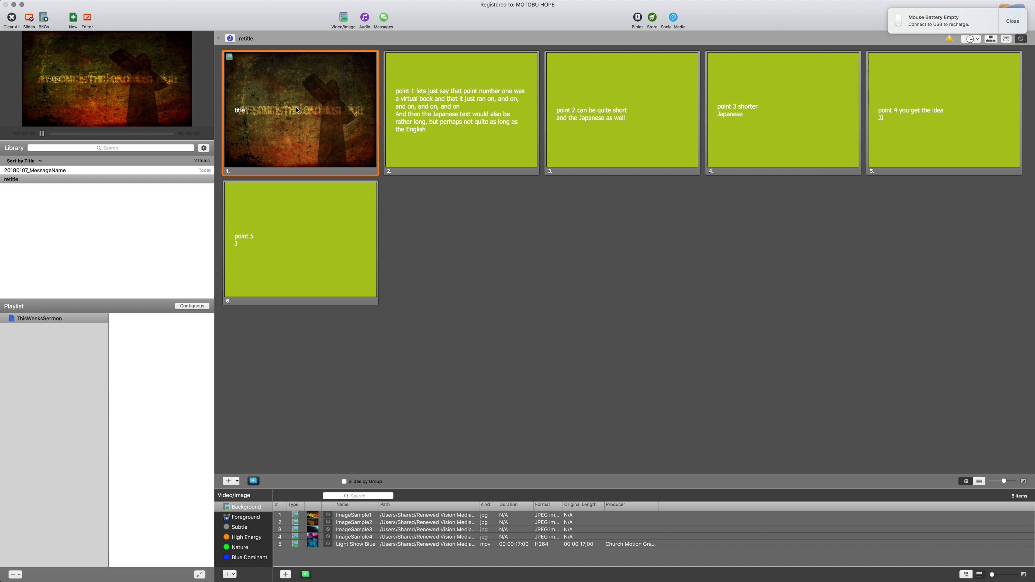
click(408, 134)
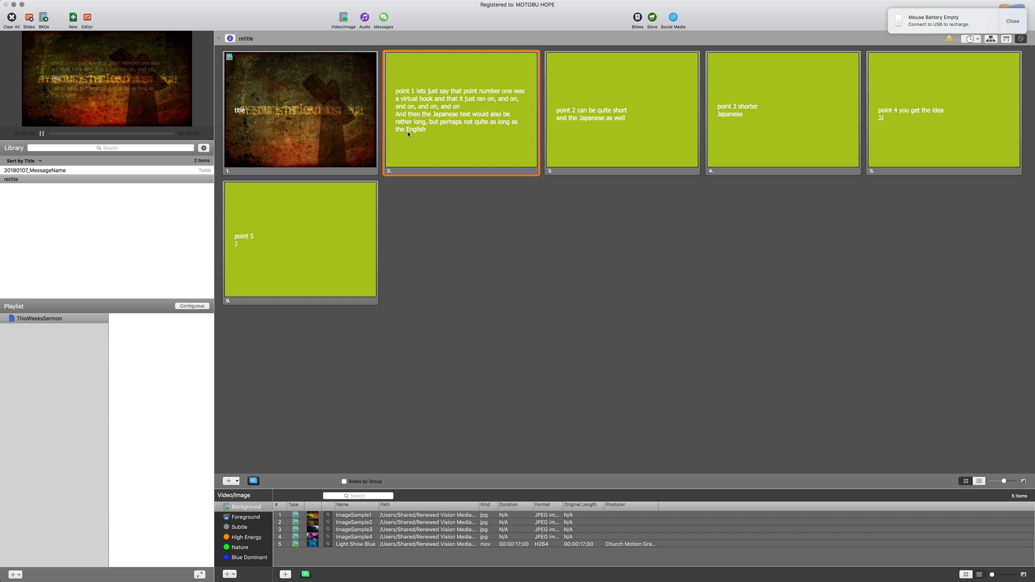
click(596, 122)
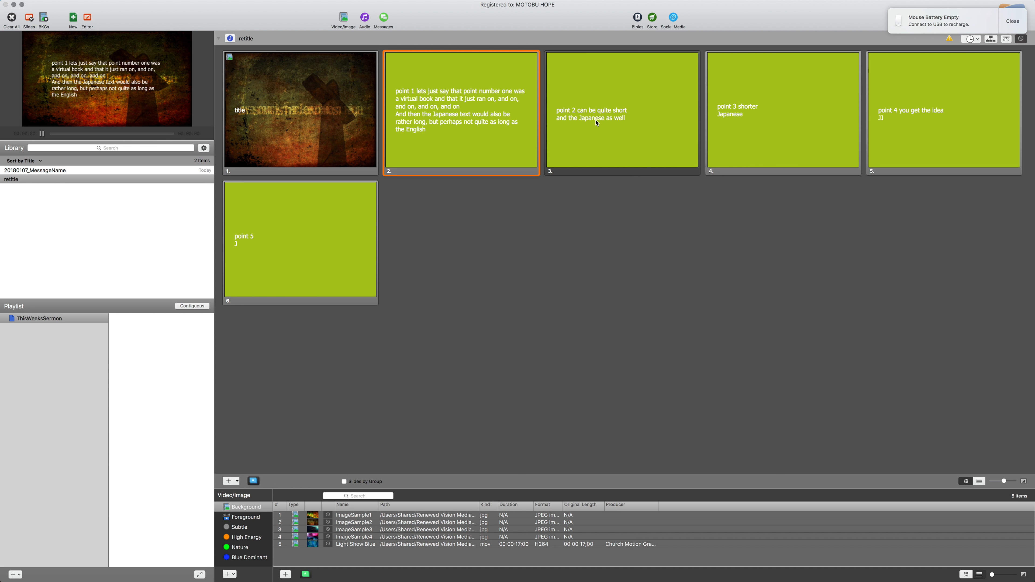
click(460, 116)
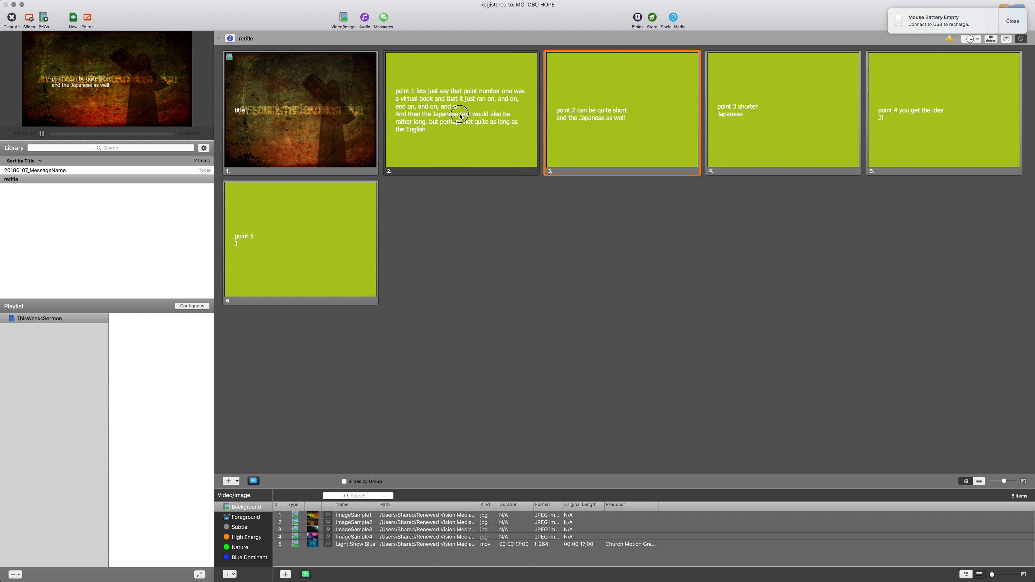
click(324, 214)
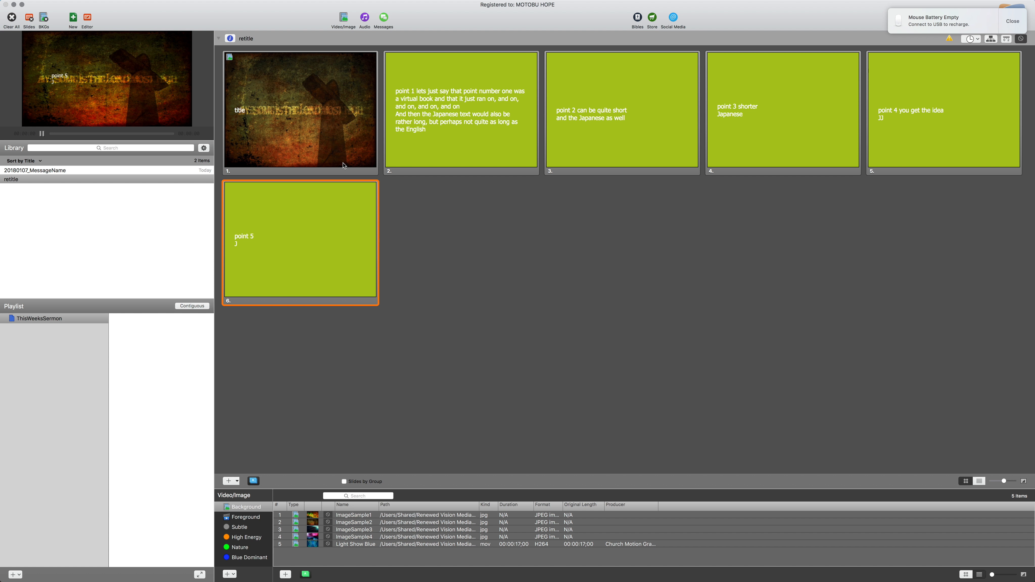
click(302, 148)
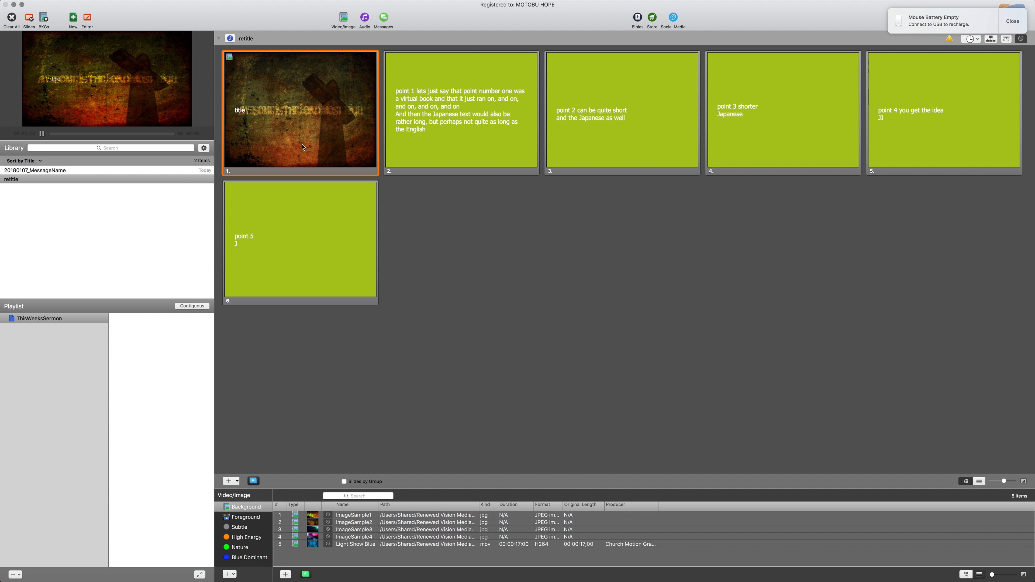
Step: Remove the ImageSample2 media cue from slide 1
click(283, 131)
right_click(283, 131)
mouse_move(352, 271)
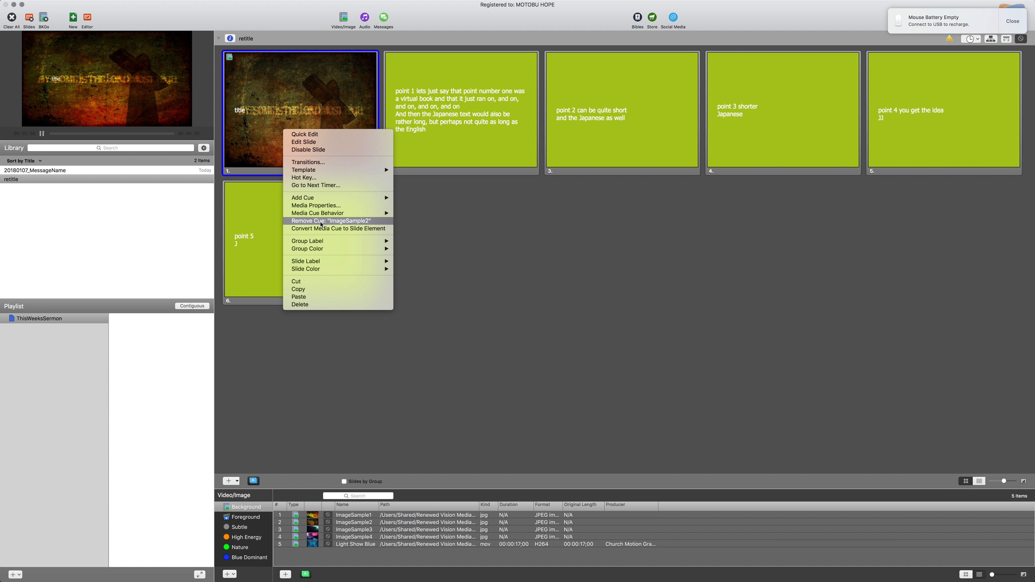
click(350, 222)
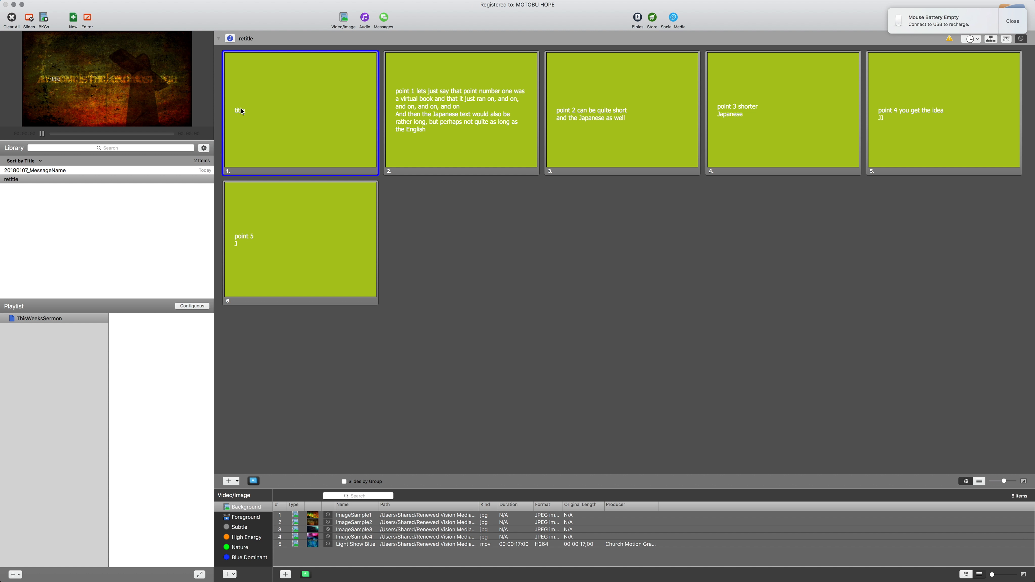
Step: Show slides 2, 3 and 1 live and clear the background media from the live output
click(409, 120)
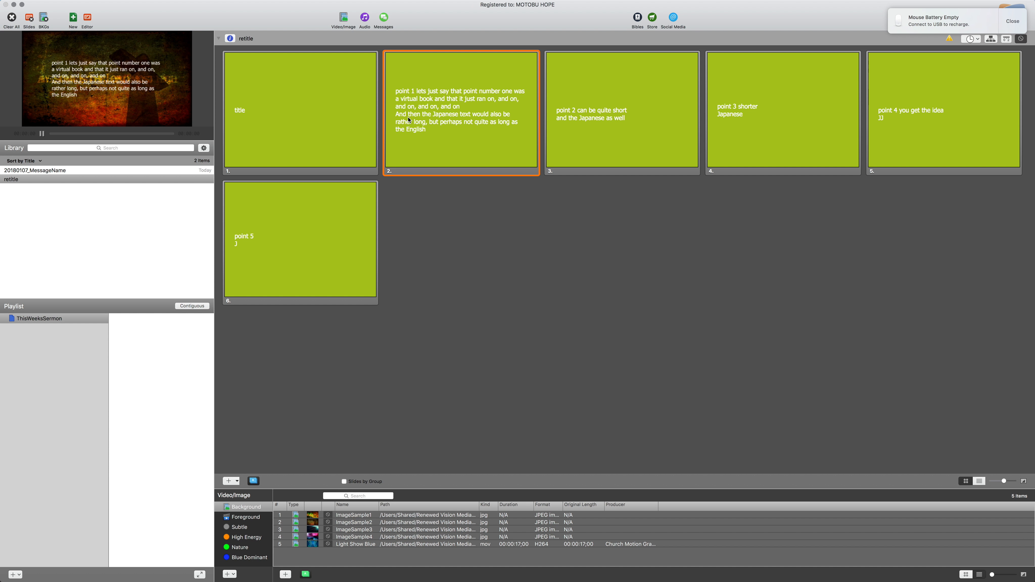
click(583, 111)
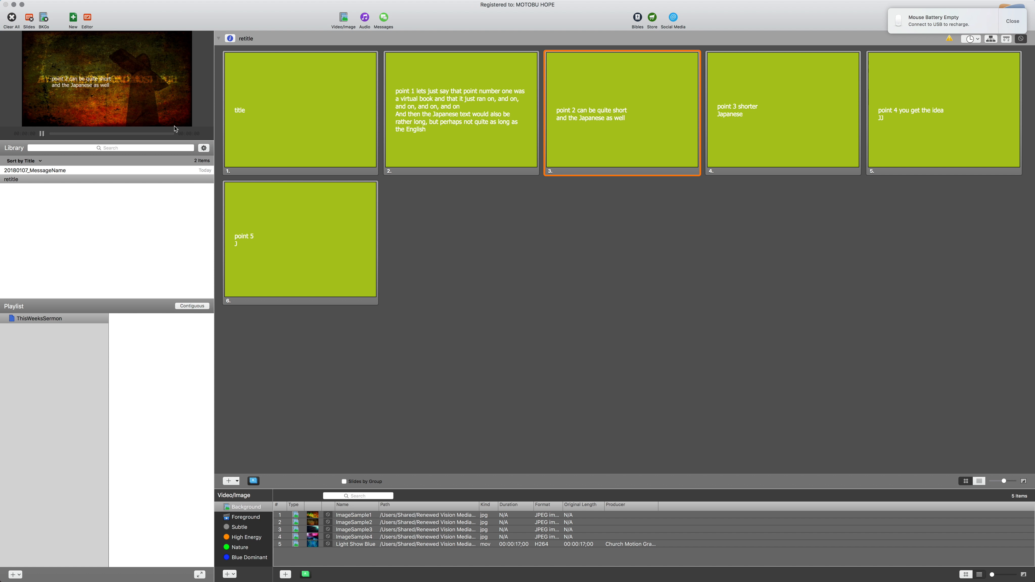
click(280, 112)
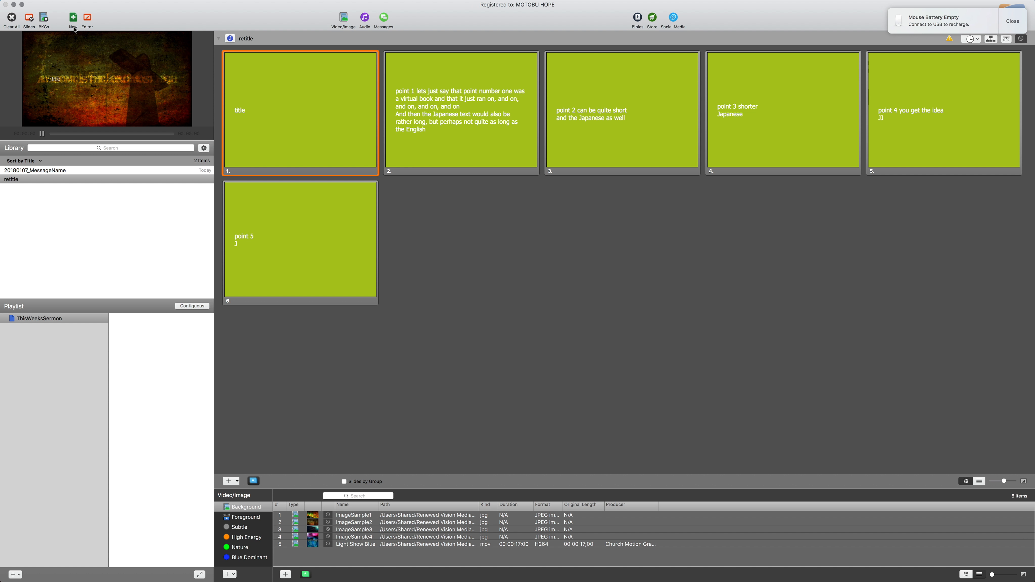
click(45, 18)
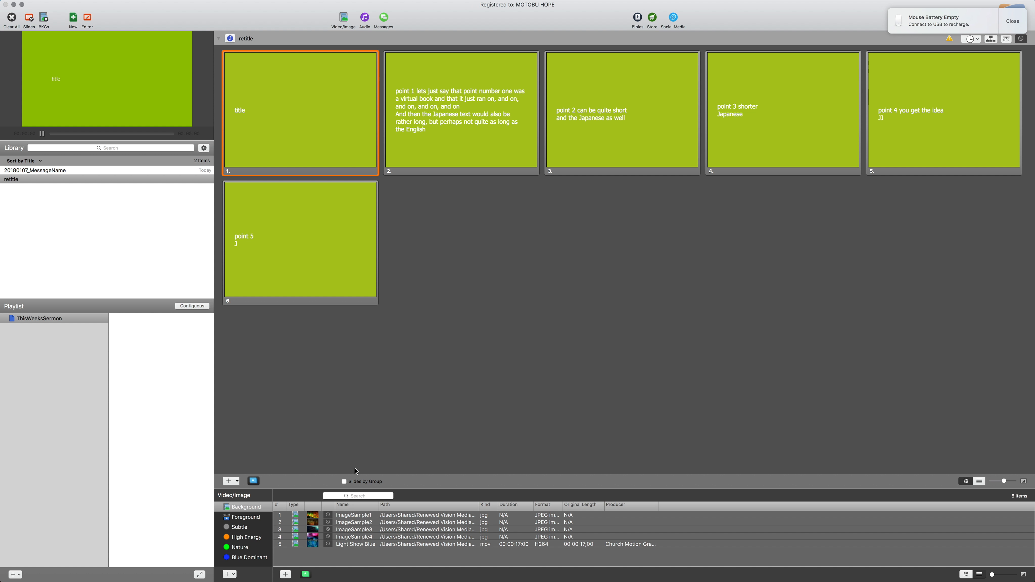
Step: Hide the video and image bin and add the retitle document to the ThisWeeksSermon playlist
click(343, 18)
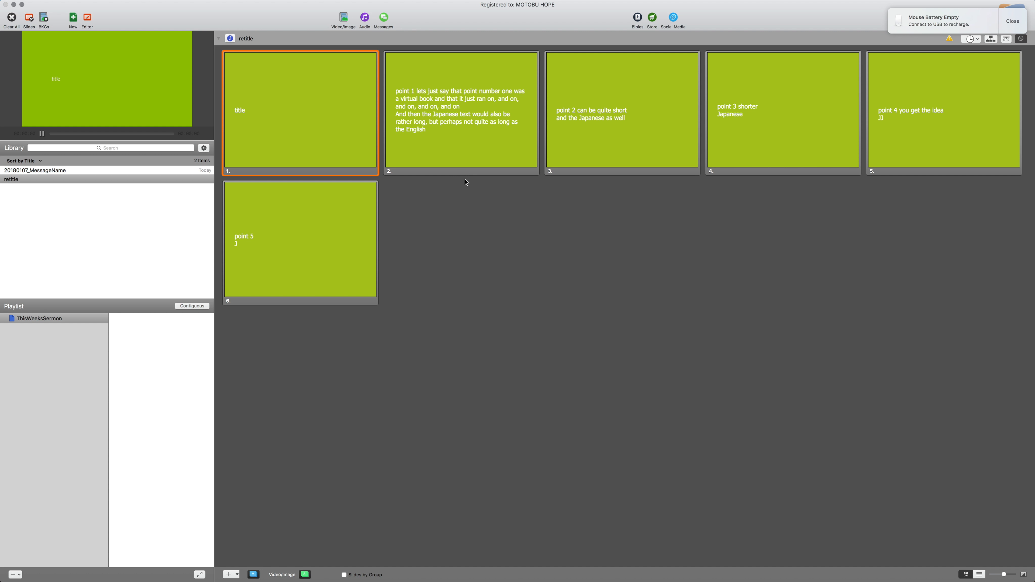
click(1018, 26)
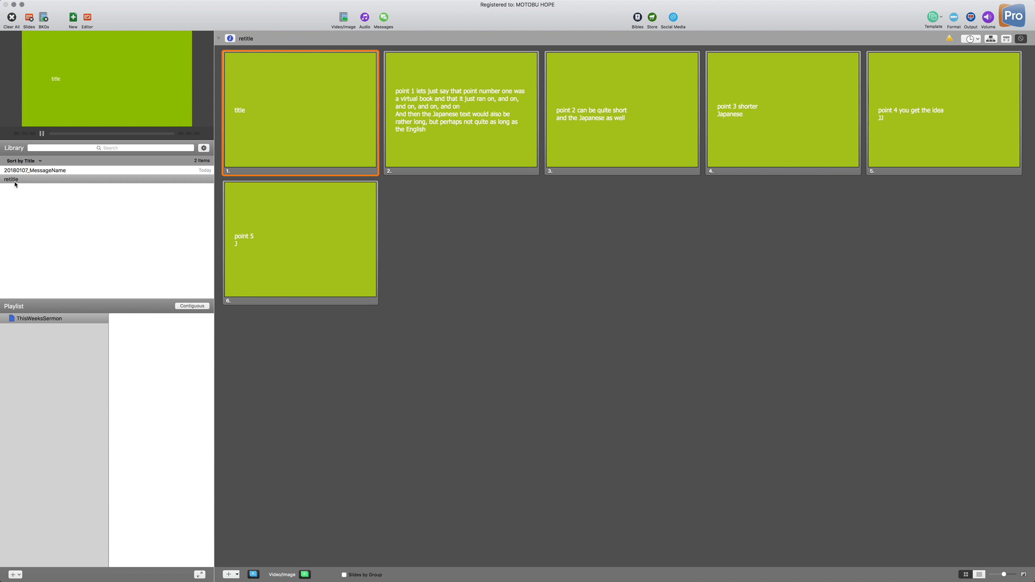
drag(15, 184, 165, 323)
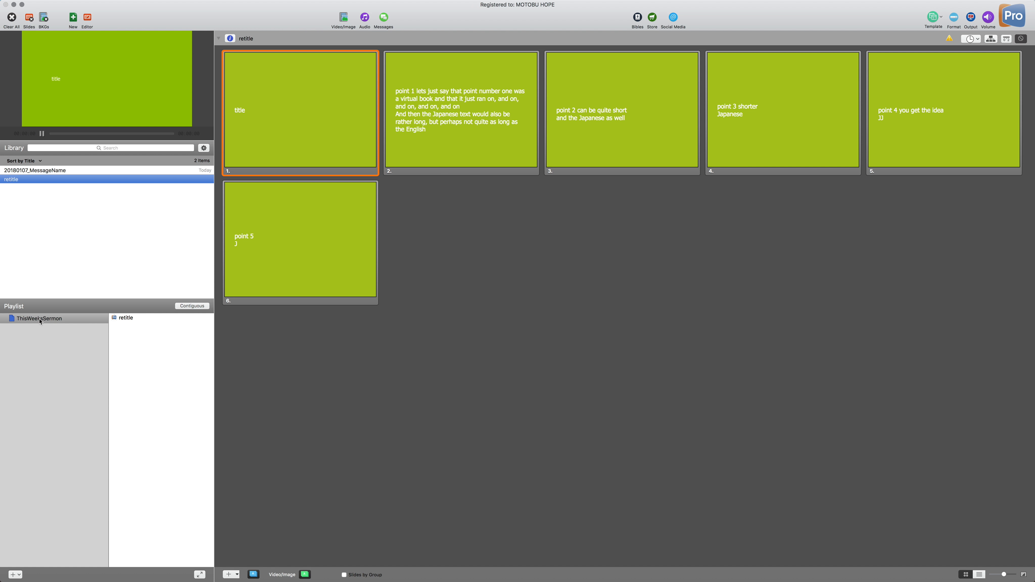
right_click(16, 323)
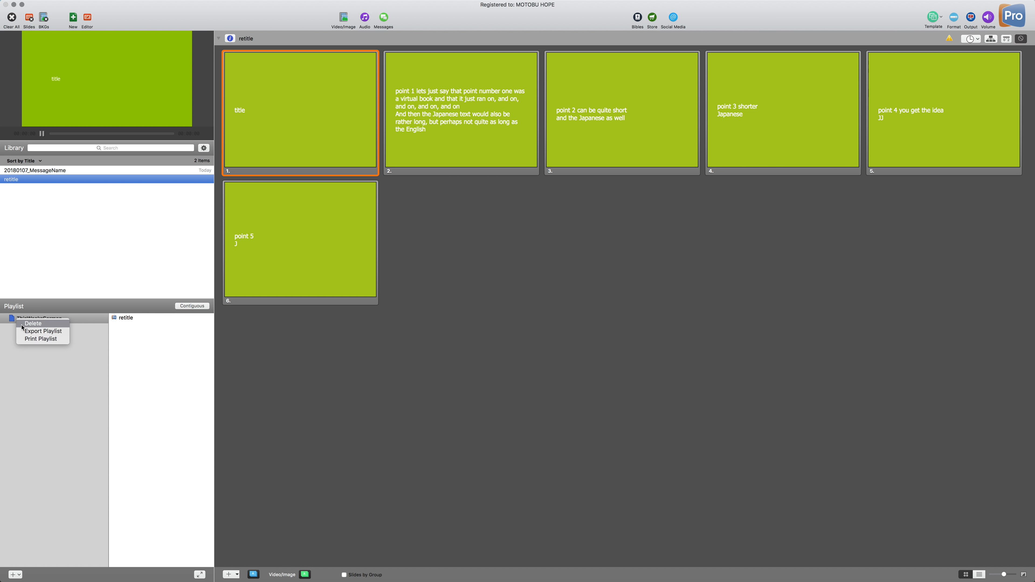
click(23, 331)
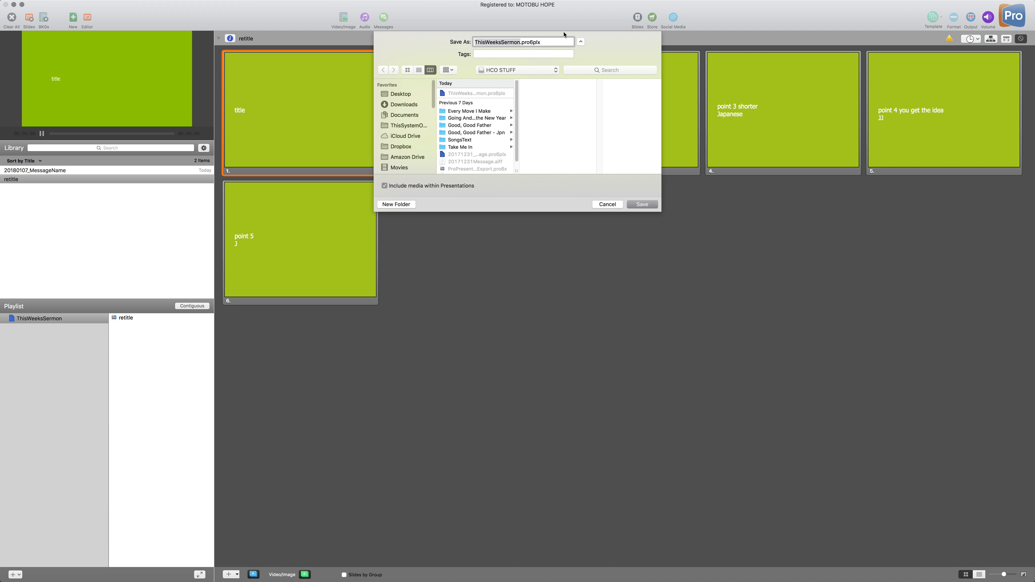
click(607, 204)
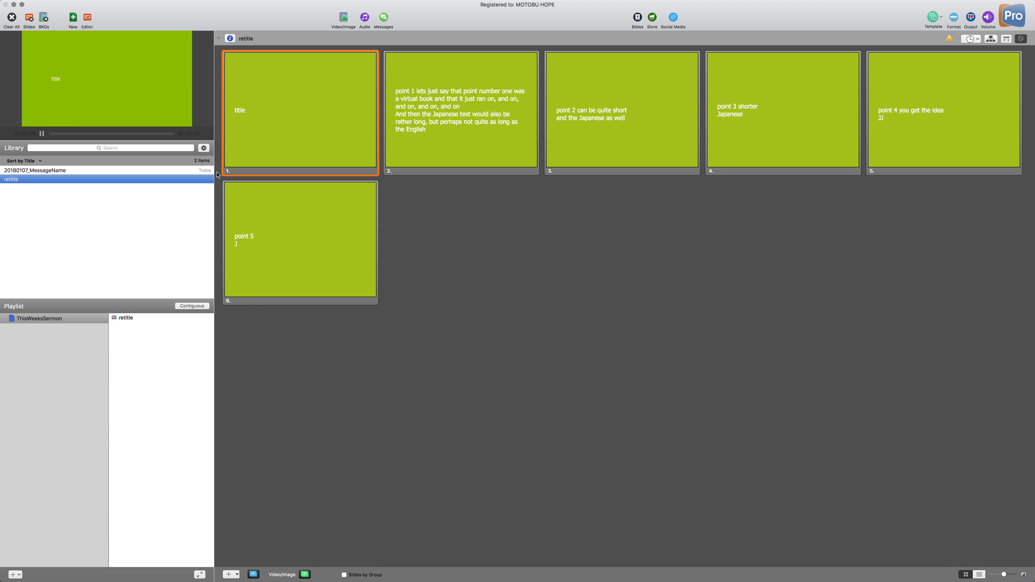
Step: Quit ProPresenter, saving the unconfirmed changes in all open documents without reviewing them
mouse_move(187, 2)
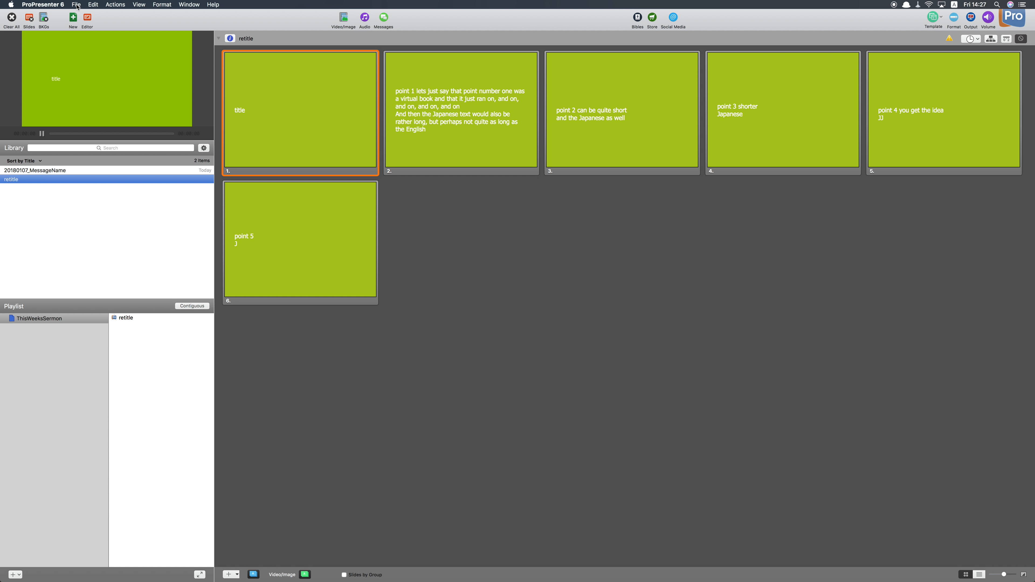
click(60, 5)
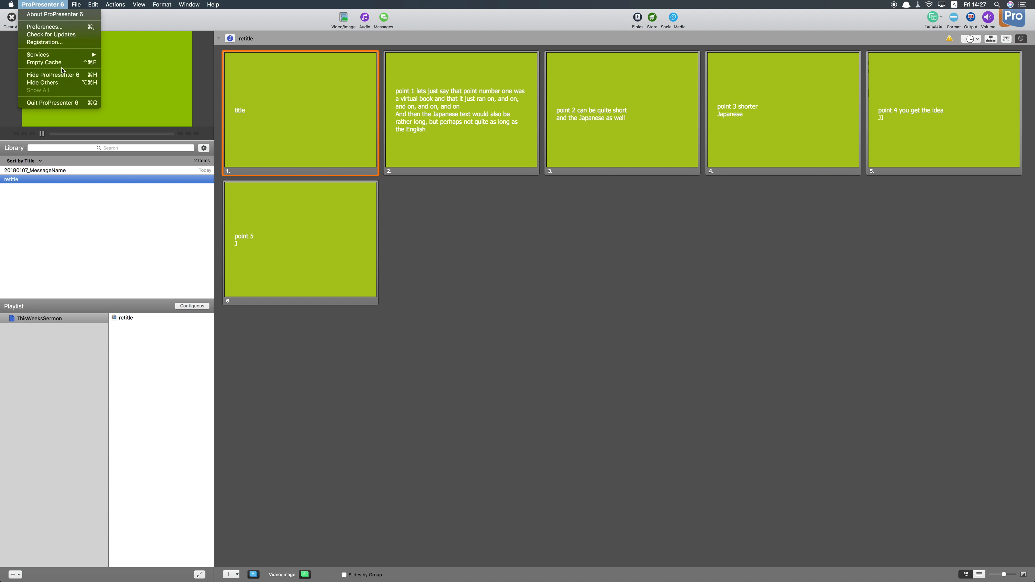
click(58, 103)
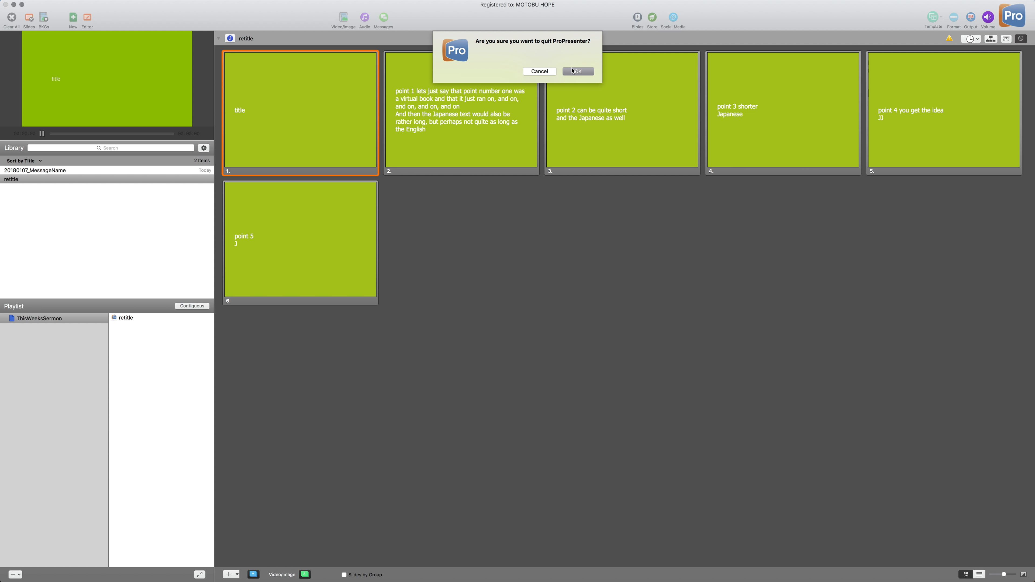
click(573, 72)
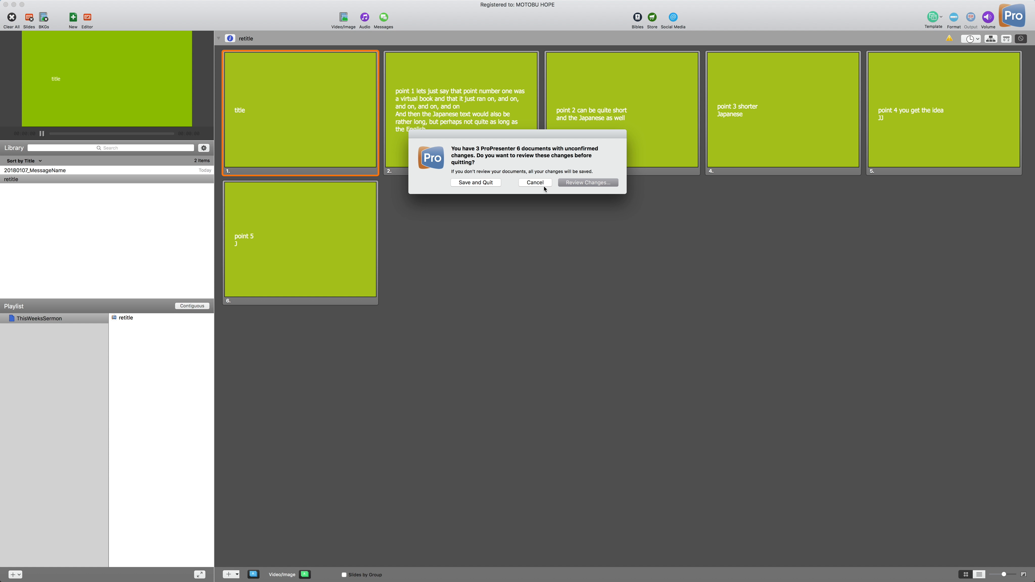
click(493, 186)
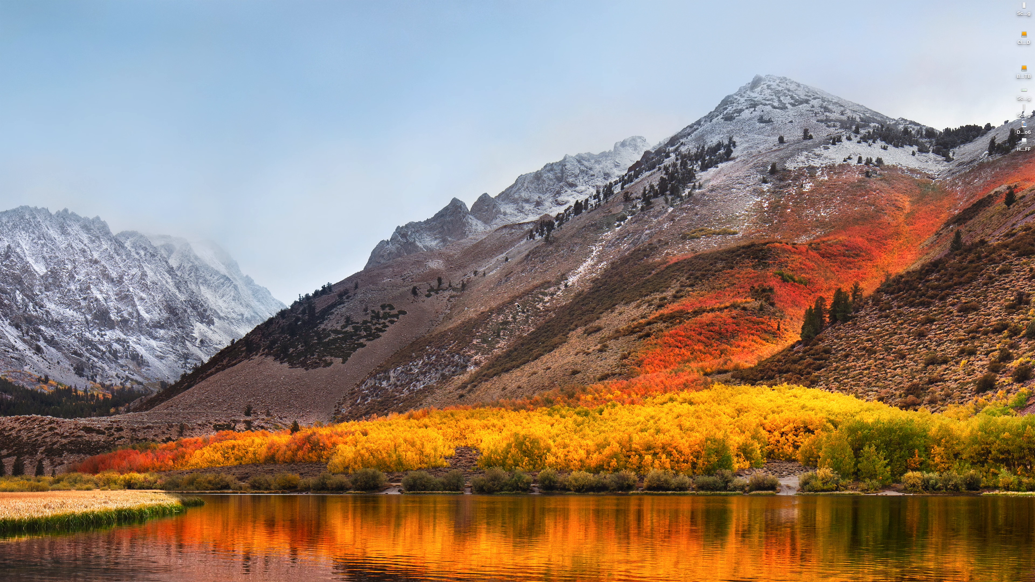
mouse_move(528, 580)
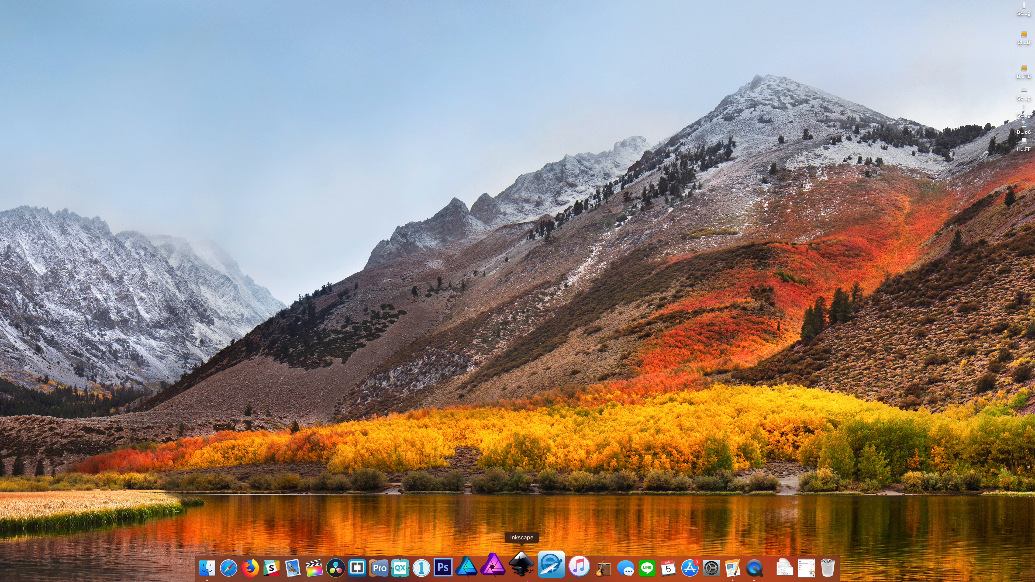